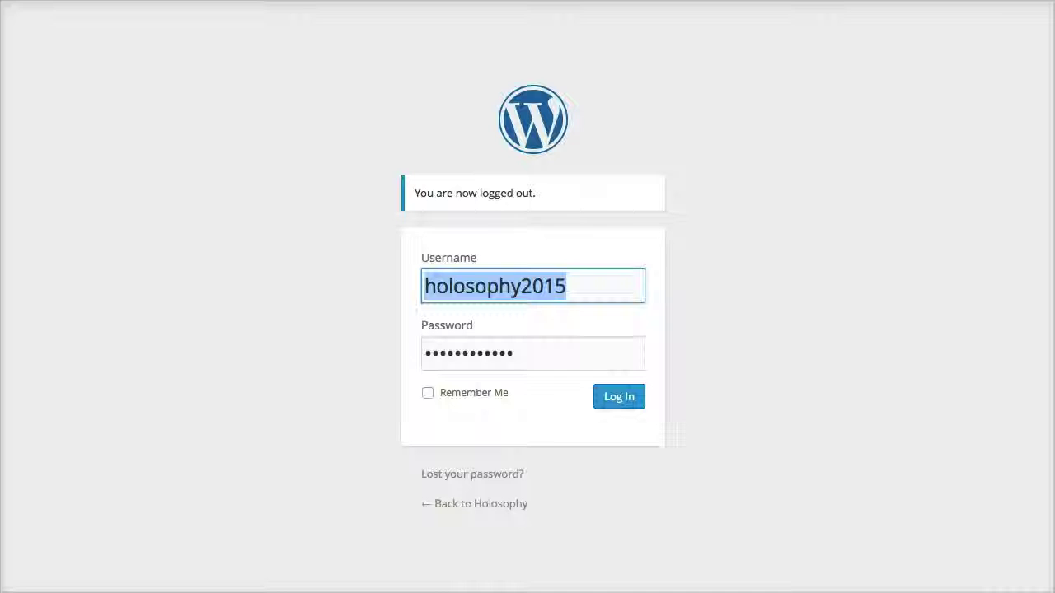
Step: Log in to the Holosophy dashboard and start a new post from Posts > Add New
{"action": "left_click", "coordinate": [615, 401]}
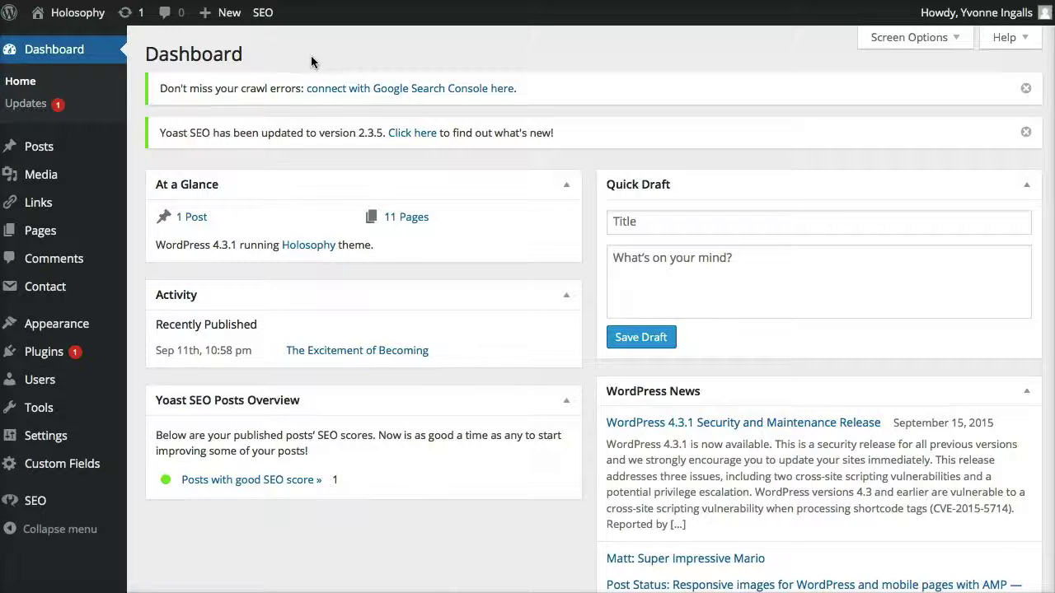
{"action": "mouse_move", "coordinate": [43, 155]}
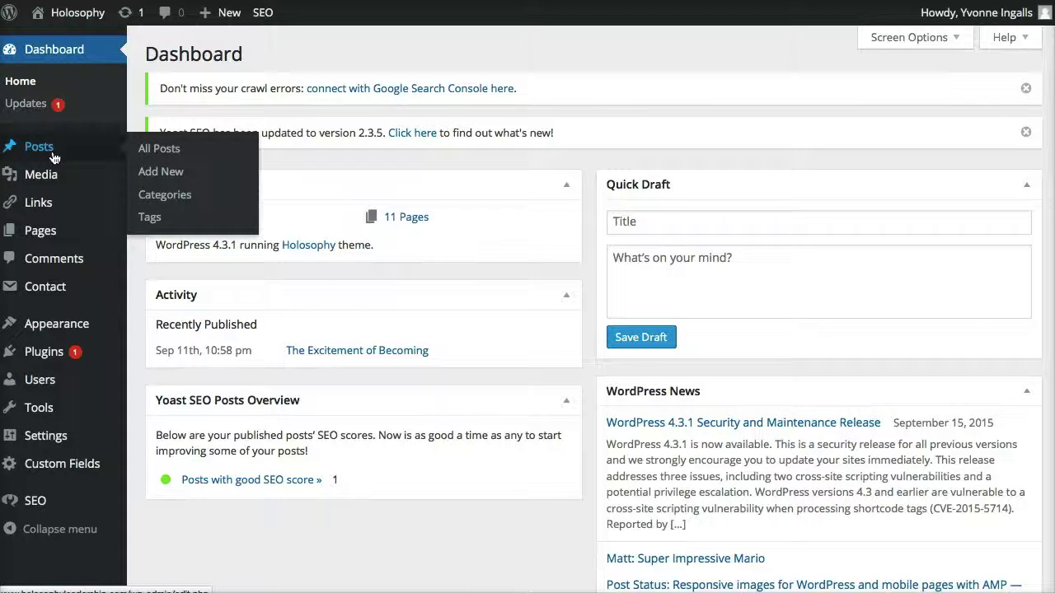
{"action": "left_click", "coordinate": [161, 175]}
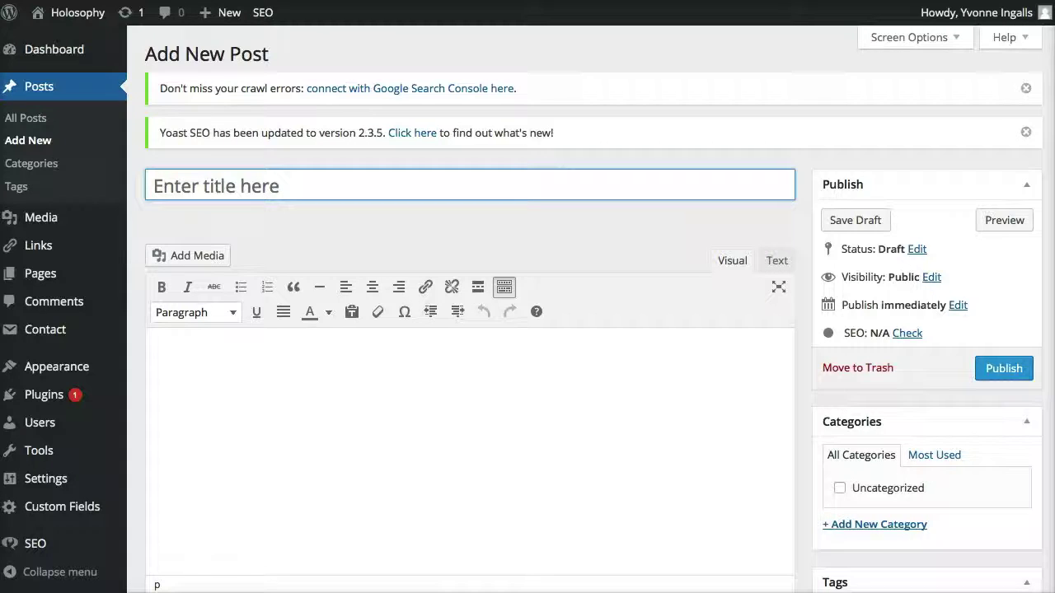
Step: Leave the empty title field of the new draft post
{"action": "key", "text": "Tab"}
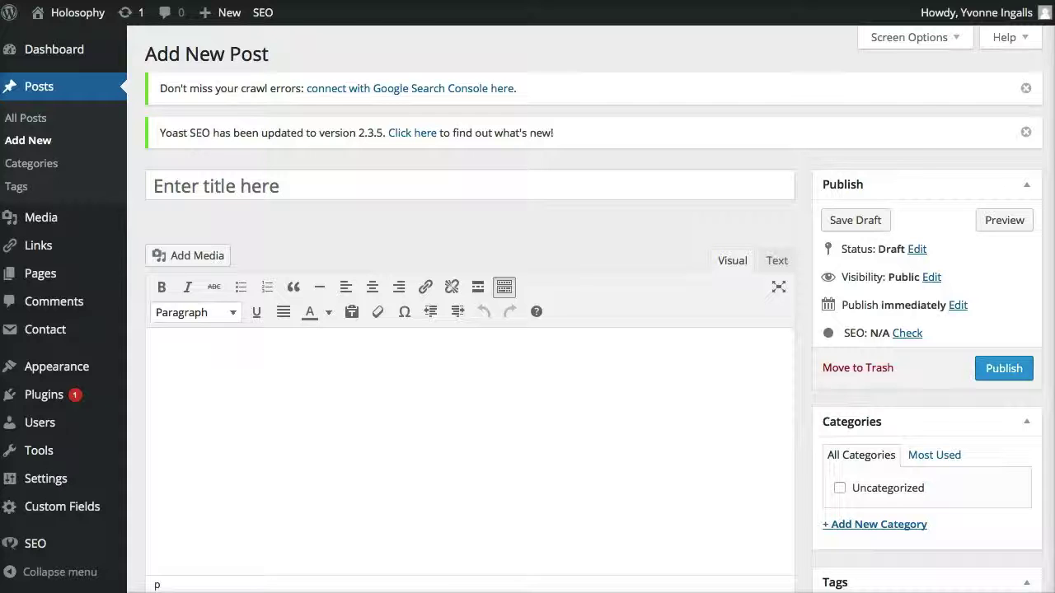
Step: Copy the headline 'This is the blogpost headline' from the TextEdit draft into the post title
{"action": "left_click_drag", "start_coordinate": [1054, 152], "coordinate": [936, 91]}
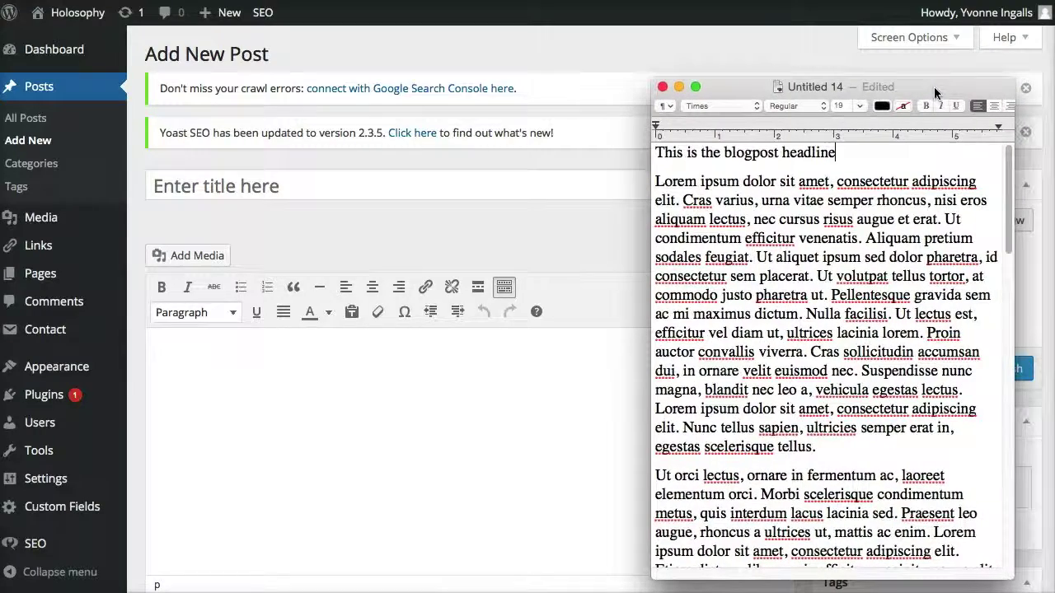
{"action": "mouse_move", "coordinate": [766, 101]}
{"action": "left_mouse_down"}
{"action": "mouse_move", "coordinate": [817, 102]}
{"action": "mouse_move", "coordinate": [700, 102]}
{"action": "mouse_move", "coordinate": [837, 94]}
{"action": "mouse_move", "coordinate": [756, 86]}
{"action": "left_mouse_up"}
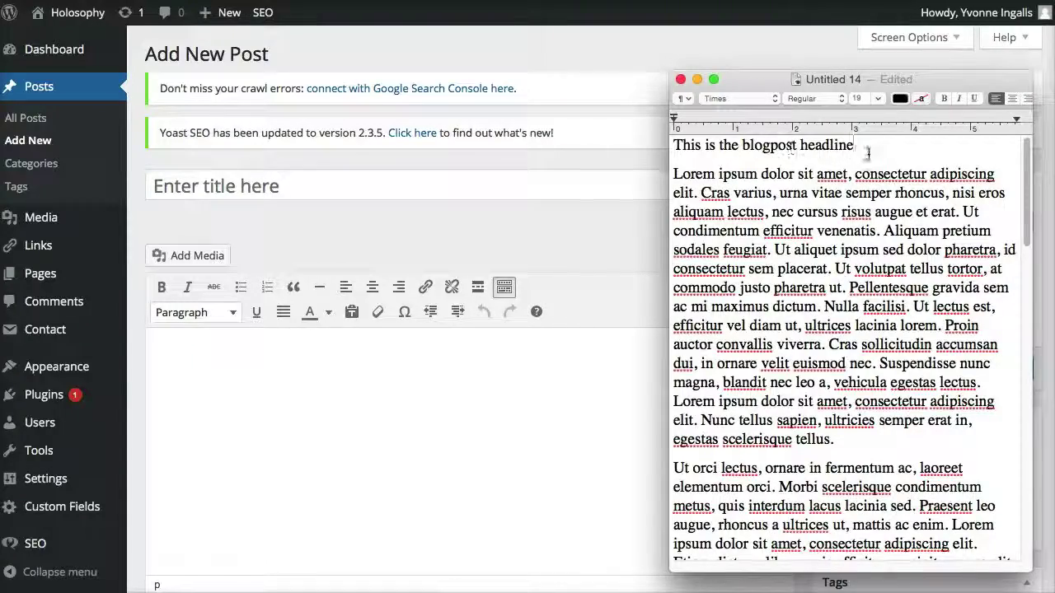
{"action": "scroll", "coordinate": [838, 203], "scroll_direction": "down", "scroll_amount": 10}
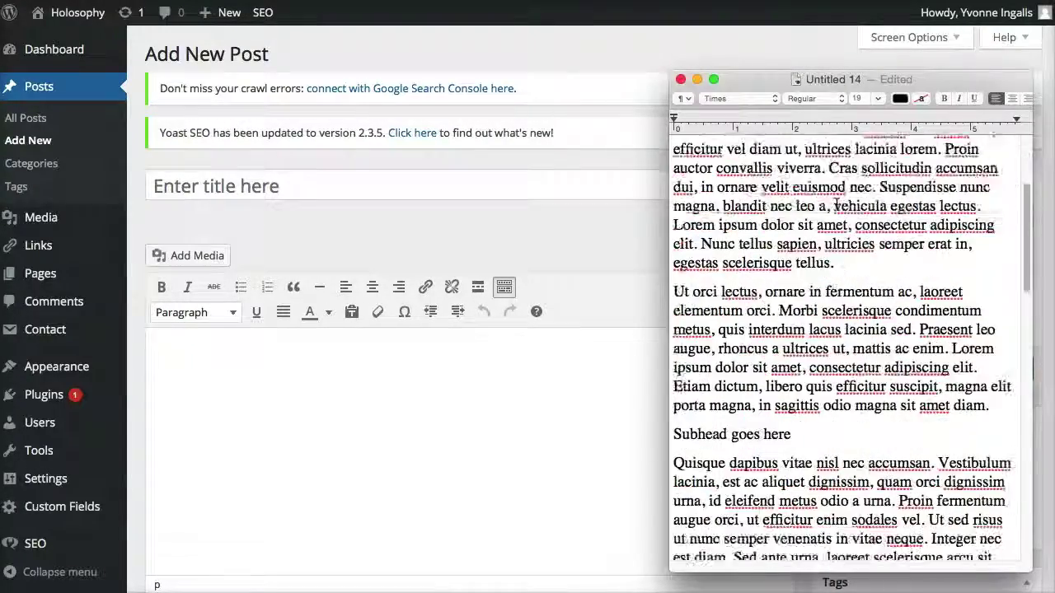
{"action": "scroll", "coordinate": [837, 202], "scroll_direction": "up", "scroll_amount": 10}
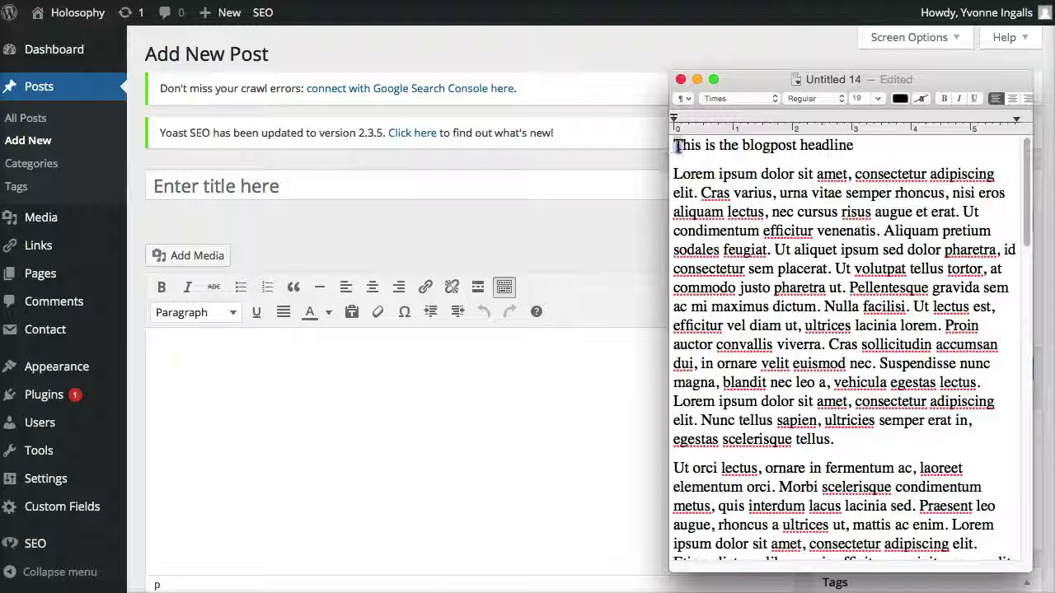
{"action": "left_click_drag", "start_coordinate": [672, 146], "coordinate": [855, 142]}
{"action": "key", "text": "super+c"}
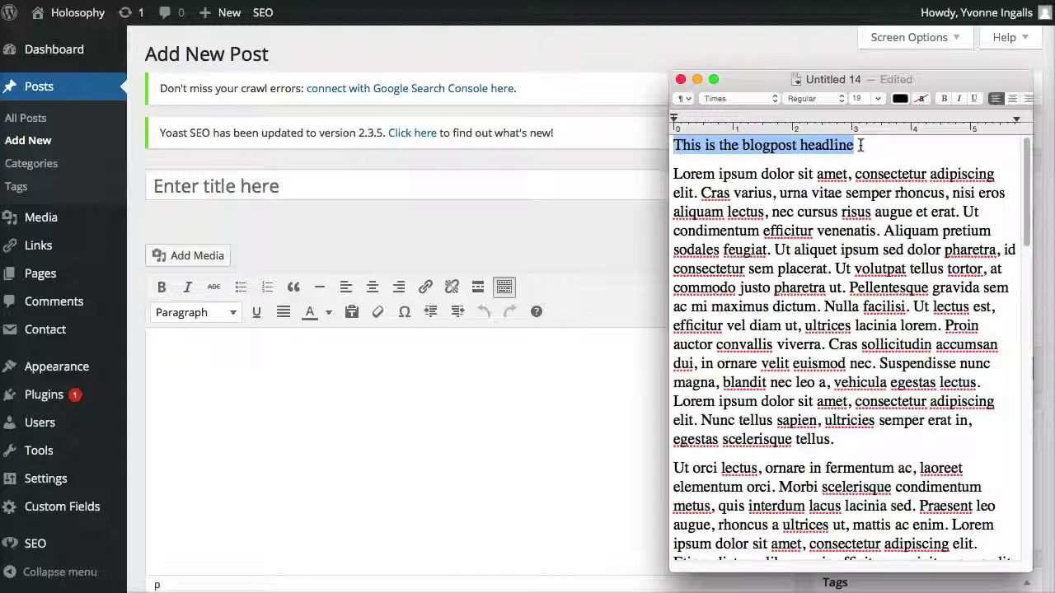
{"action": "left_click", "coordinate": [371, 181]}
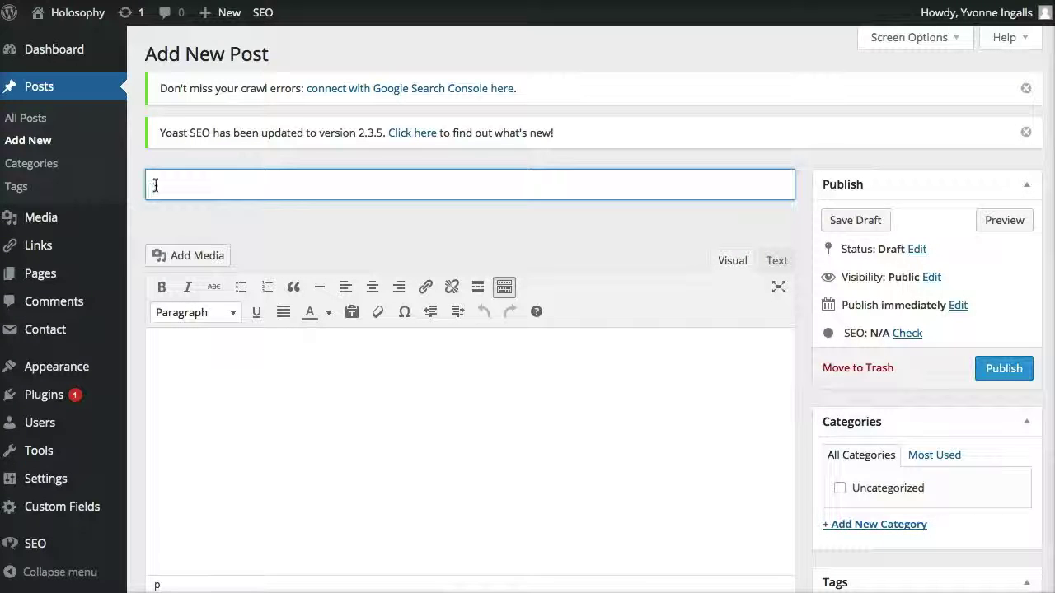
{"action": "key", "text": "super+v"}
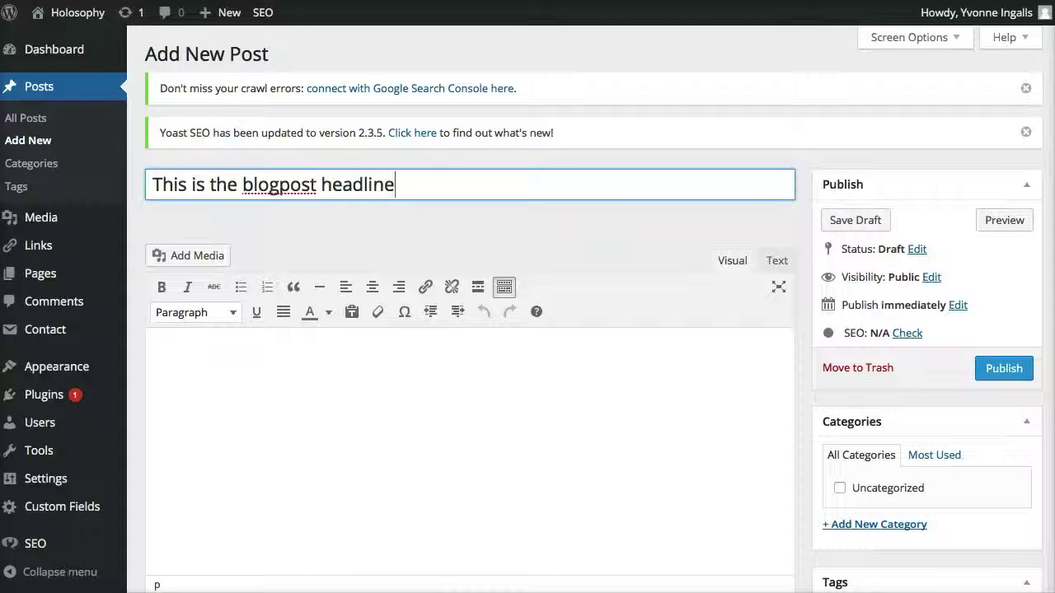
Step: Select the draft's whole article body in TextEdit for copying
{"action": "key", "text": "super+Tab"}
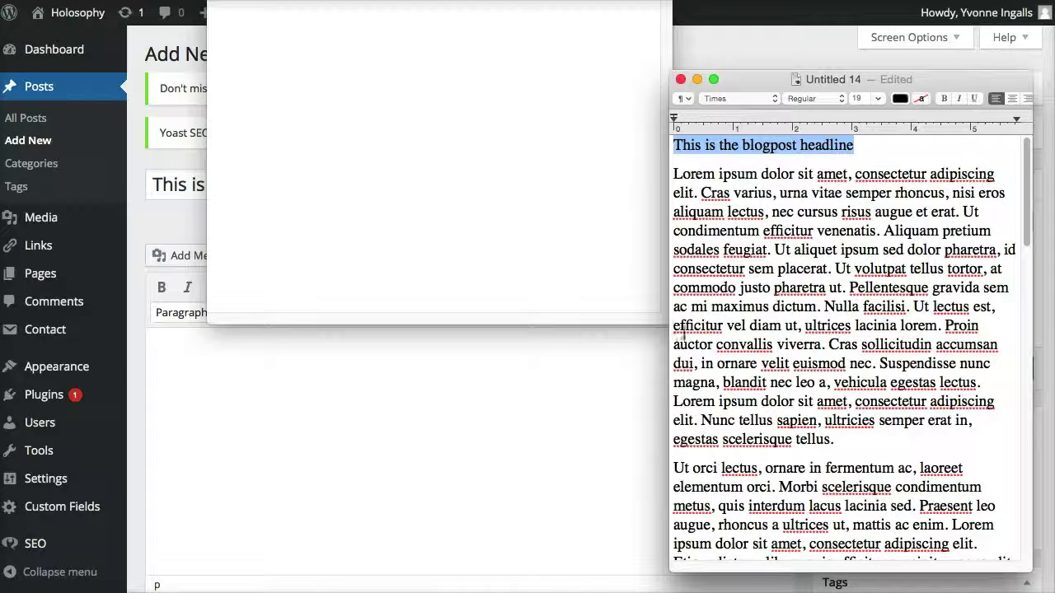
{"action": "left_click", "coordinate": [679, 371]}
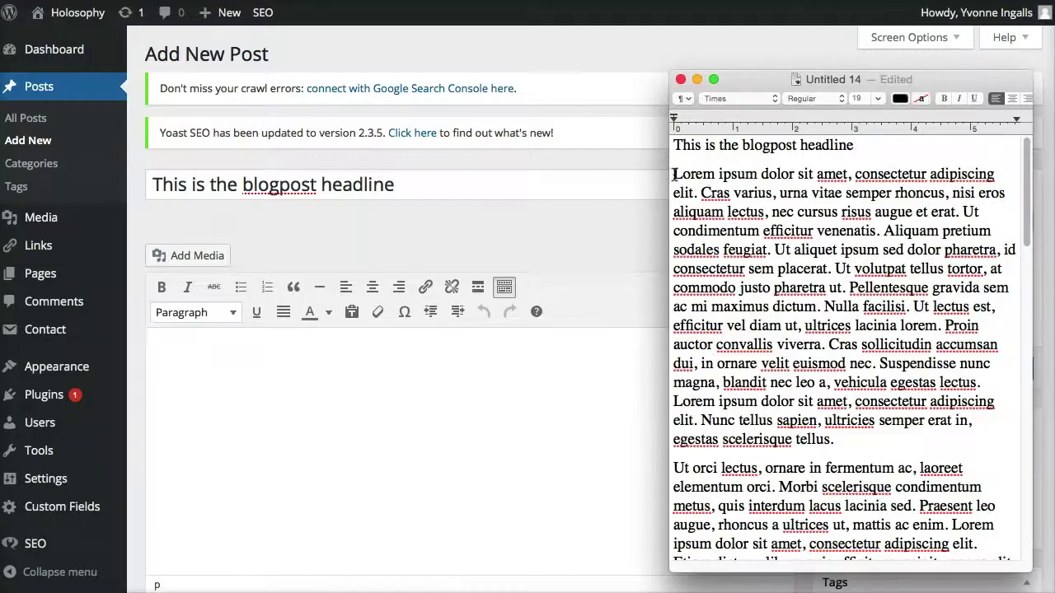
{"action": "left_click_drag", "start_coordinate": [672, 174], "coordinate": [876, 560]}
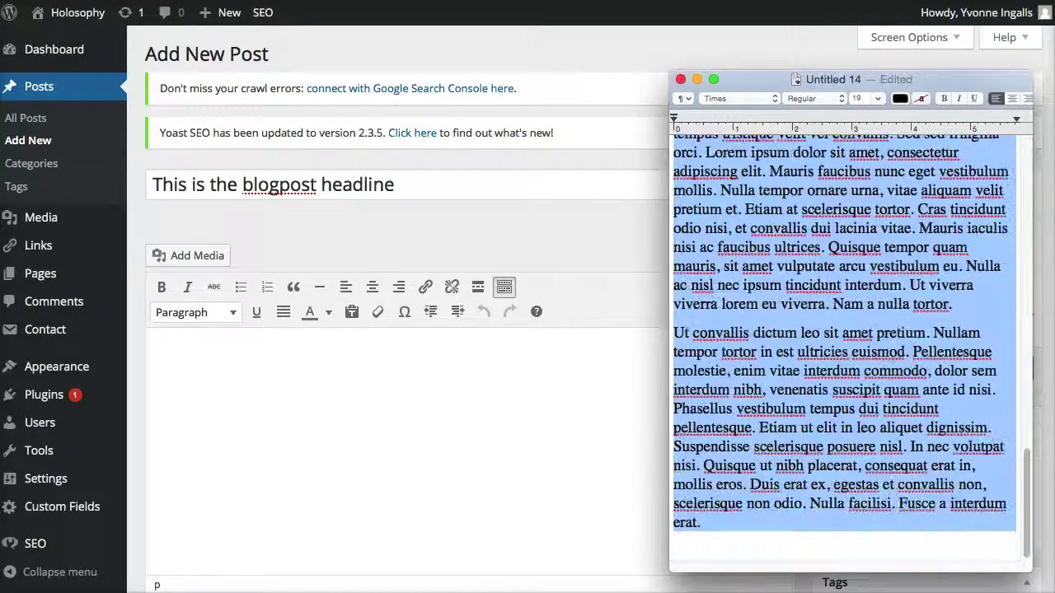
{"action": "left_click", "coordinate": [387, 233]}
Step: Paste the article text, including subhead and quote, into the post body, giving 572 words
{"action": "scroll", "coordinate": [214, 358], "scroll_direction": "down", "scroll_amount": 2}
{"action": "scroll", "coordinate": [159, 340], "scroll_direction": "down", "scroll_amount": 1}
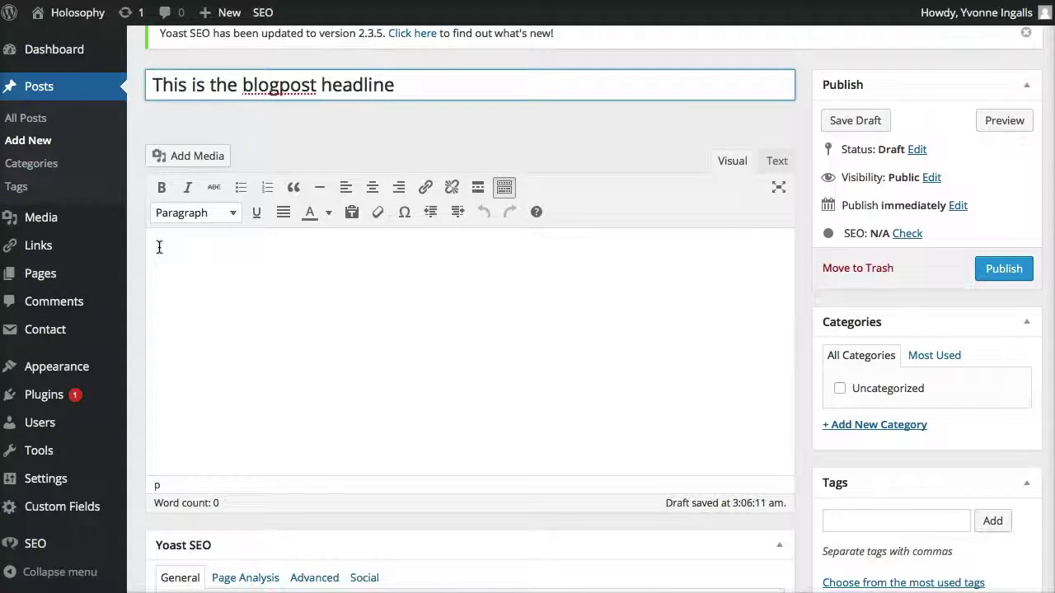
{"action": "left_click", "coordinate": [164, 245]}
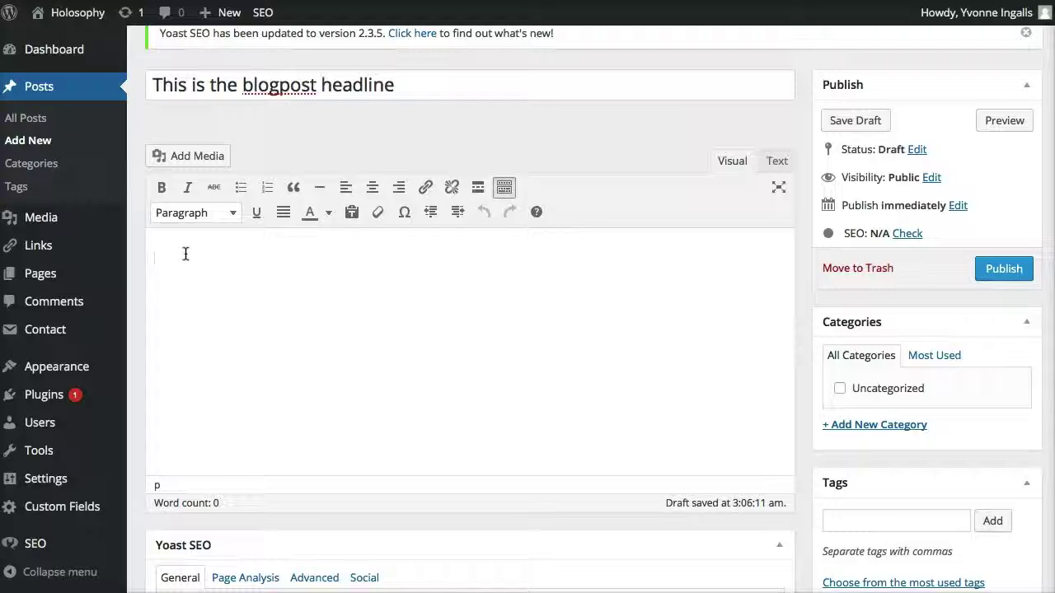
{"action": "key", "text": "ctrl+v"}
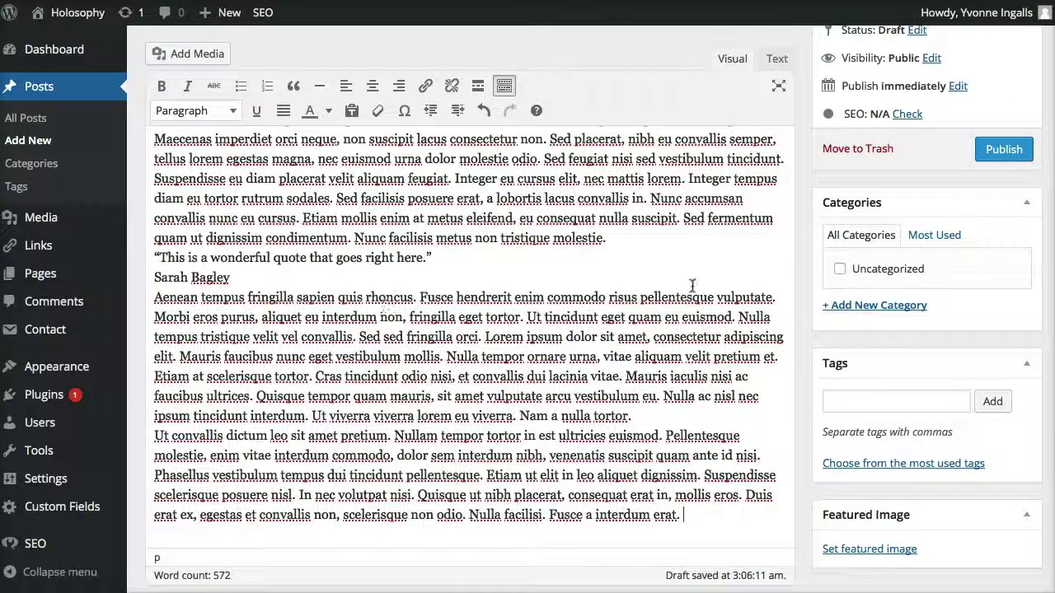
{"action": "scroll", "coordinate": [661, 108], "scroll_direction": "up", "scroll_amount": 3}
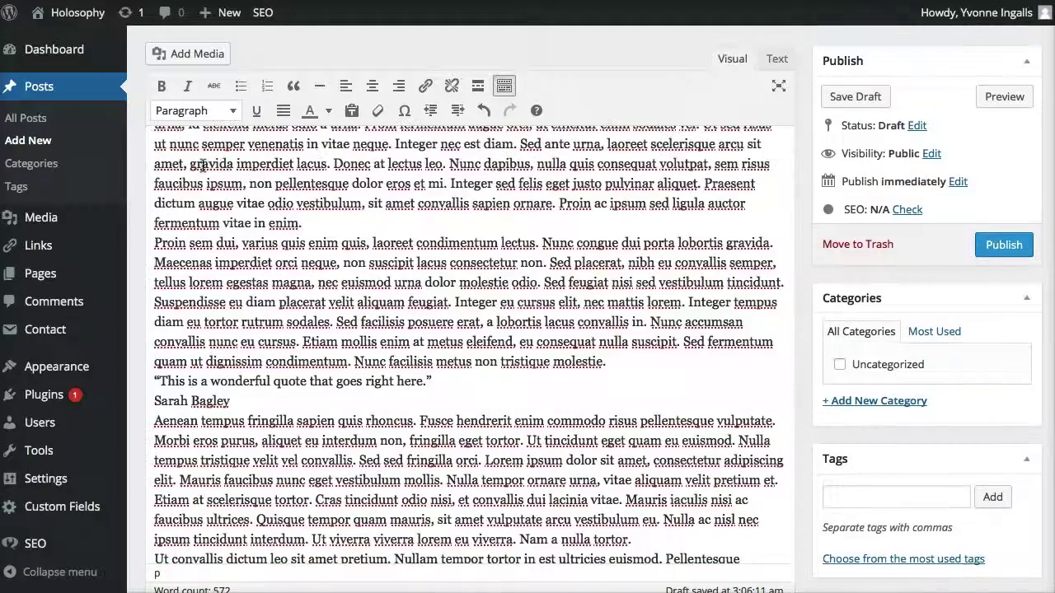
{"action": "scroll", "coordinate": [224, 162], "scroll_direction": "up", "scroll_amount": 3}
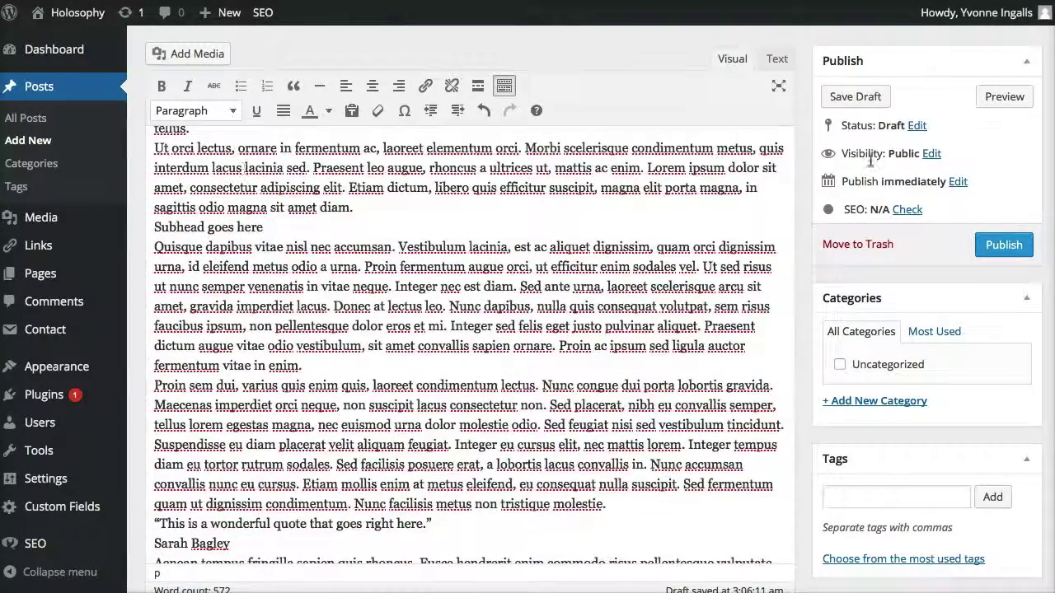
{"action": "scroll", "coordinate": [871, 160], "scroll_direction": "up", "scroll_amount": 5}
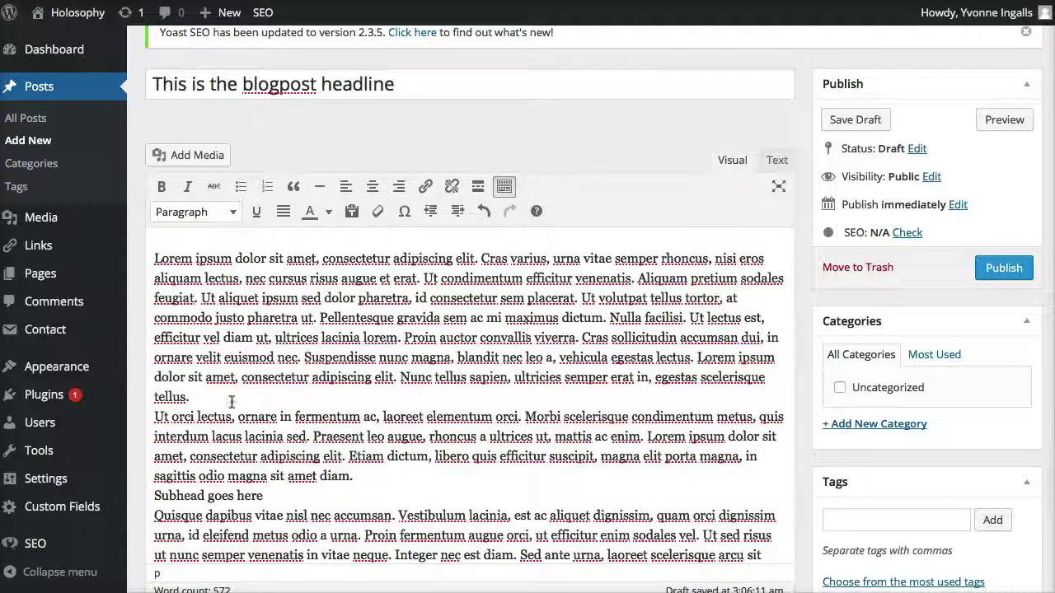
Step: Rebuild the paragraph breaks after the first two paragraphs and the 'Subhead goes here' line
{"action": "left_click", "coordinate": [193, 396]}
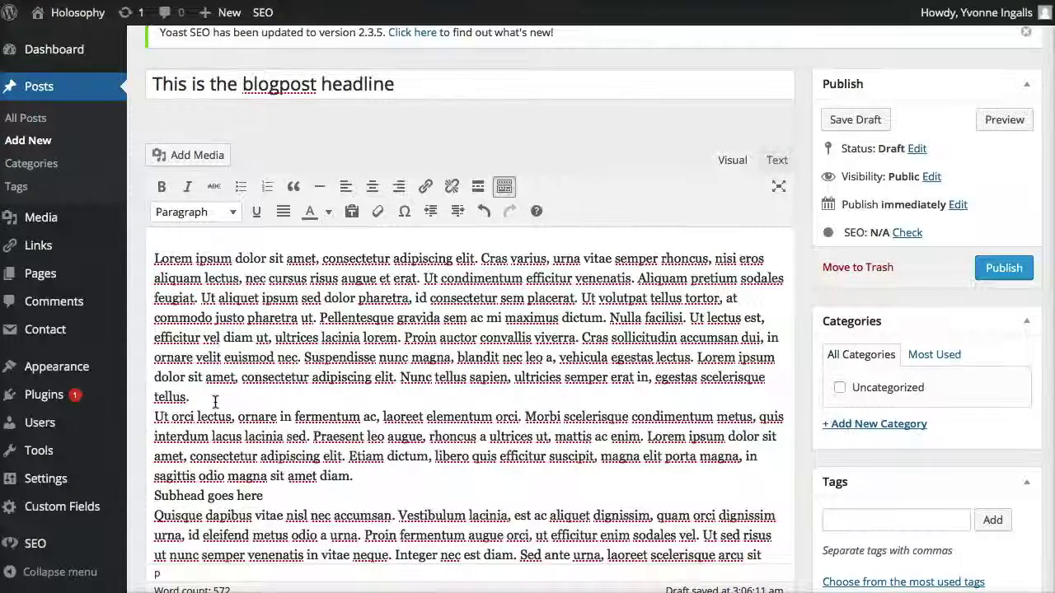
{"action": "key", "text": "Return"}
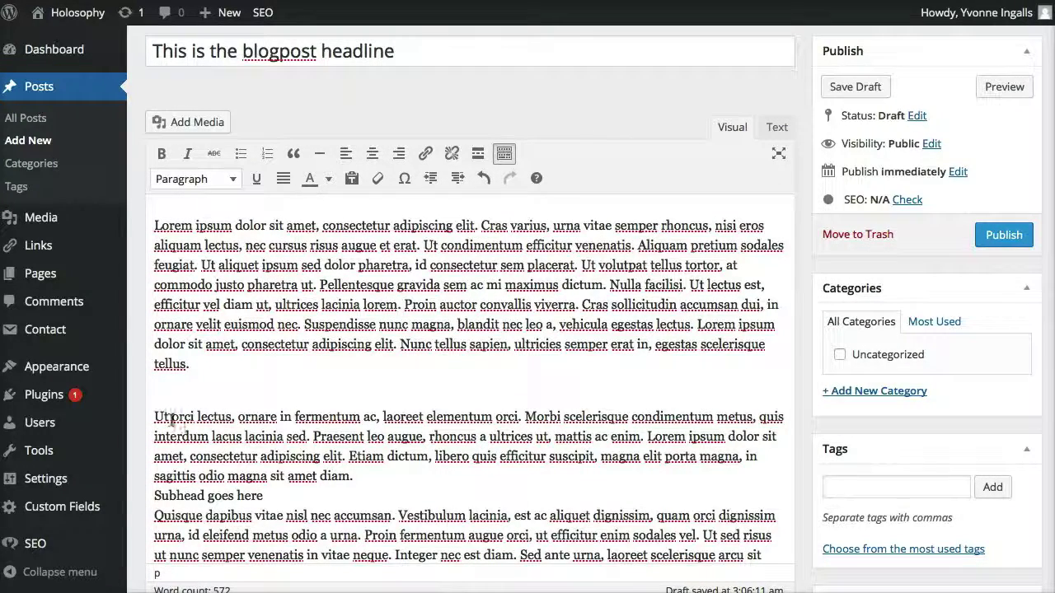
{"action": "key", "text": "Delete"}
{"action": "left_click", "coordinate": [354, 457]}
{"action": "key", "text": "Return"}
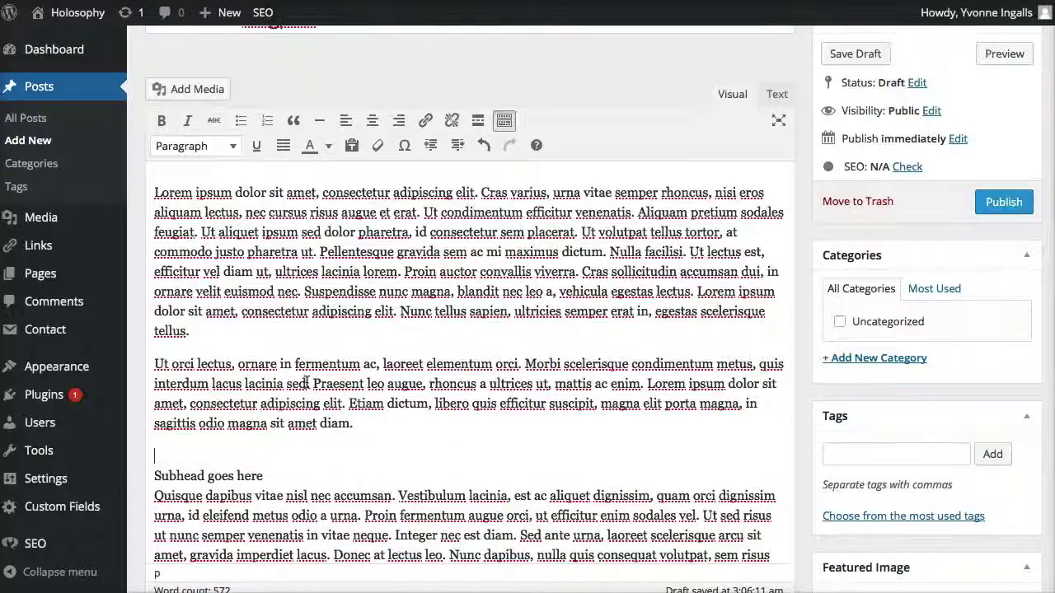
{"action": "key", "text": "Delete"}
{"action": "left_click", "coordinate": [277, 456]}
{"action": "key", "text": "Return"}
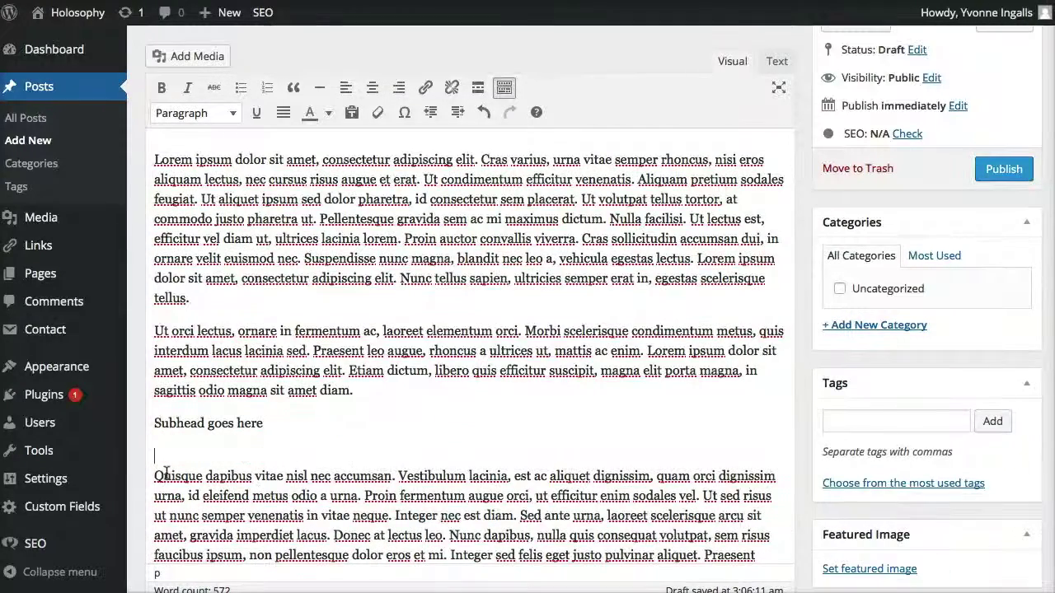
{"action": "key", "text": "Delete"}
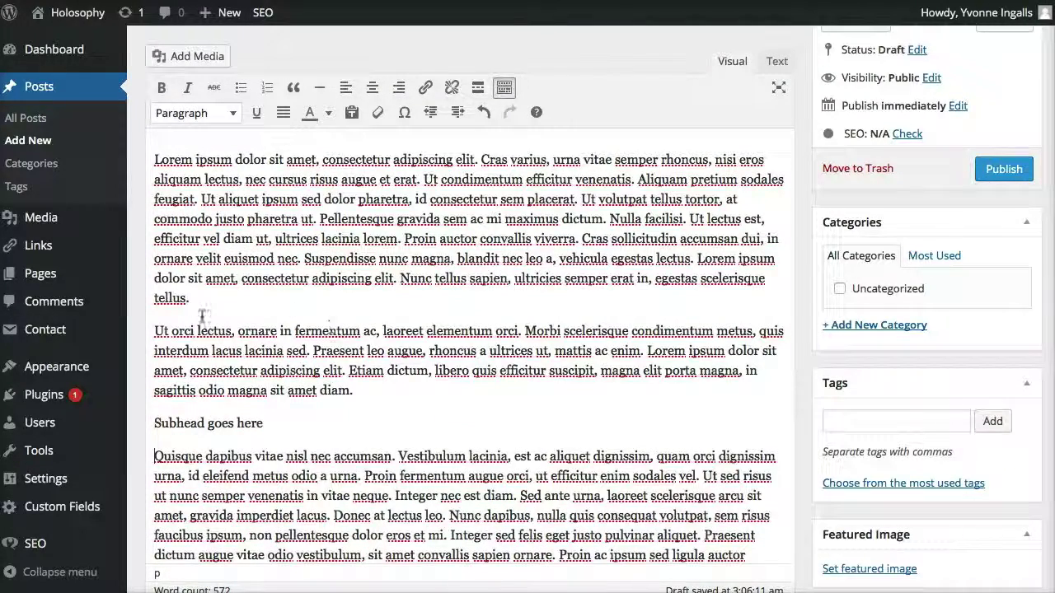
Step: Select the 'Subhead goes here' line for formatting
{"action": "double_click", "coordinate": [160, 331]}
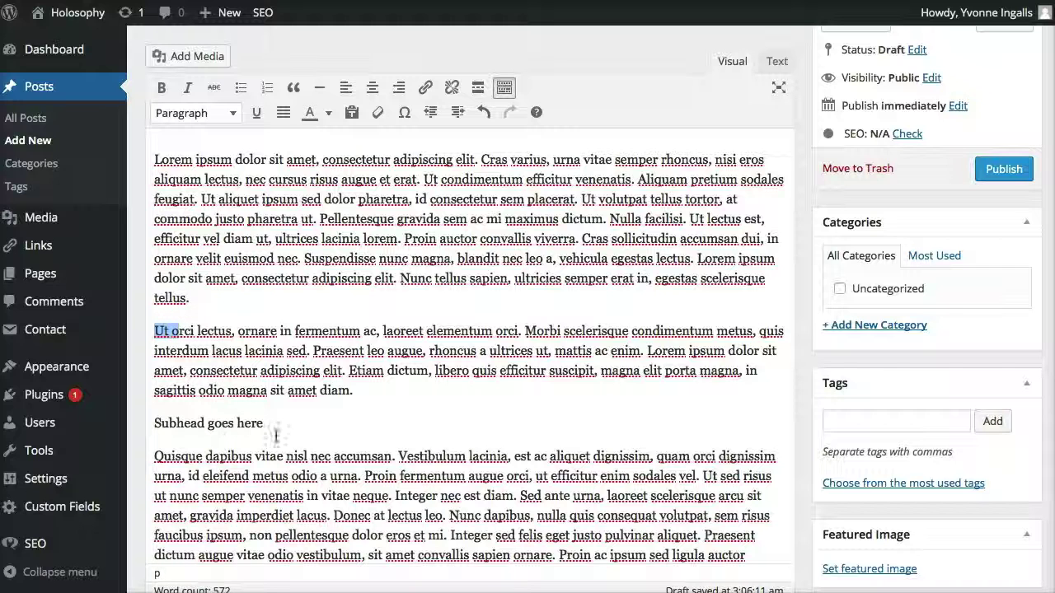
{"action": "left_click_drag", "start_coordinate": [269, 422], "coordinate": [150, 424]}
{"action": "scroll", "coordinate": [307, 369], "scroll_direction": "up", "scroll_amount": 1}
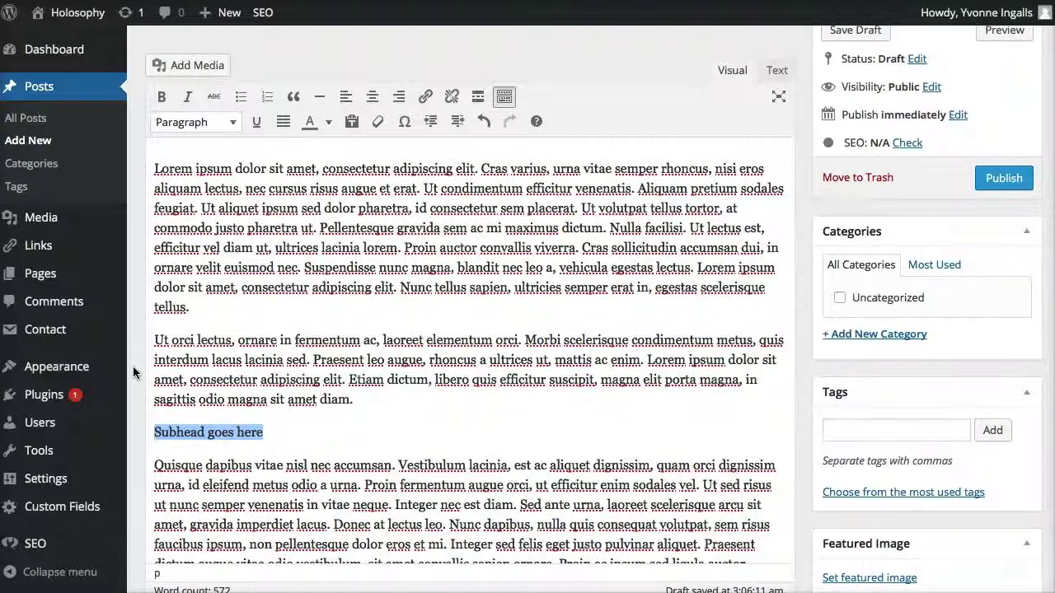
{"action": "scroll", "coordinate": [131, 370], "scroll_direction": "up", "scroll_amount": 2}
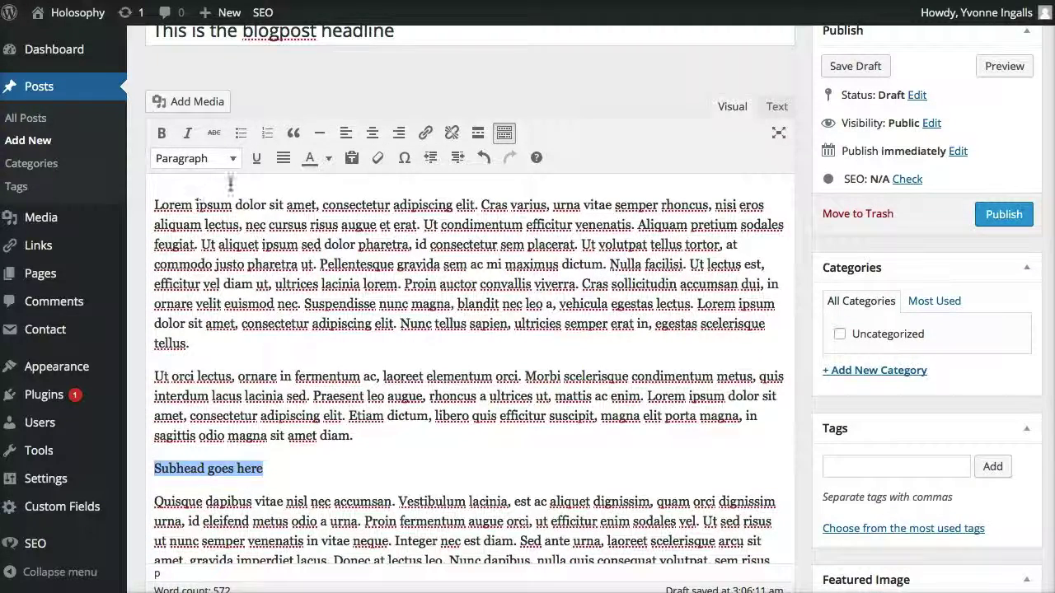
{"action": "left_click", "coordinate": [231, 160]}
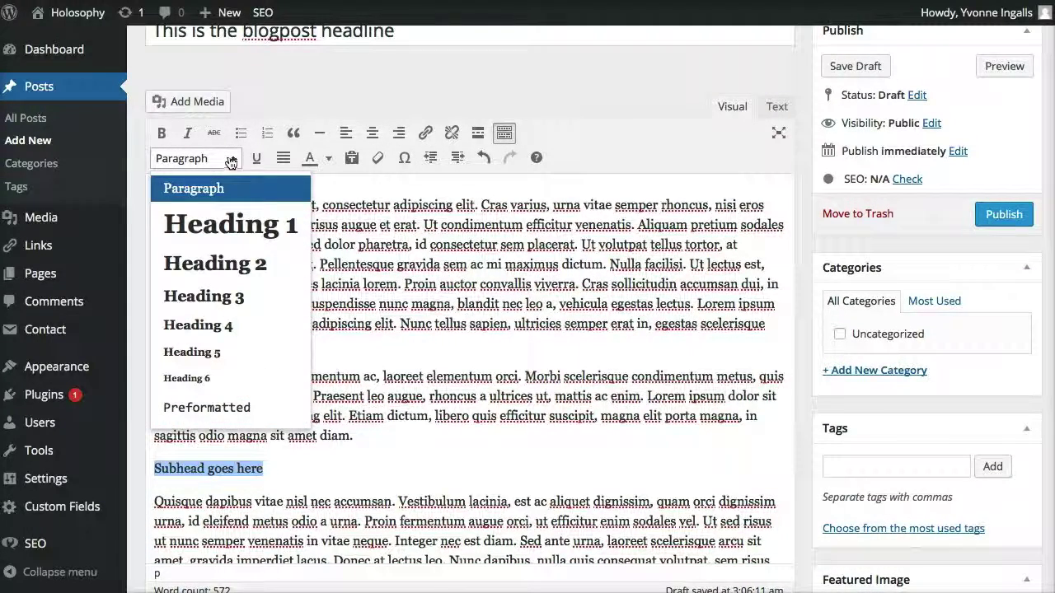
Step: Format 'Subhead goes here' as a Heading 2
{"action": "left_click", "coordinate": [240, 272]}
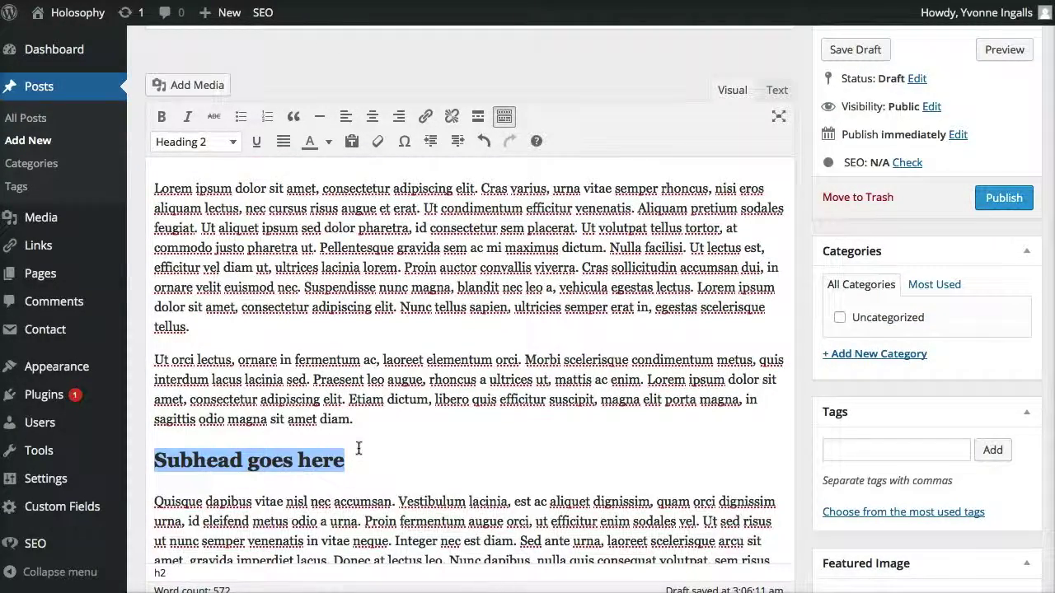
{"action": "left_click", "coordinate": [357, 459]}
{"action": "scroll", "coordinate": [285, 330], "scroll_direction": "down", "scroll_amount": 1}
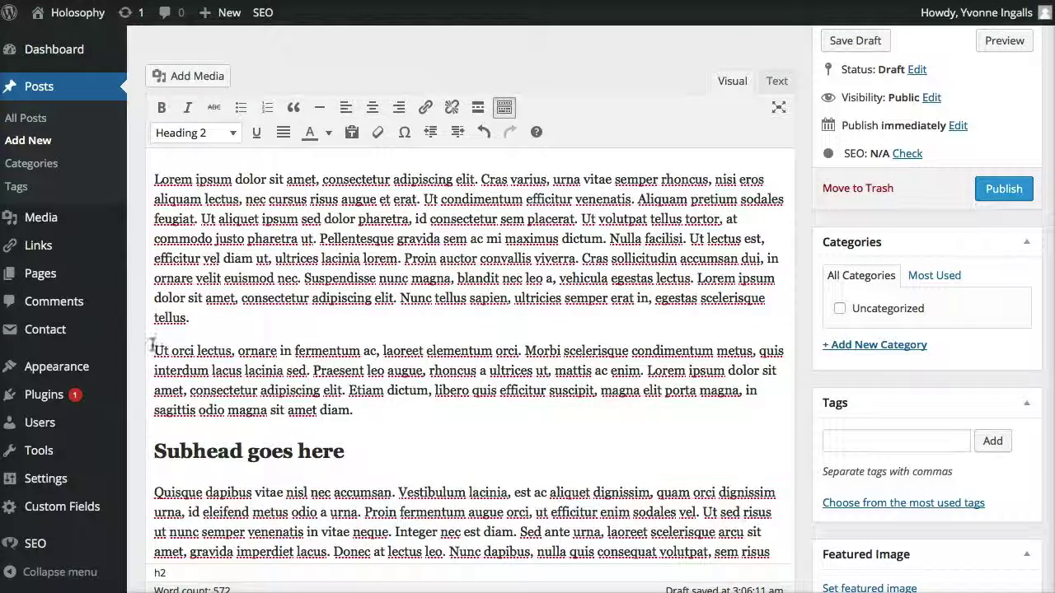
{"action": "left_click_drag", "start_coordinate": [344, 451], "coordinate": [152, 445]}
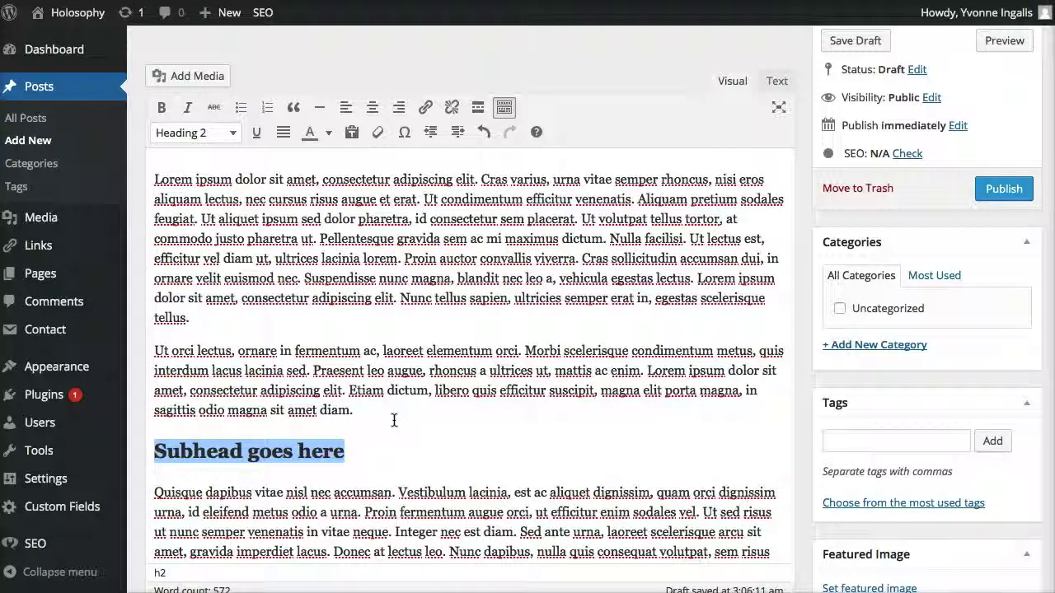
{"action": "left_click", "coordinate": [355, 454]}
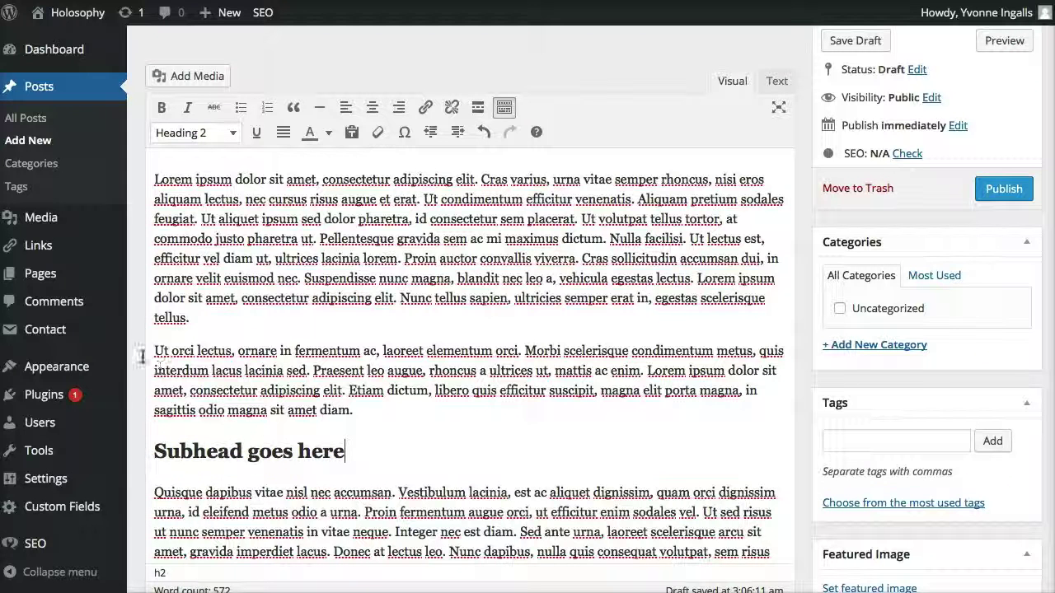
Step: Split the quote and its attribution line into their own paragraph
{"action": "scroll", "coordinate": [136, 353], "scroll_direction": "down", "scroll_amount": 2}
{"action": "scroll", "coordinate": [136, 355], "scroll_direction": "down", "scroll_amount": 1}
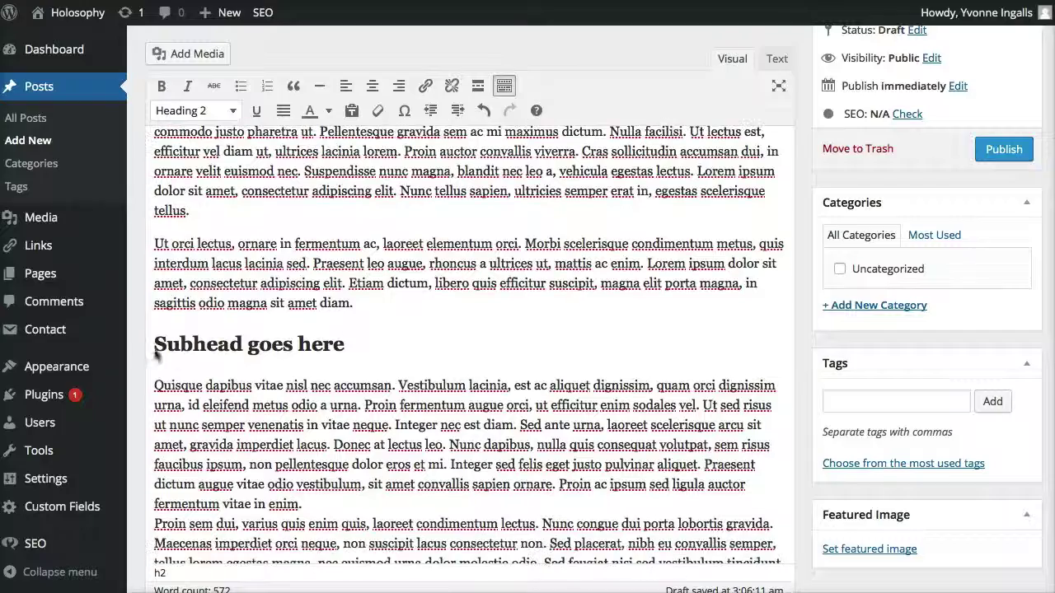
{"action": "scroll", "coordinate": [193, 348], "scroll_direction": "down", "scroll_amount": 2}
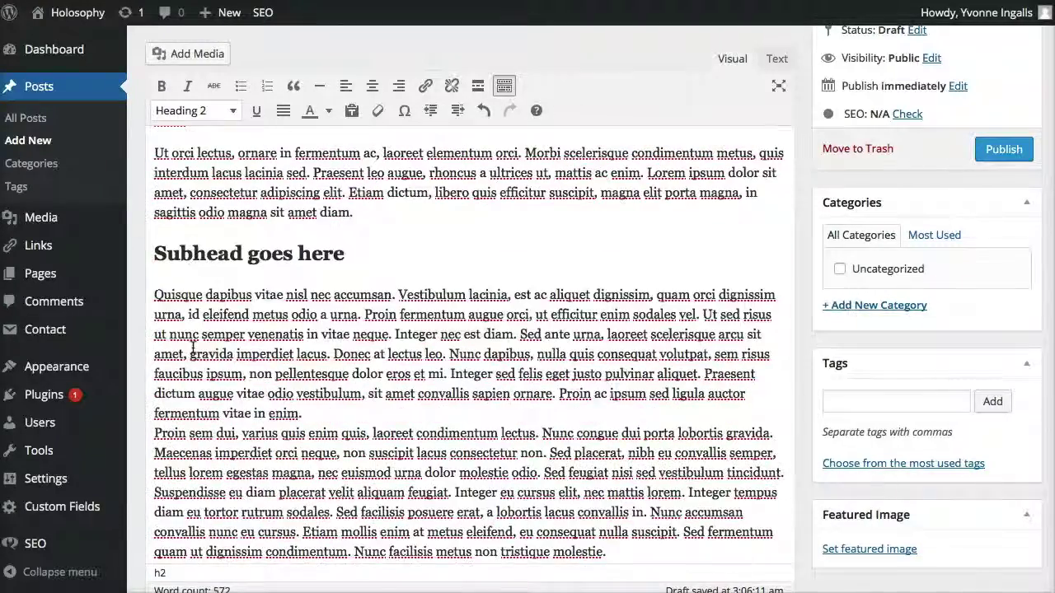
{"action": "left_click", "coordinate": [310, 413]}
{"action": "scroll", "coordinate": [230, 323], "scroll_direction": "down", "scroll_amount": 8}
{"action": "scroll", "coordinate": [282, 306], "scroll_direction": "up", "scroll_amount": 8}
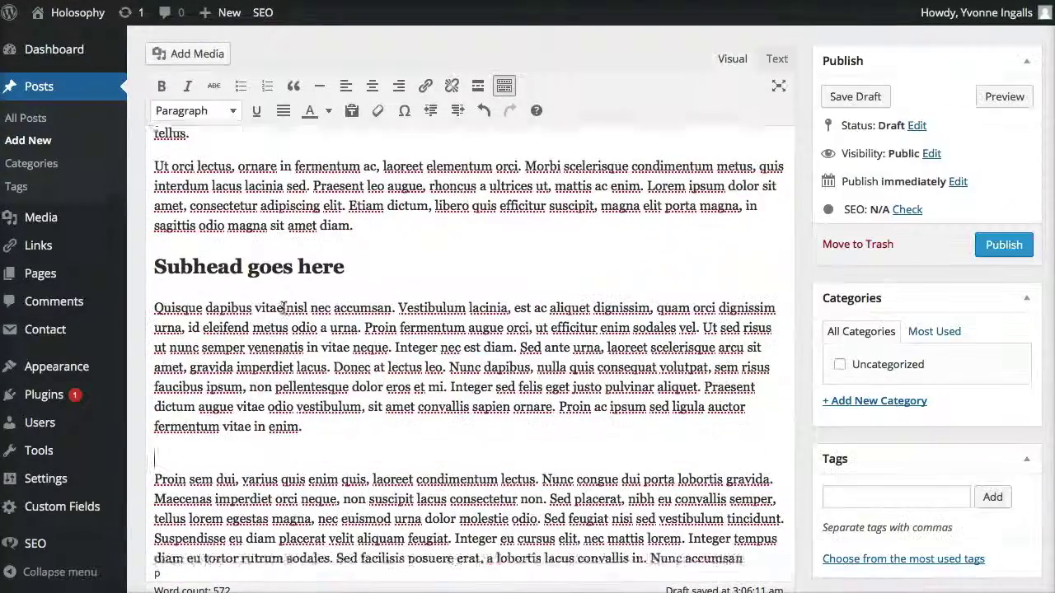
{"action": "scroll", "coordinate": [294, 445], "scroll_direction": "down", "scroll_amount": 8}
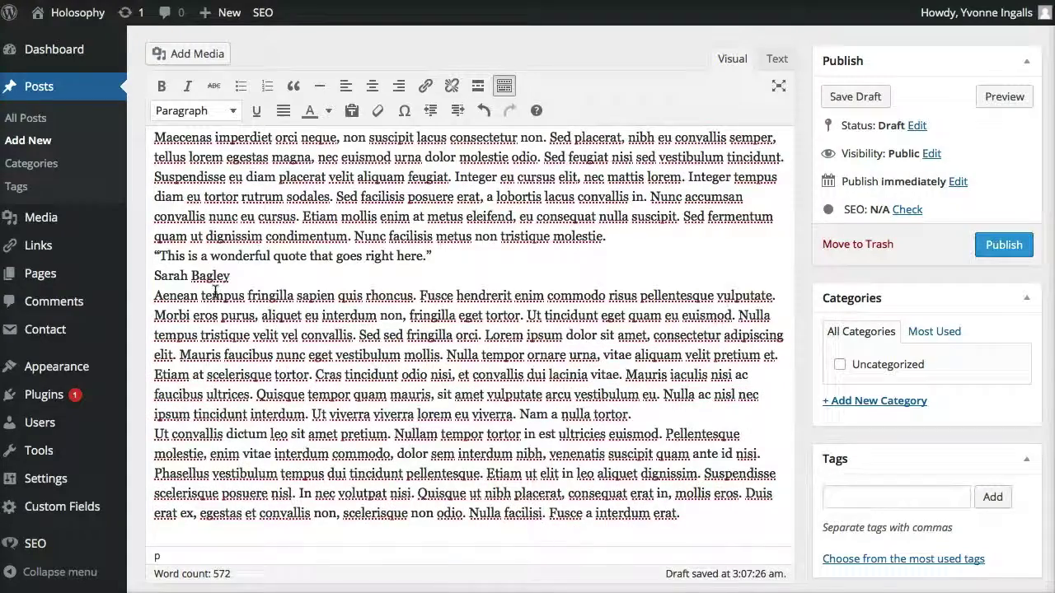
{"action": "scroll", "coordinate": [217, 305], "scroll_direction": "up", "scroll_amount": 4}
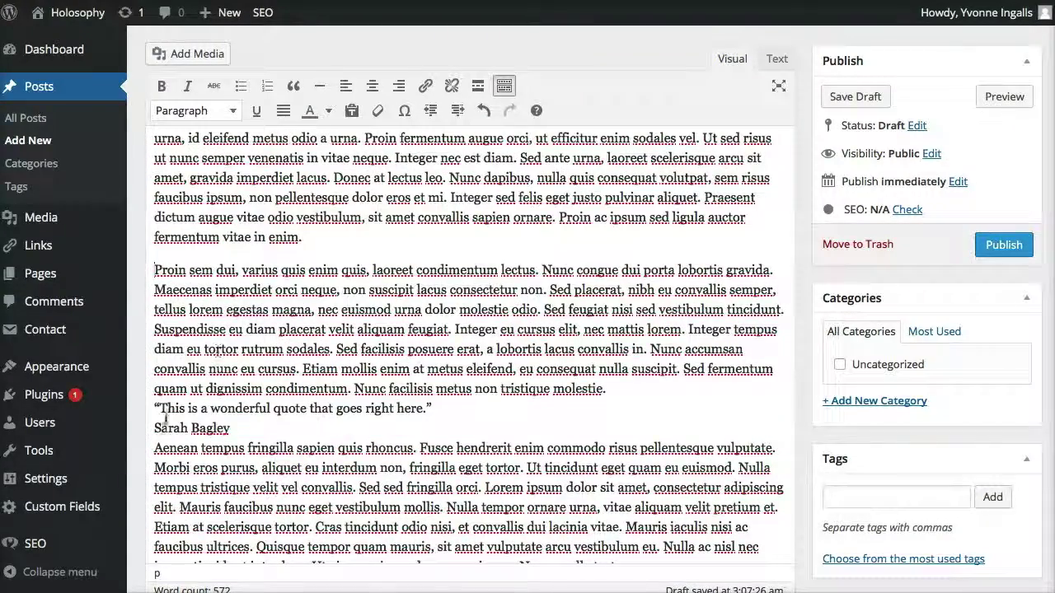
{"action": "left_click", "coordinate": [157, 409]}
{"action": "key", "text": "Return"}
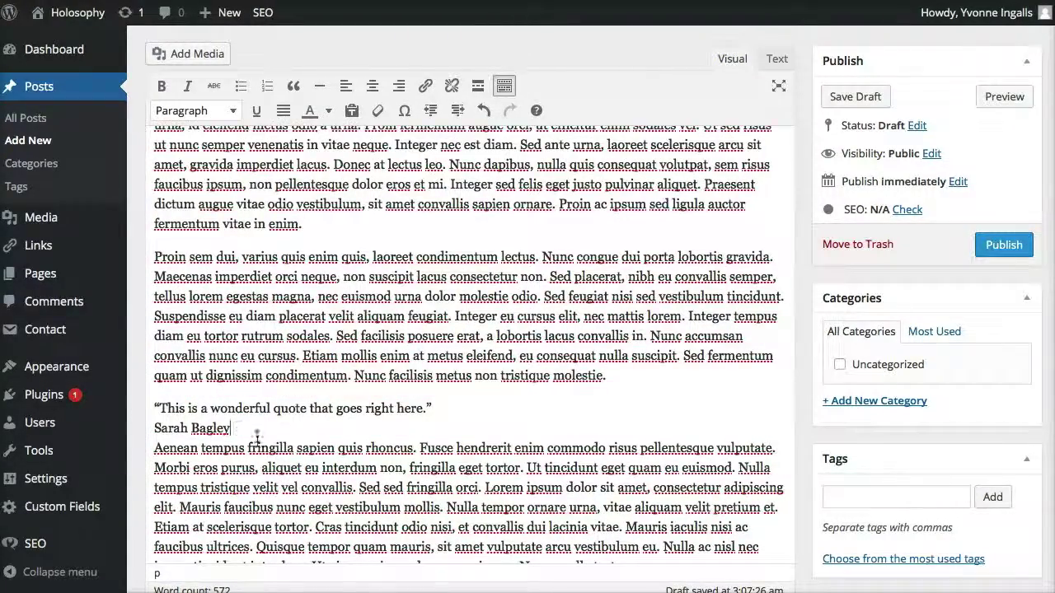
{"action": "key", "text": "Return"}
{"action": "scroll", "coordinate": [264, 412], "scroll_direction": "down", "scroll_amount": 4}
{"action": "key", "text": "Delete"}
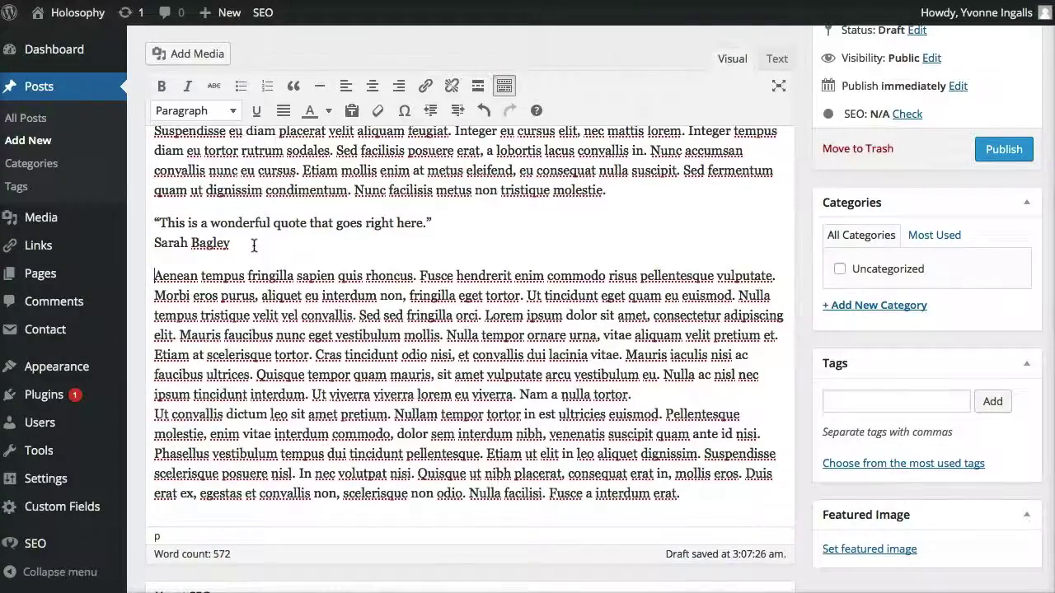
Step: Add a period to the text and select the whole quote line
{"action": "type", "text": "."}
{"action": "scroll", "coordinate": [441, 257], "scroll_direction": "up", "scroll_amount": 4}
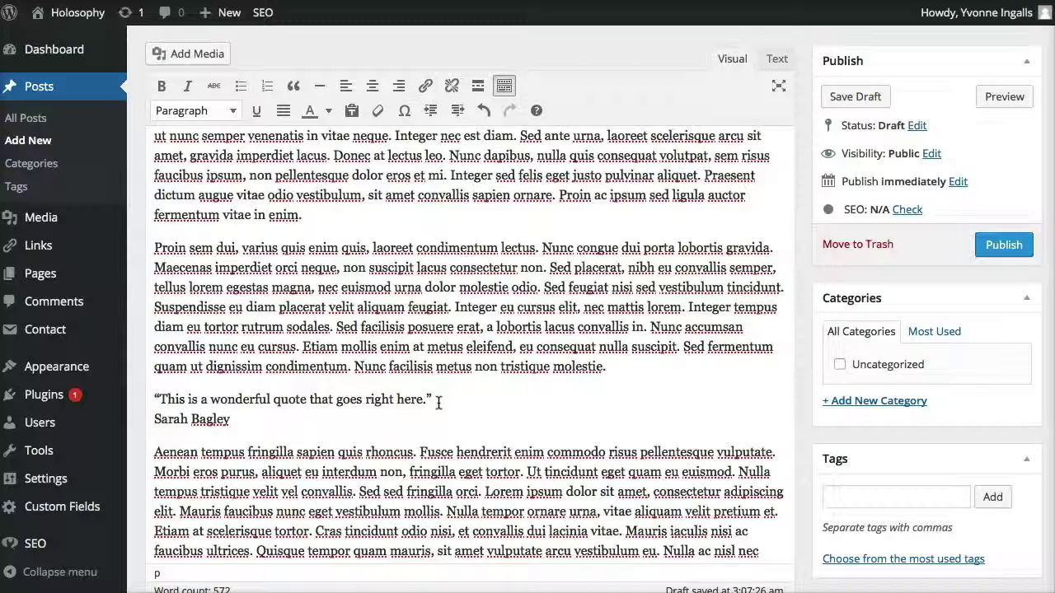
{"action": "left_click", "coordinate": [453, 424]}
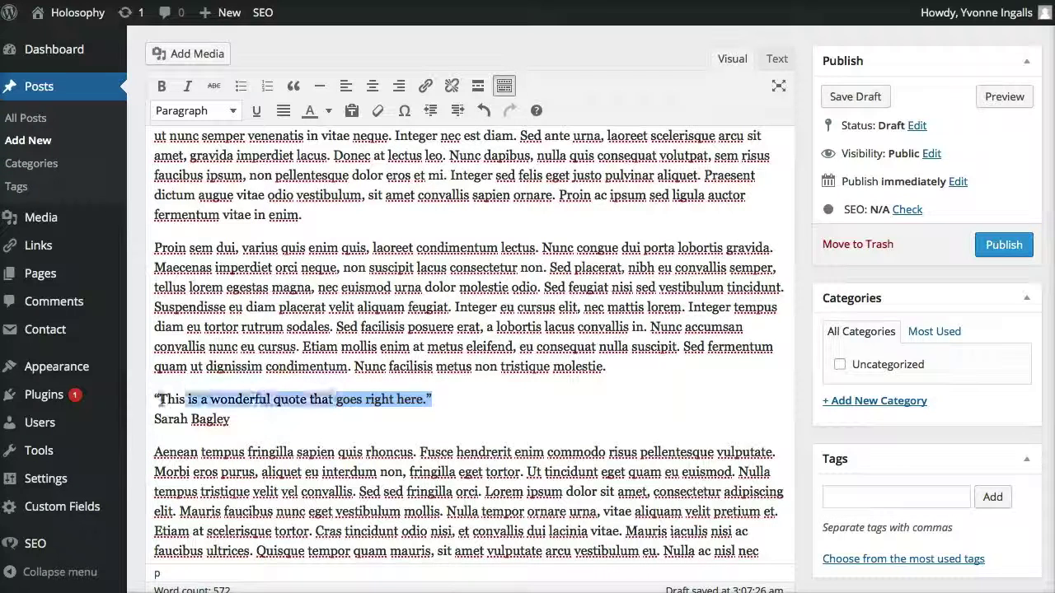
{"action": "left_click_drag", "start_coordinate": [162, 399], "coordinate": [146, 404]}
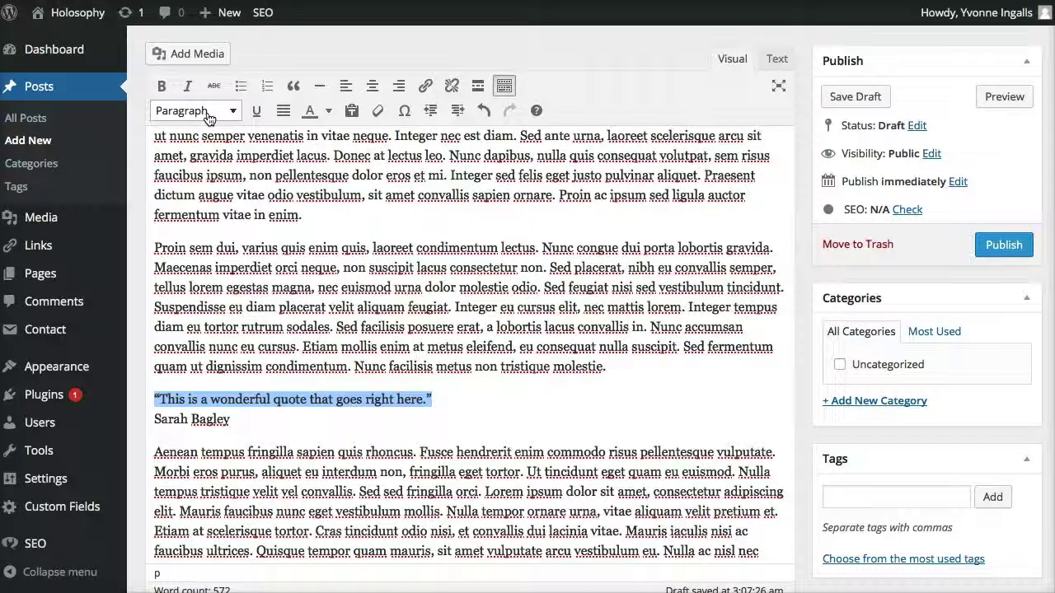
Step: Switch the editor to the Text (HTML) view and scroll to the subhead's h2 tags
{"action": "left_click", "coordinate": [776, 64]}
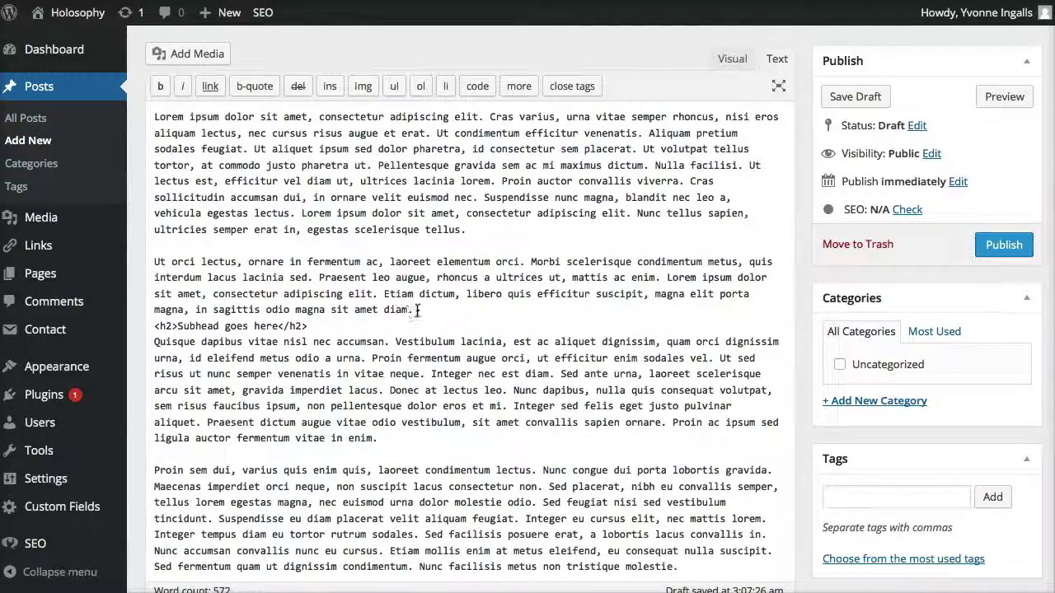
{"action": "scroll", "coordinate": [305, 389], "scroll_direction": "down", "scroll_amount": 2}
{"action": "scroll", "coordinate": [305, 389], "scroll_direction": "up", "scroll_amount": 2}
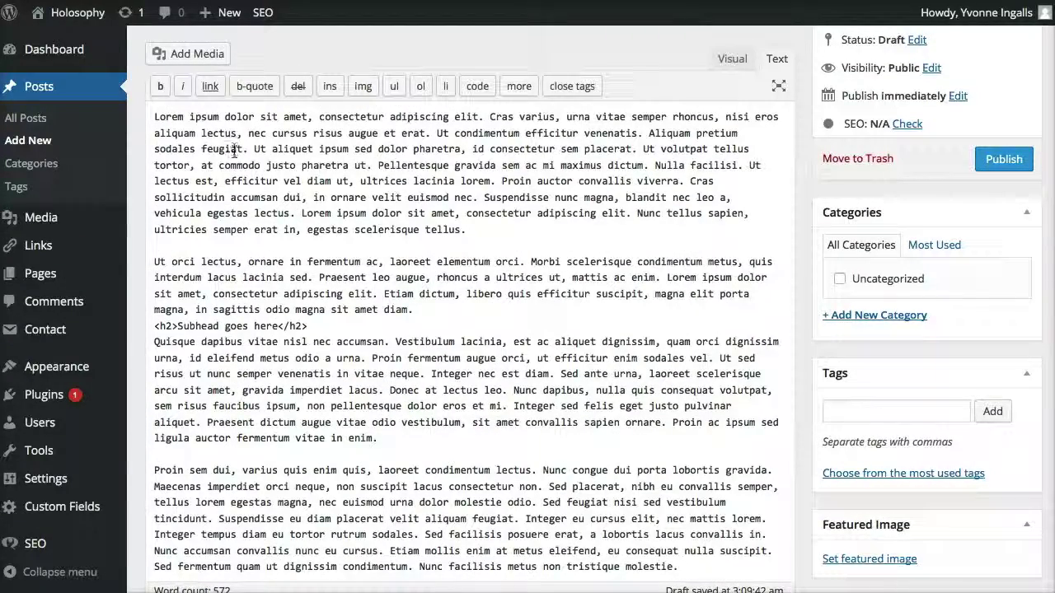
{"action": "scroll", "coordinate": [229, 260], "scroll_direction": "down", "scroll_amount": 2}
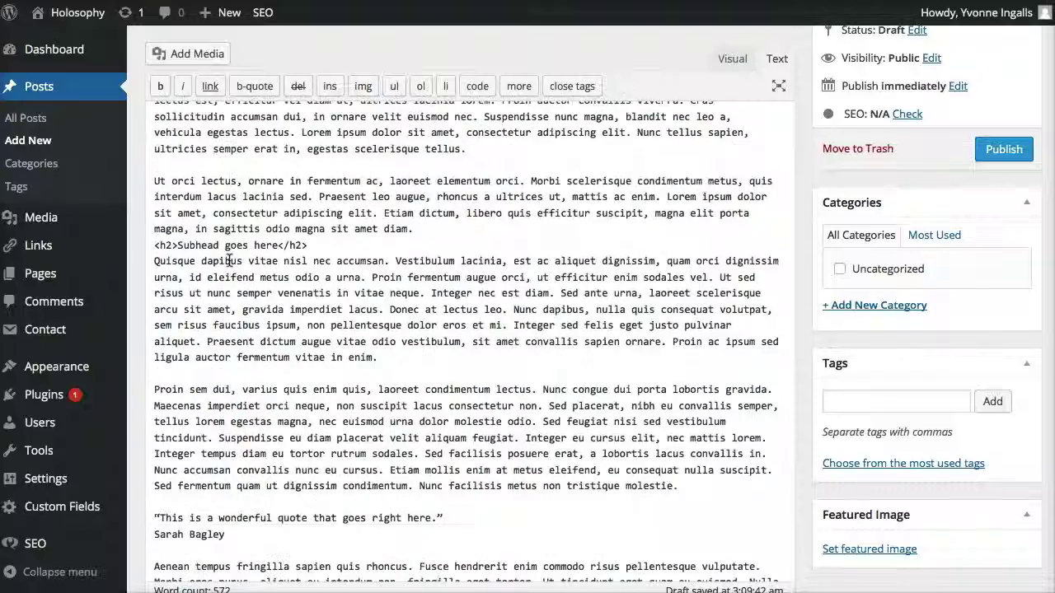
{"action": "scroll", "coordinate": [229, 261], "scroll_direction": "down", "scroll_amount": 3}
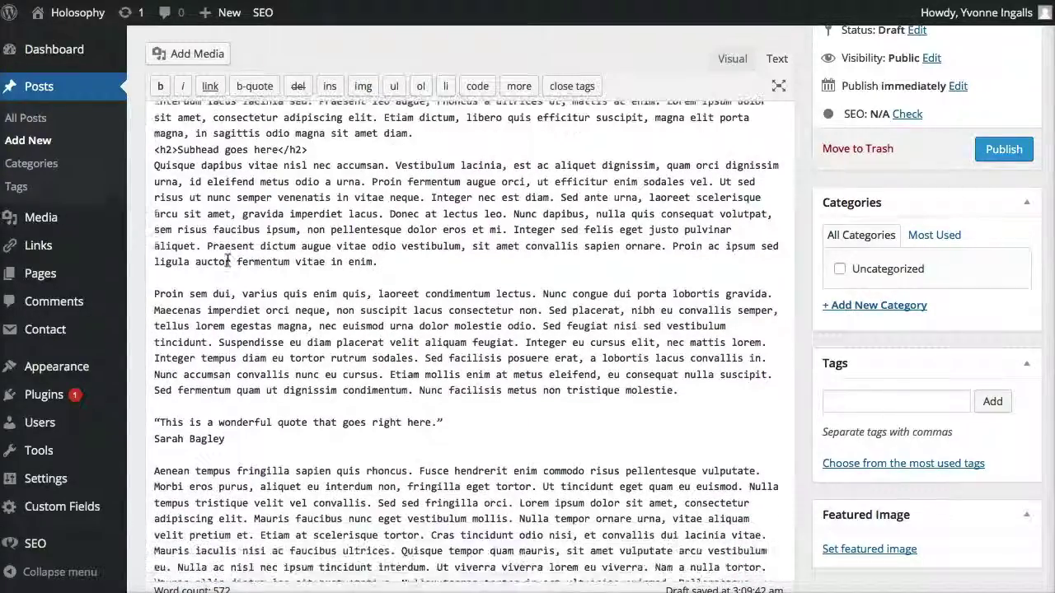
{"action": "scroll", "coordinate": [229, 261], "scroll_direction": "down", "scroll_amount": 2}
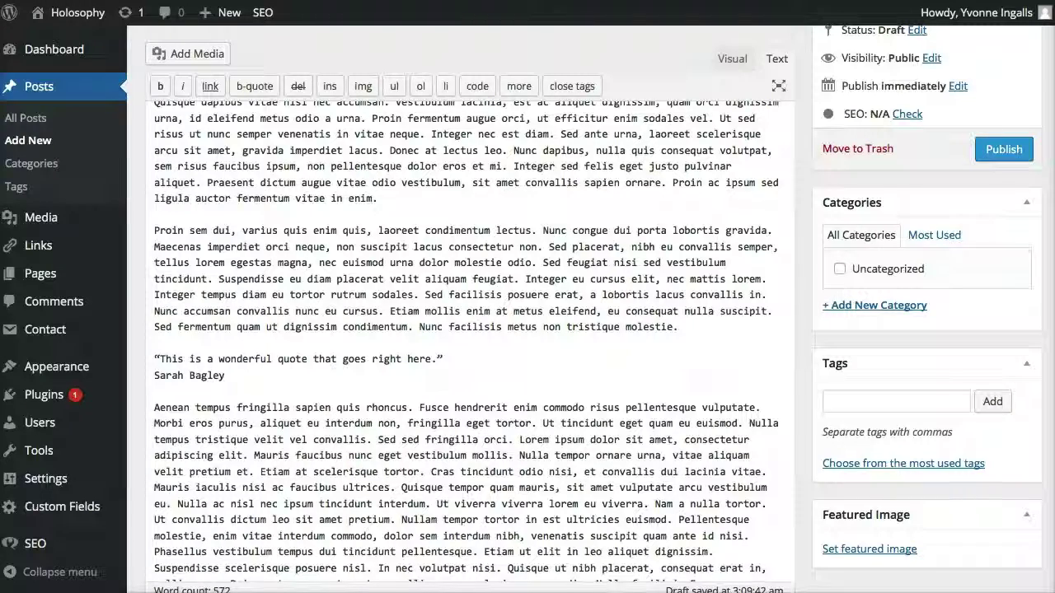
Step: Paste <div class="quote"> before and </div> after the quote line, copied from the TextEdit snippet
{"action": "left_click_drag", "start_coordinate": [409, 592], "coordinate": [410, 450]}
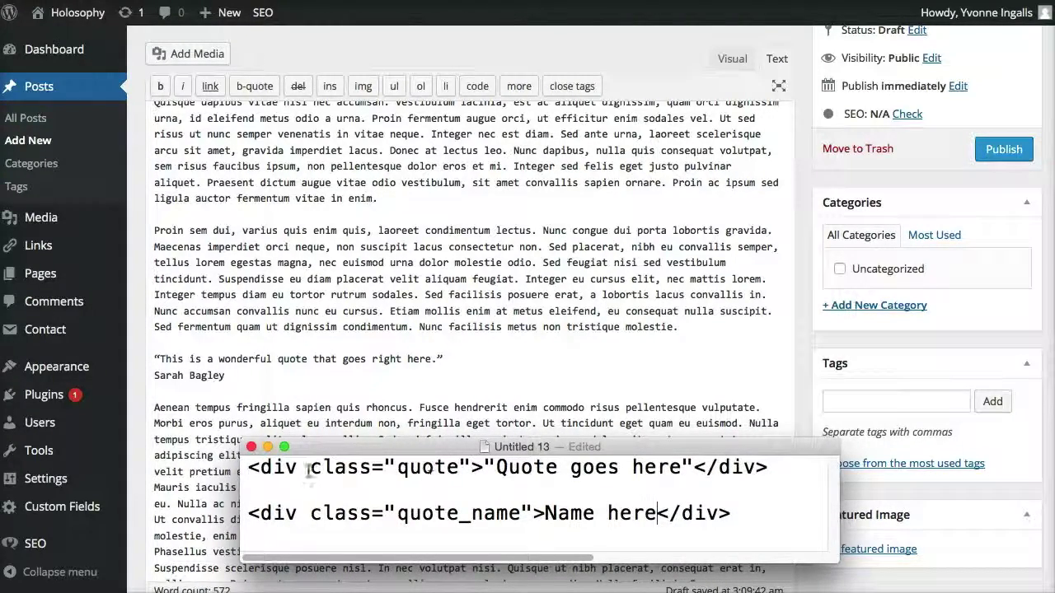
{"action": "left_click_drag", "start_coordinate": [484, 468], "coordinate": [248, 469]}
{"action": "key", "text": "super+c"}
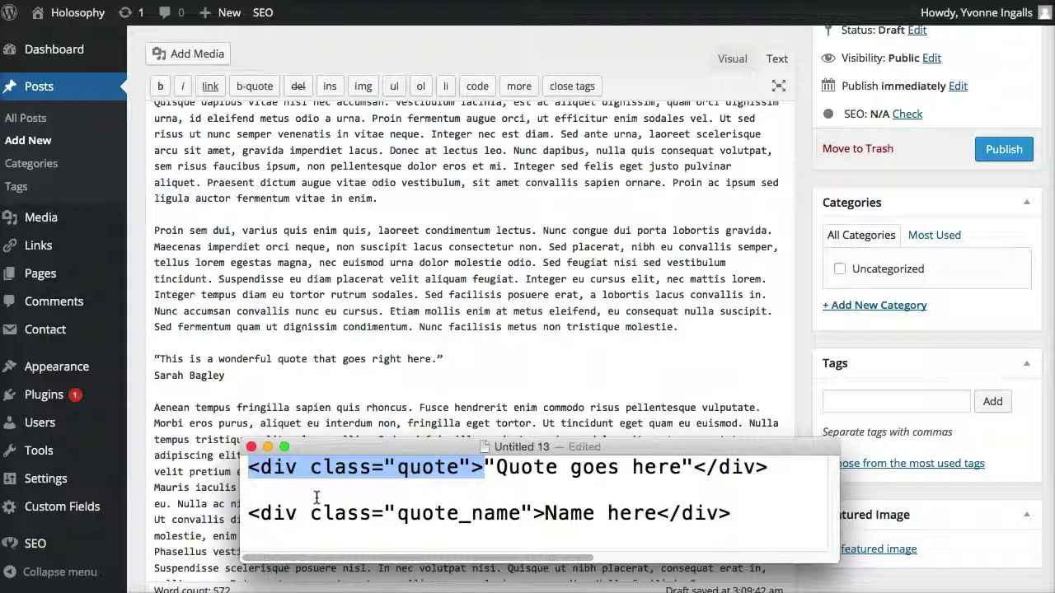
{"action": "left_click", "coordinate": [206, 370]}
{"action": "left_click", "coordinate": [153, 360]}
{"action": "key", "text": "super+v"}
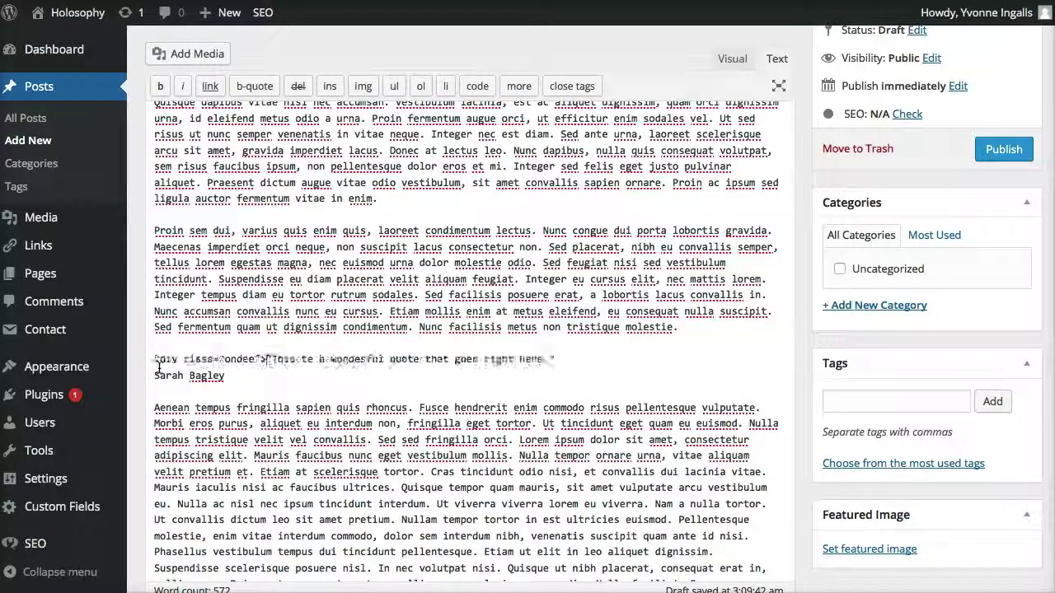
{"action": "key", "text": "super+Tab"}
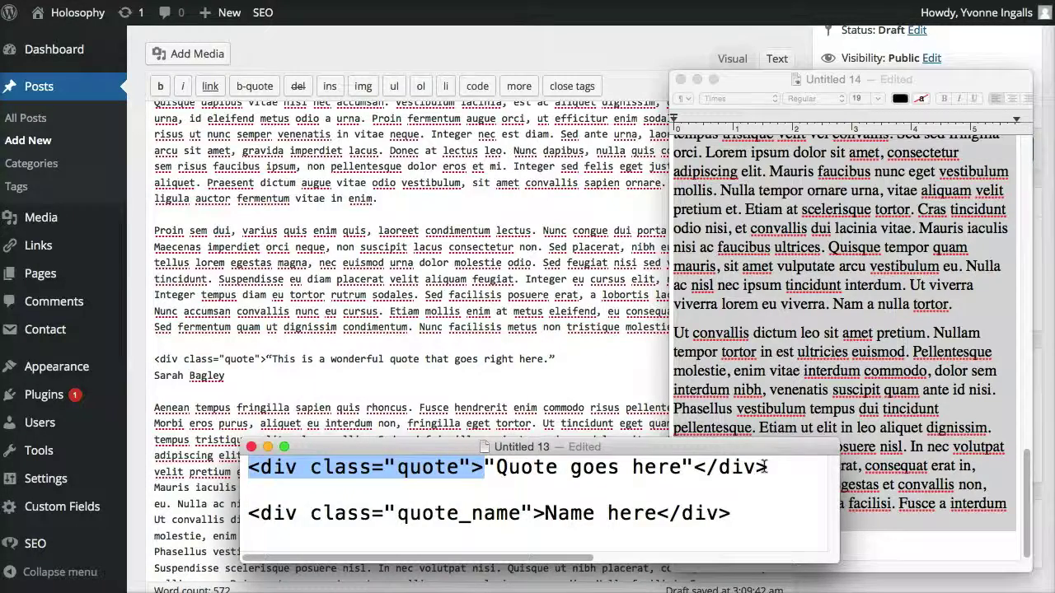
{"action": "left_click_drag", "start_coordinate": [768, 467], "coordinate": [692, 468]}
{"action": "key", "text": "super+c"}
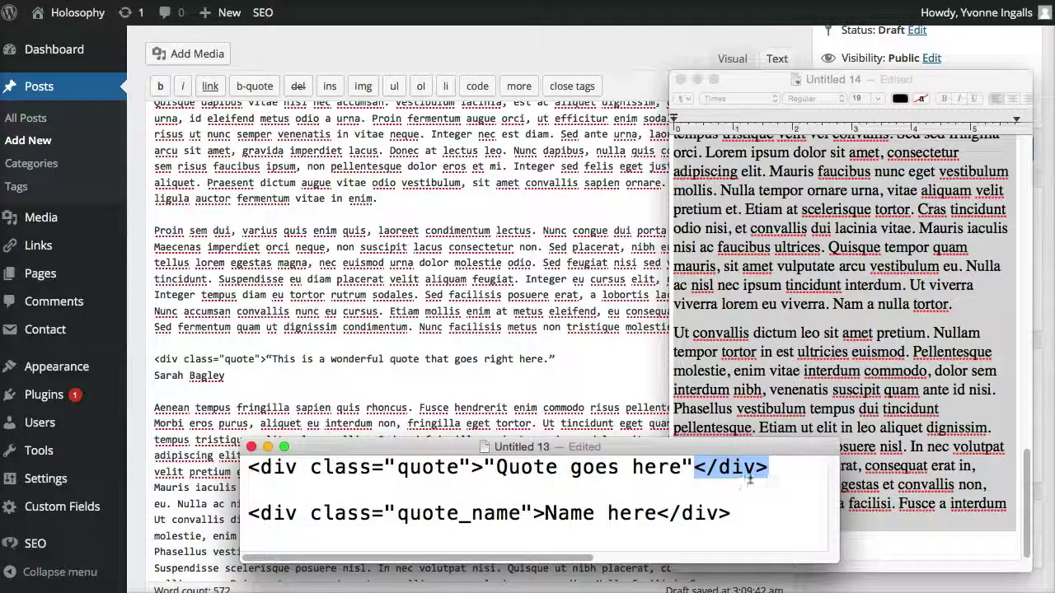
{"action": "left_click", "coordinate": [560, 365]}
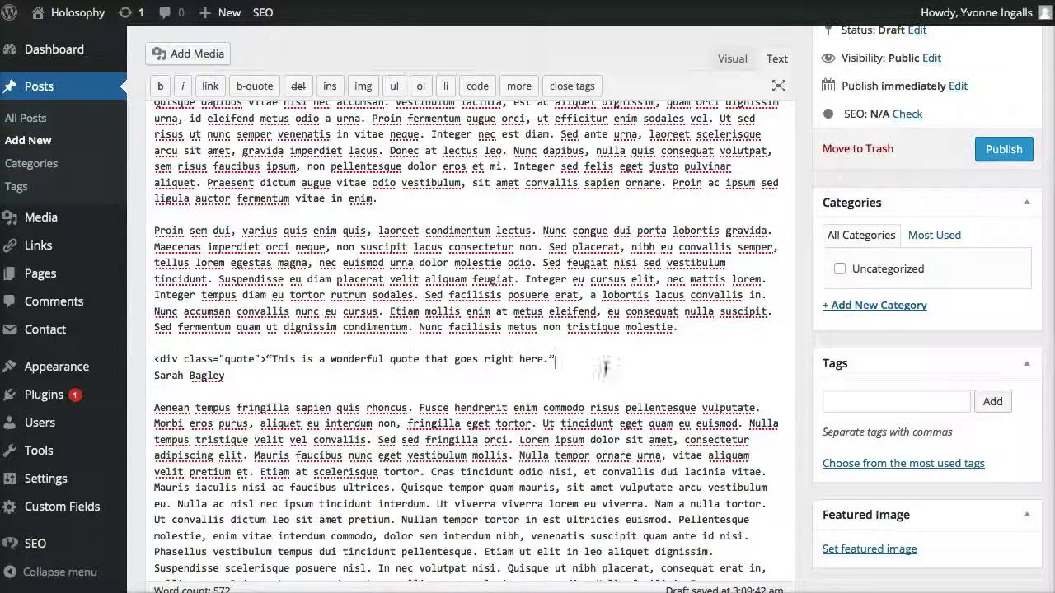
{"action": "key", "text": "super+v"}
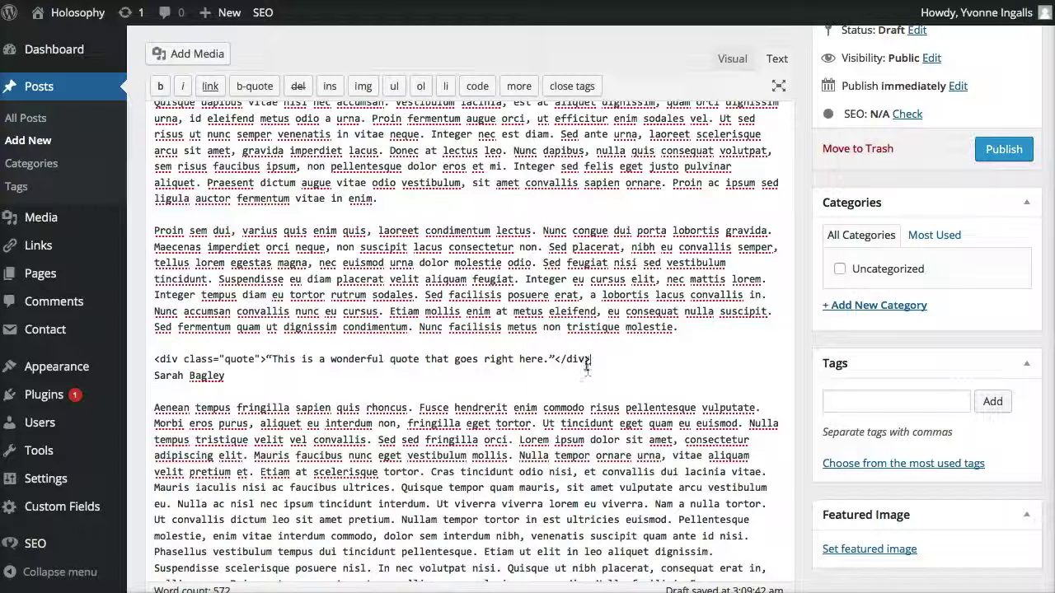
{"action": "key", "text": "super+Tab"}
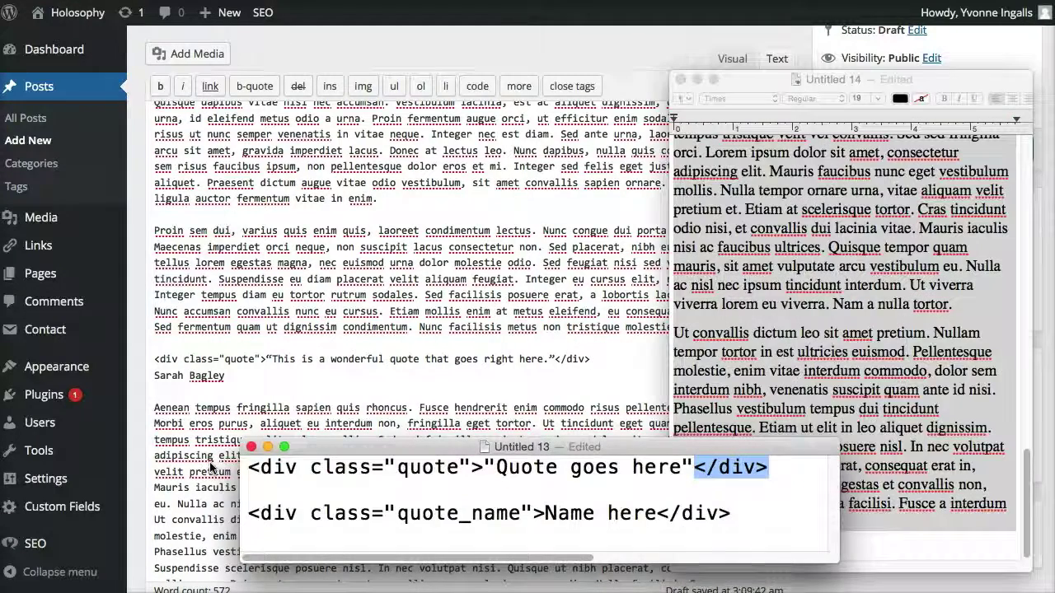
Step: Wrap the attribution line in <div class="quote_name"> and </div> copied from the snippet
{"action": "left_click", "coordinate": [540, 512]}
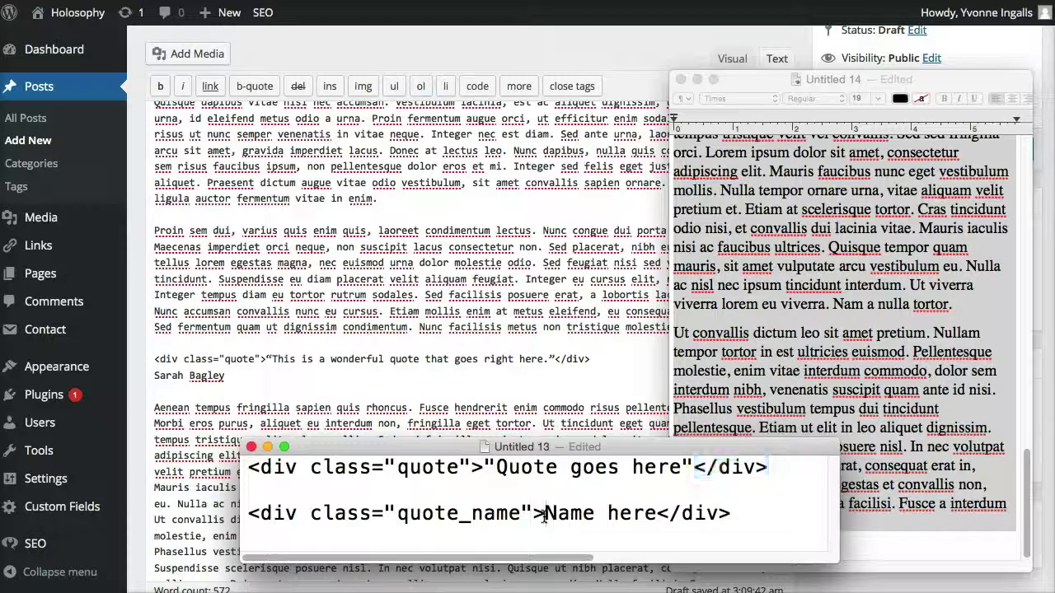
{"action": "left_click_drag", "start_coordinate": [545, 512], "coordinate": [247, 515]}
{"action": "key", "text": "super+c"}
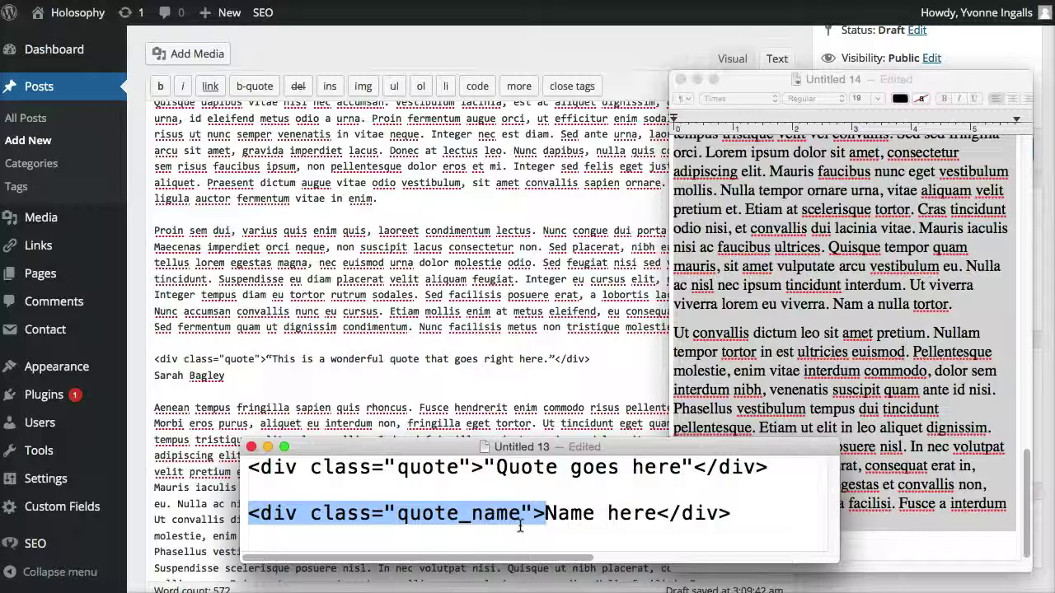
{"action": "left_click", "coordinate": [276, 380]}
{"action": "left_click", "coordinate": [154, 376]}
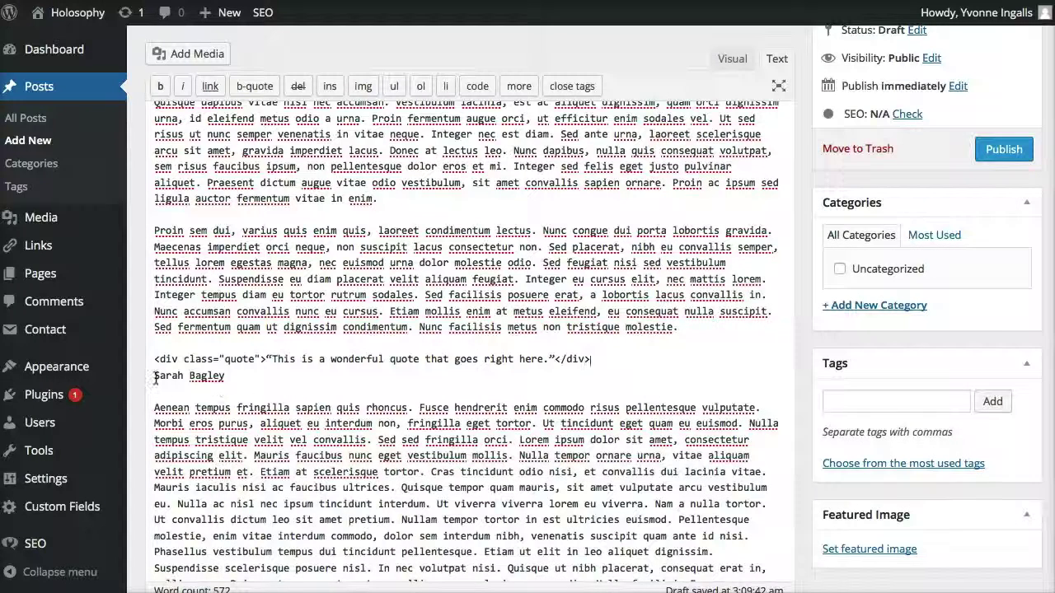
{"action": "key", "text": "super+v"}
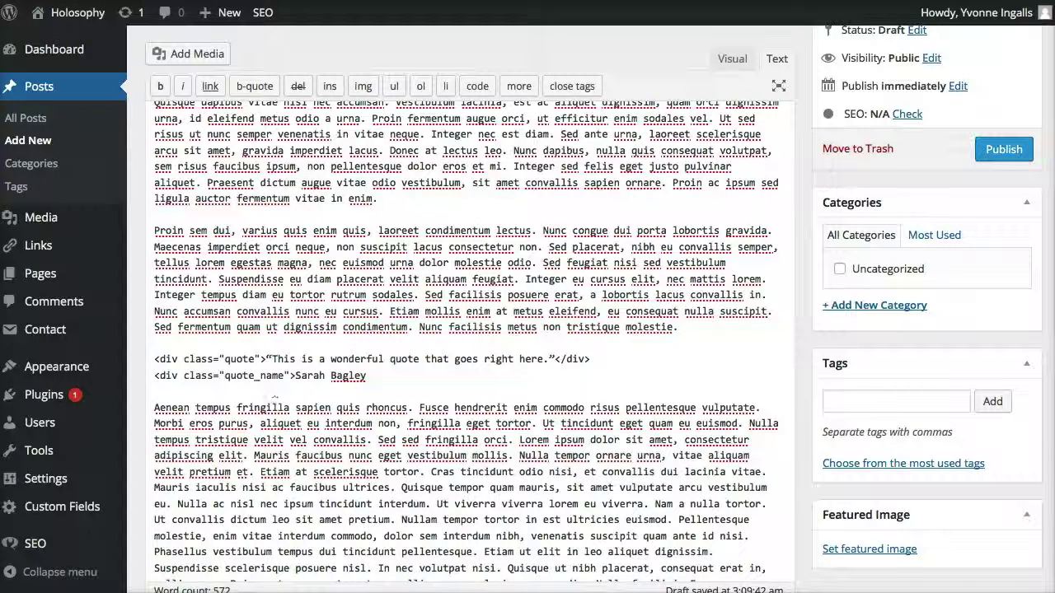
{"action": "key", "text": "super+Tab"}
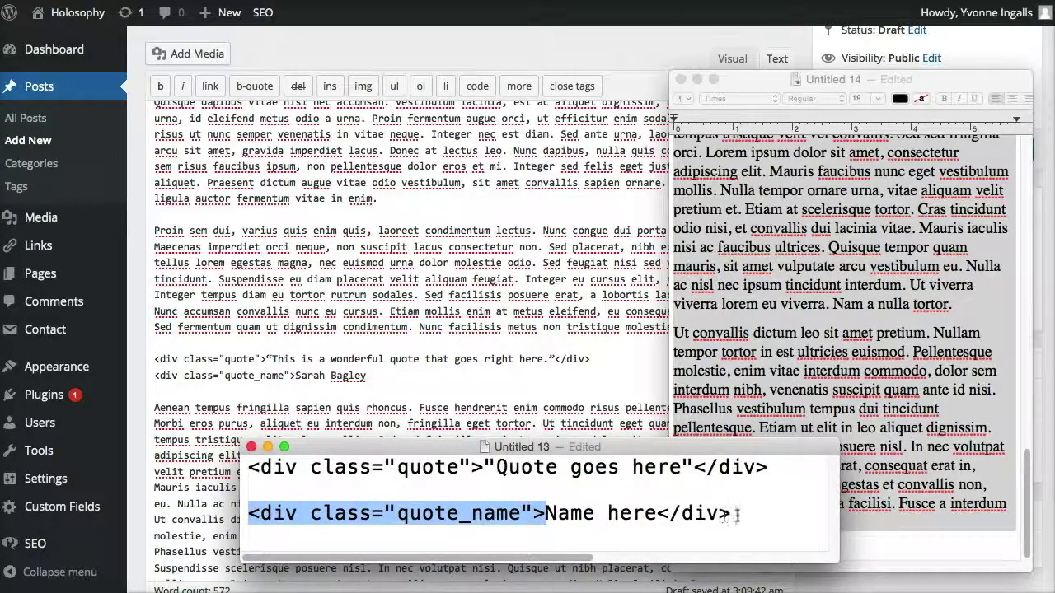
{"action": "left_click_drag", "start_coordinate": [736, 516], "coordinate": [657, 513]}
{"action": "key", "text": "super+c"}
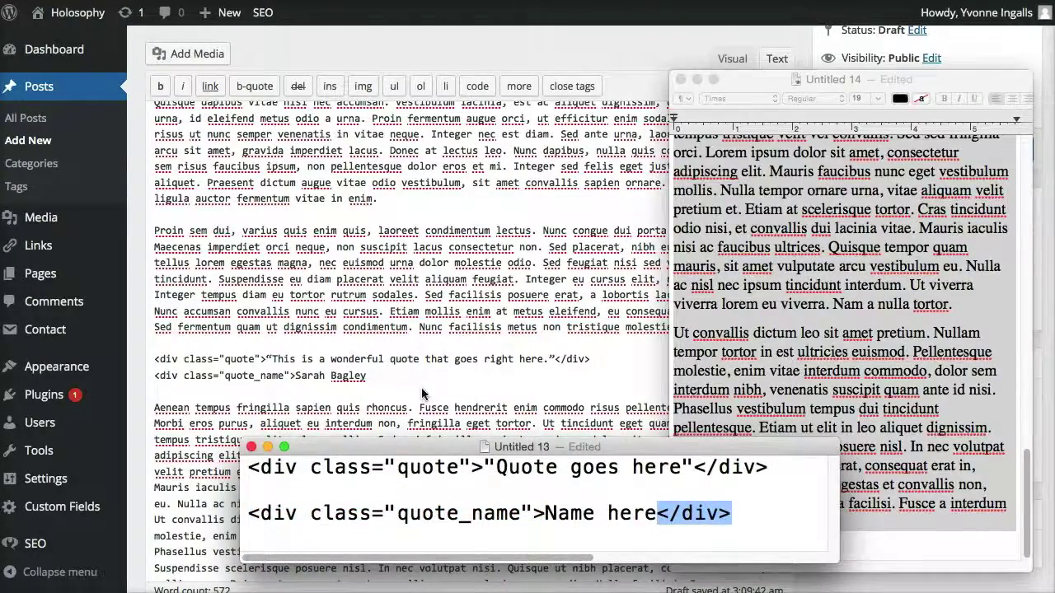
{"action": "key", "text": "super+Tab"}
{"action": "key", "text": "super+v"}
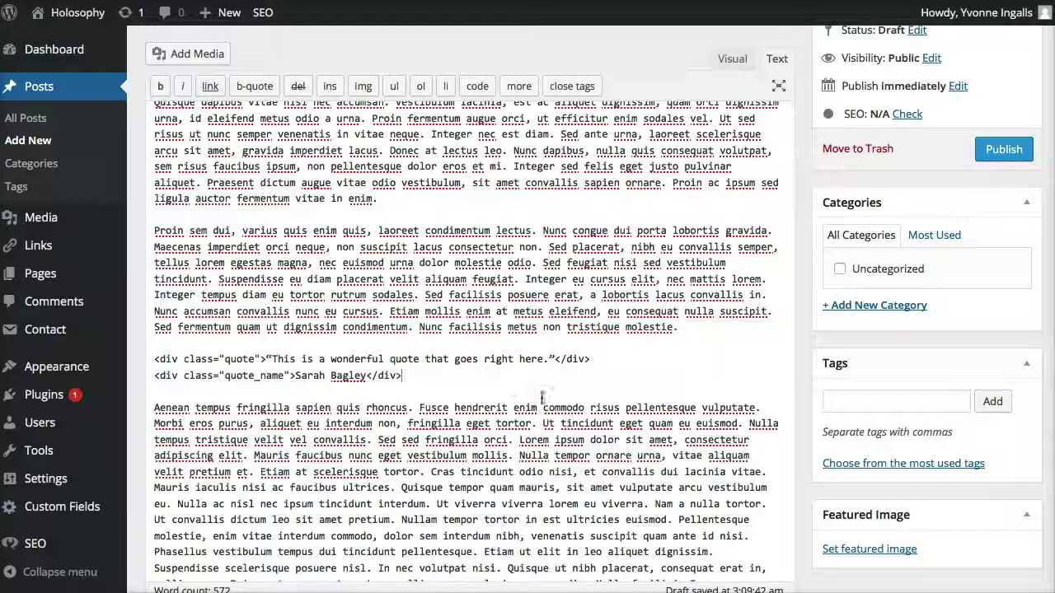
{"action": "left_click_drag", "start_coordinate": [554, 359], "coordinate": [266, 363]}
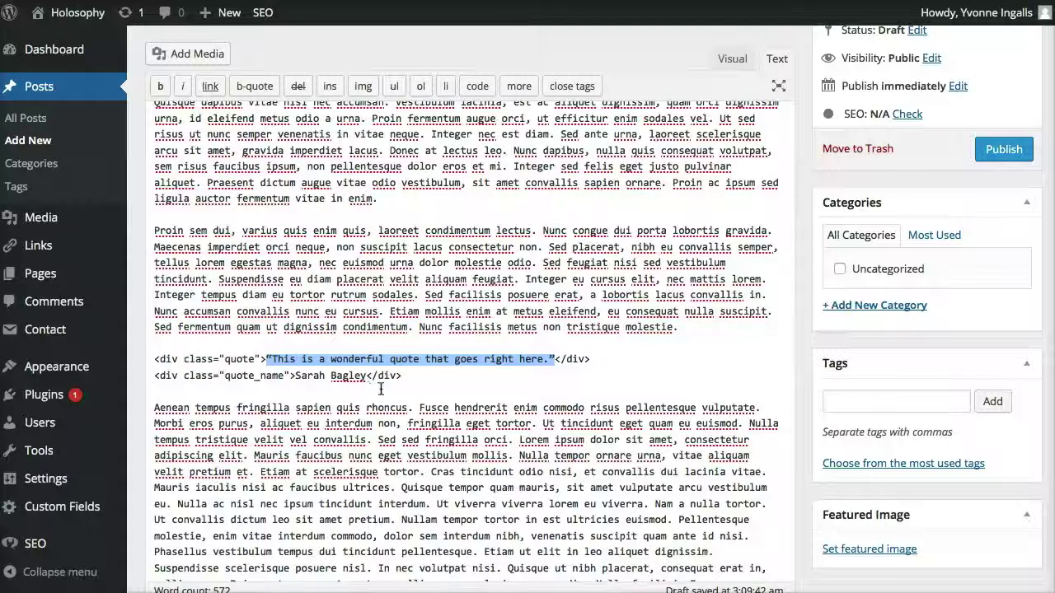
Step: Review the quote markup in HTML, leaving the caret at the end of the attribution line
{"action": "left_click_drag", "start_coordinate": [387, 381], "coordinate": [331, 378]}
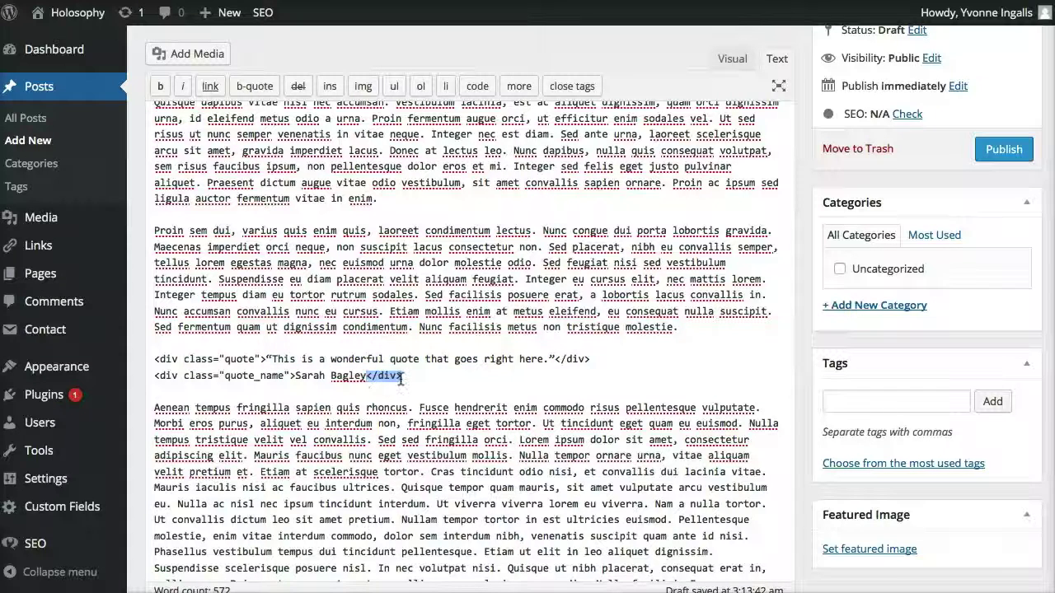
{"action": "left_click", "coordinate": [405, 377]}
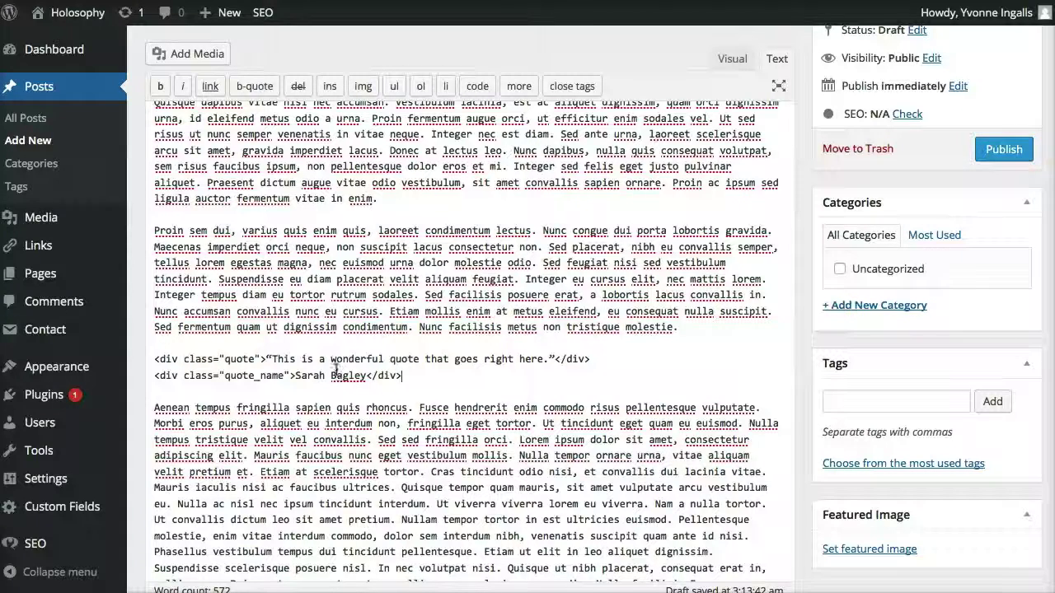
{"action": "scroll", "coordinate": [336, 368], "scroll_direction": "down", "scroll_amount": 3}
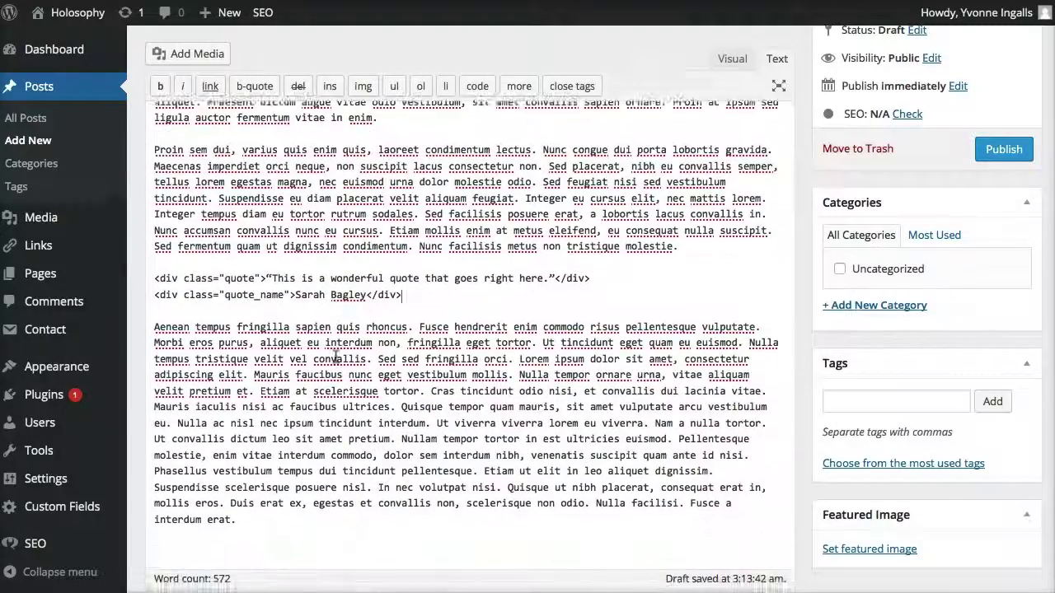
{"action": "scroll", "coordinate": [335, 357], "scroll_direction": "down", "scroll_amount": 1}
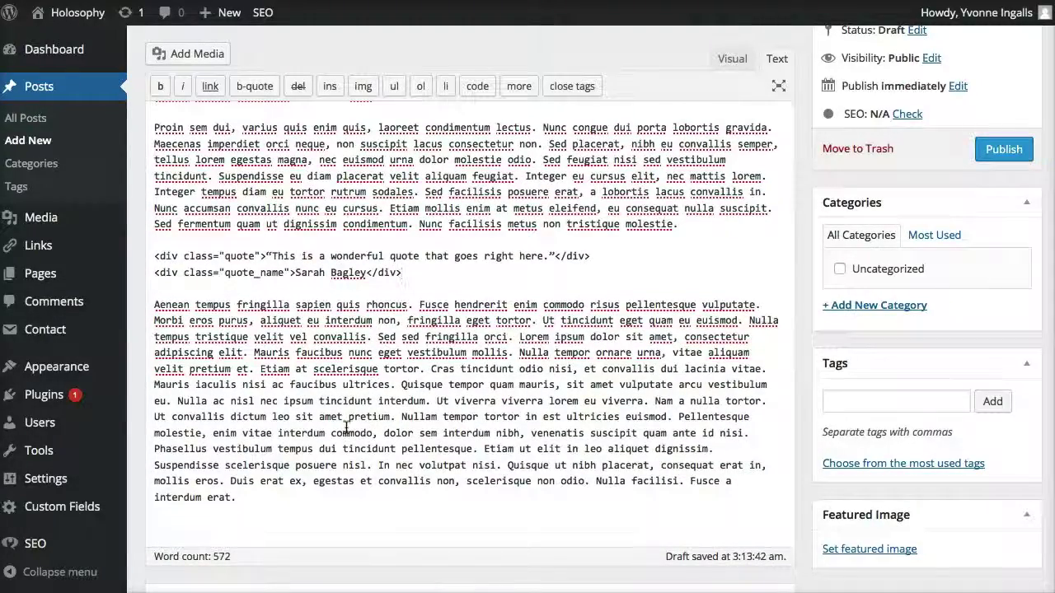
{"action": "scroll", "coordinate": [528, 253], "scroll_direction": "up", "scroll_amount": 10}
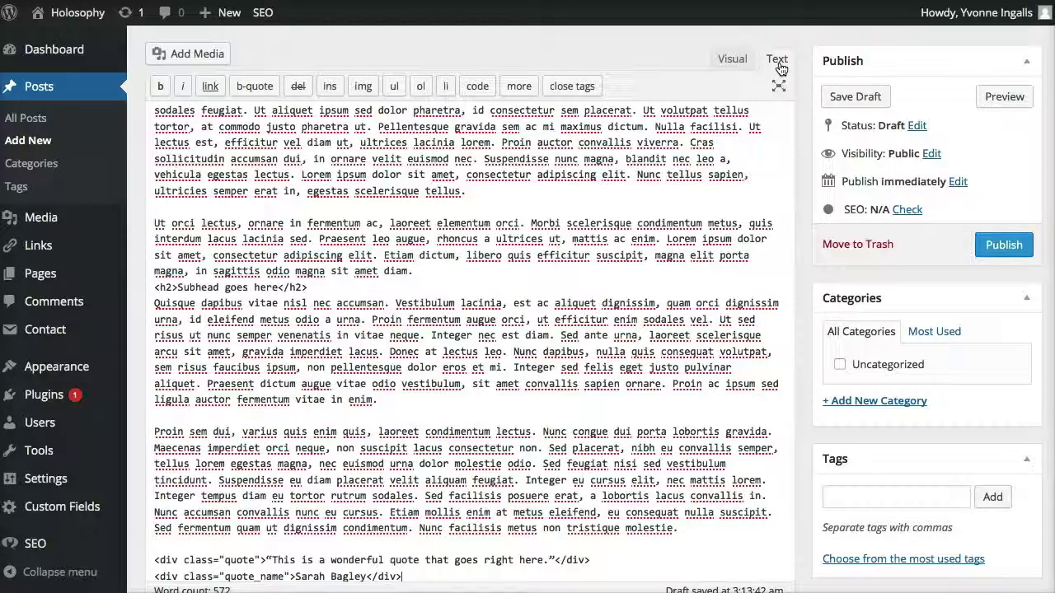
Step: In the Visual view, italicize 'laoreet condimentum lectus' in the second paragraph
{"action": "left_click", "coordinate": [733, 60]}
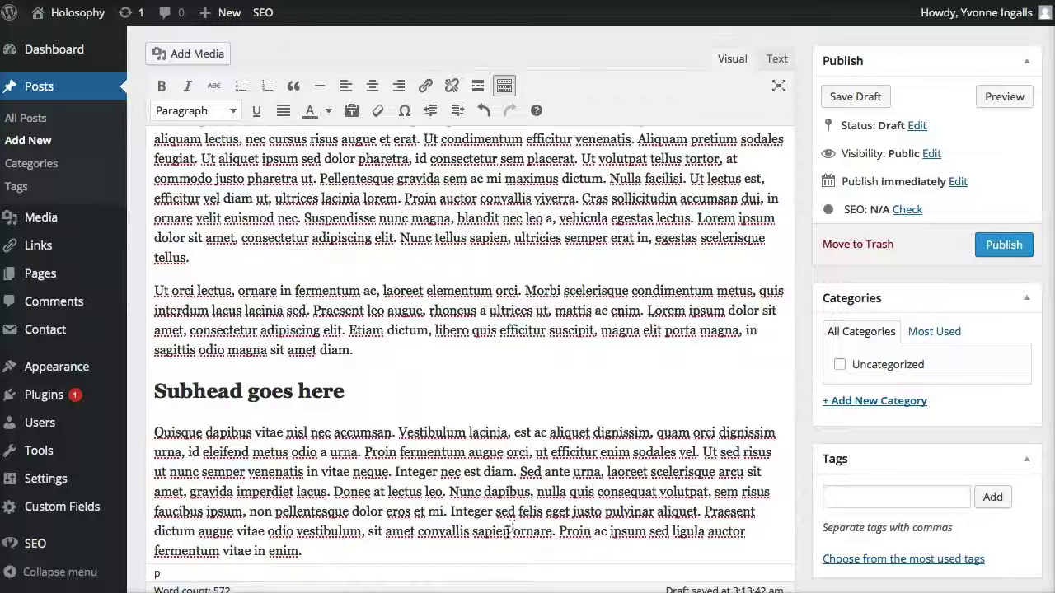
{"action": "scroll", "coordinate": [284, 281], "scroll_direction": "down", "scroll_amount": 5}
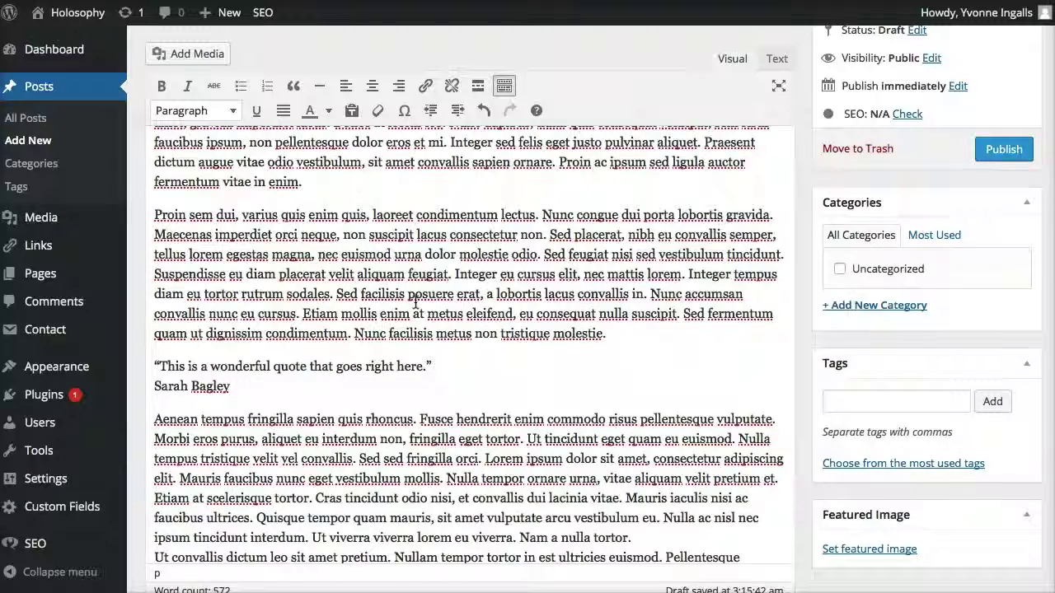
{"action": "scroll", "coordinate": [415, 304], "scroll_direction": "up", "scroll_amount": 3}
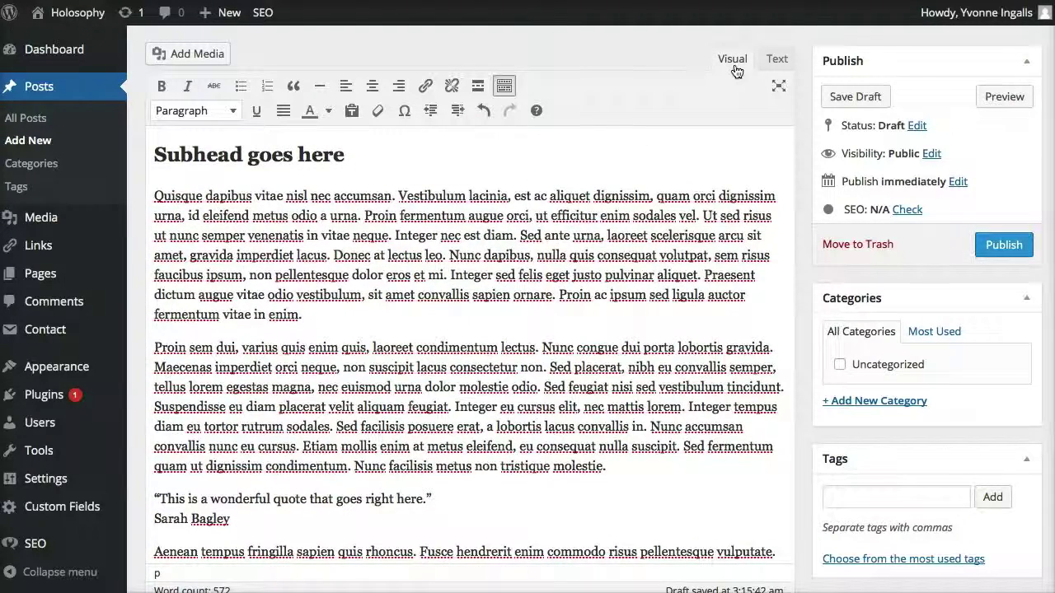
{"action": "double_click", "coordinate": [387, 348]}
{"action": "left_click_drag", "start_coordinate": [385, 347], "coordinate": [509, 350]}
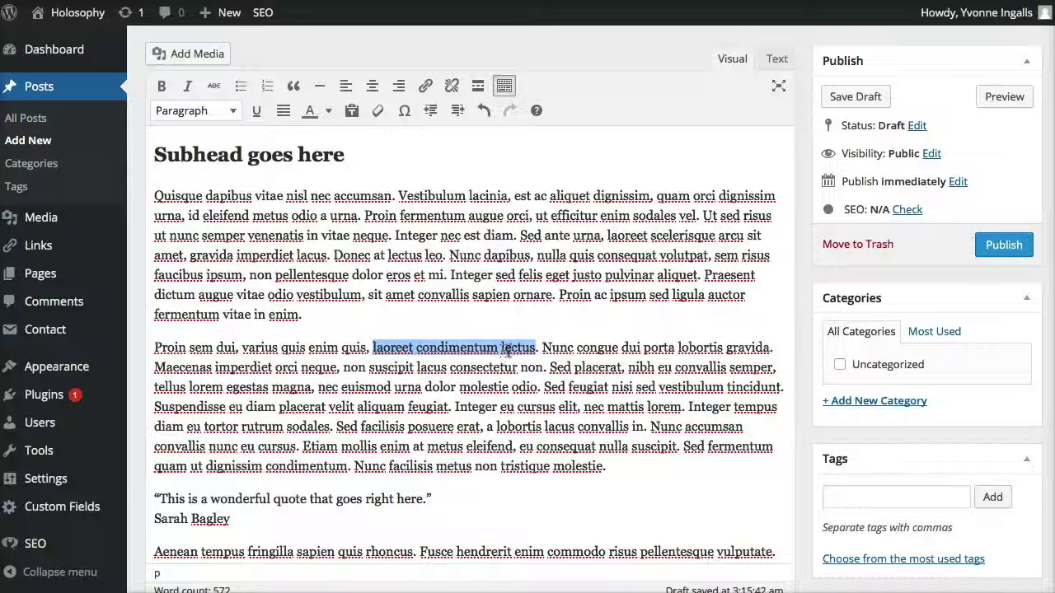
{"action": "left_click", "coordinate": [189, 87]}
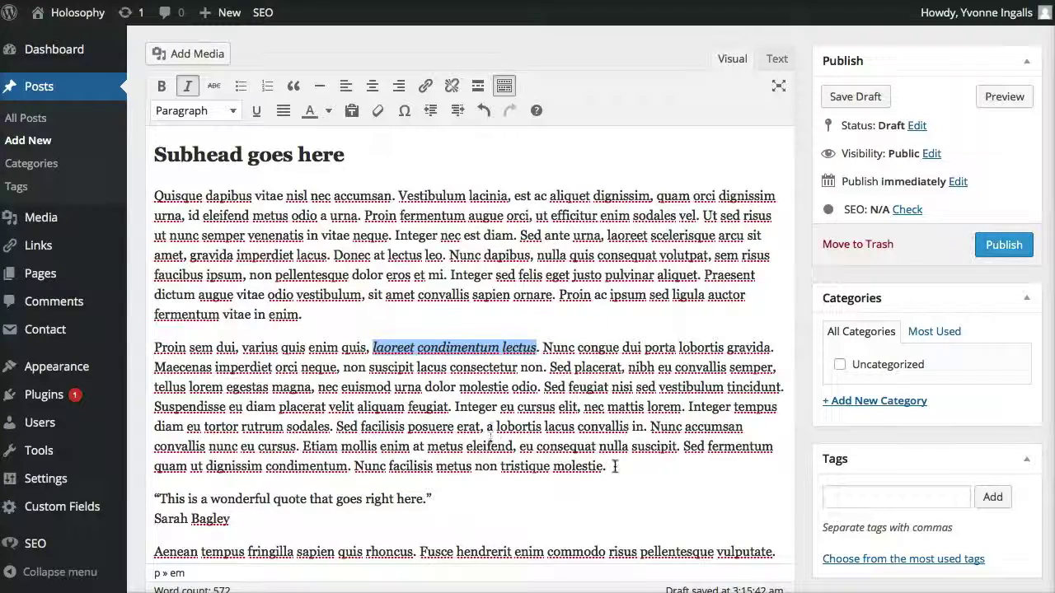
{"action": "left_click", "coordinate": [304, 315]}
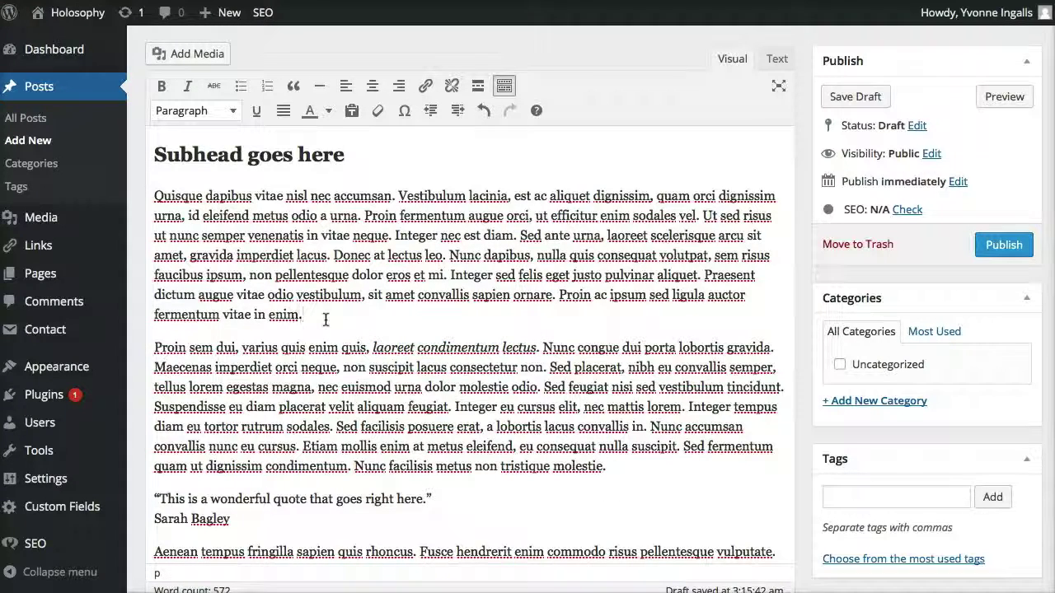
Step: Add a 'Bullet point 2' line under Bullet point 1 and make both lines a bulleted list
{"action": "key", "text": "Return"}
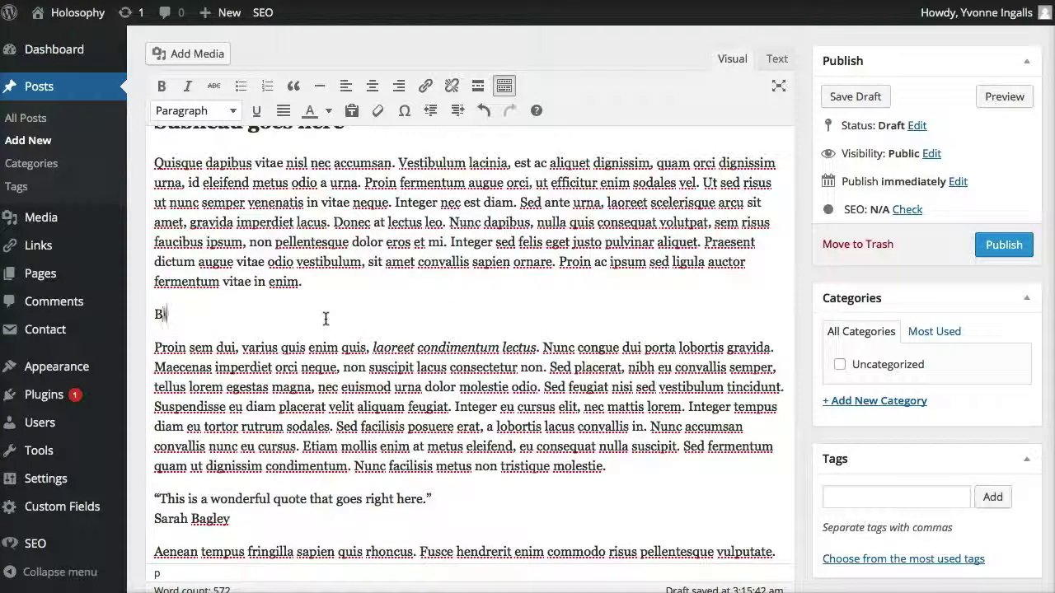
{"action": "type", "text": "Bullet point 1"}
{"action": "key", "text": "Return"}
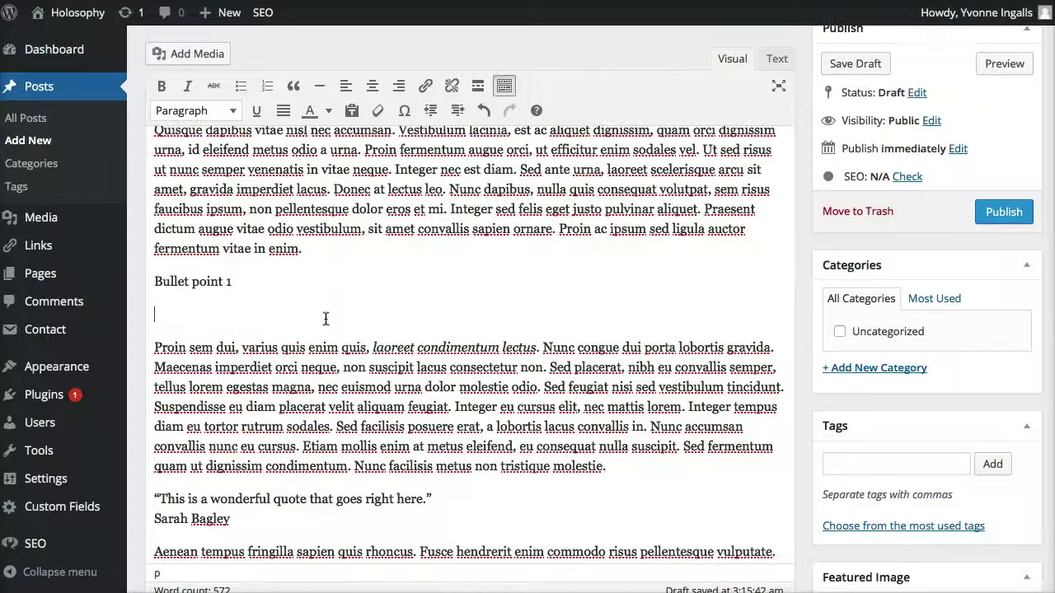
{"action": "key", "text": "BackSpace"}
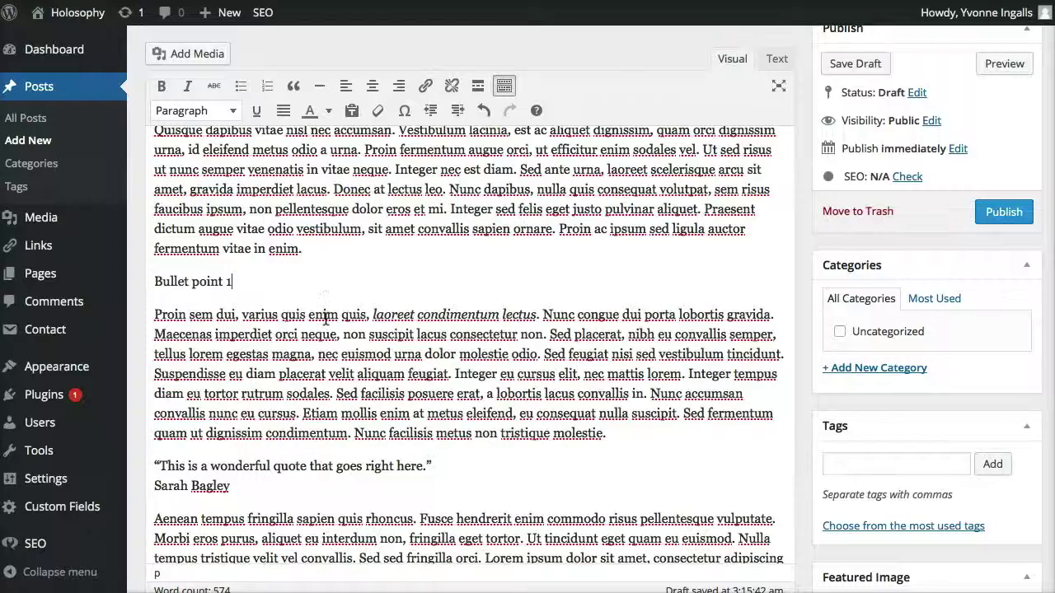
{"action": "key", "text": "shift+Return"}
{"action": "type", "text": "Bullet"}
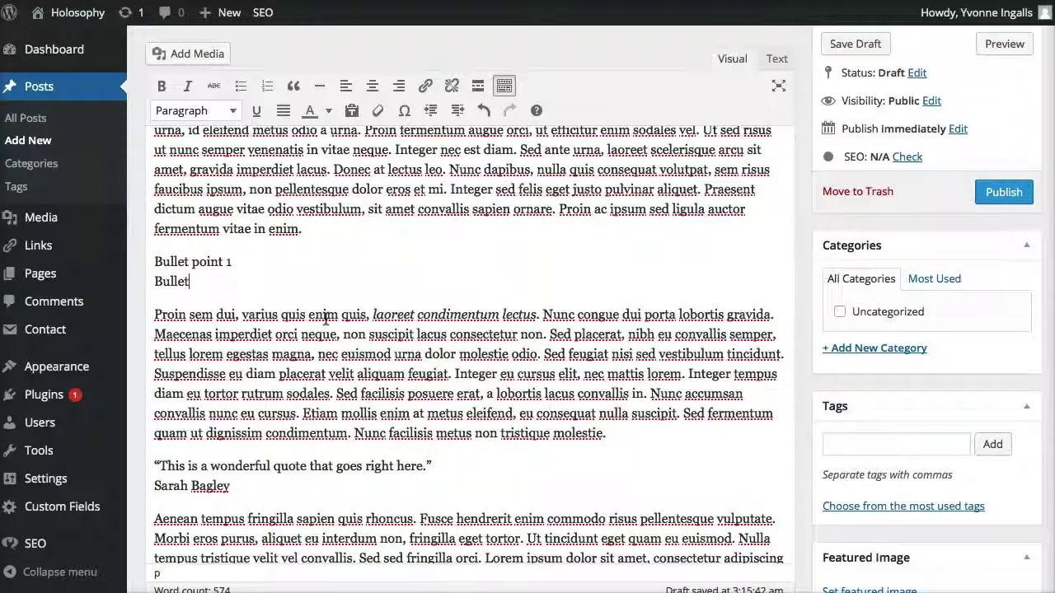
{"action": "type", "text": " point 2"}
{"action": "key", "text": "shift+Return"}
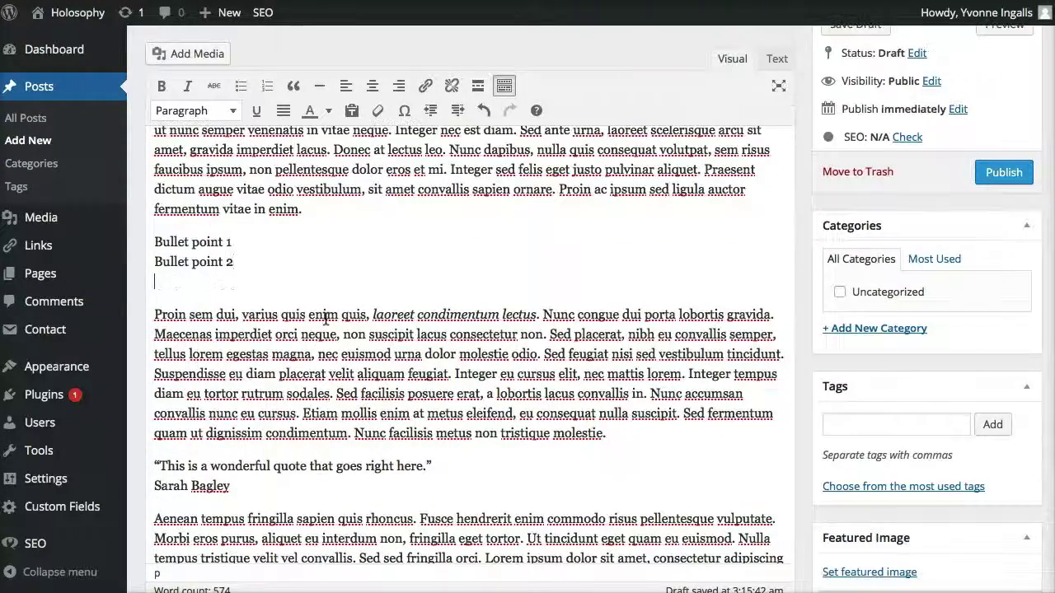
{"action": "left_click_drag", "start_coordinate": [235, 262], "coordinate": [142, 239]}
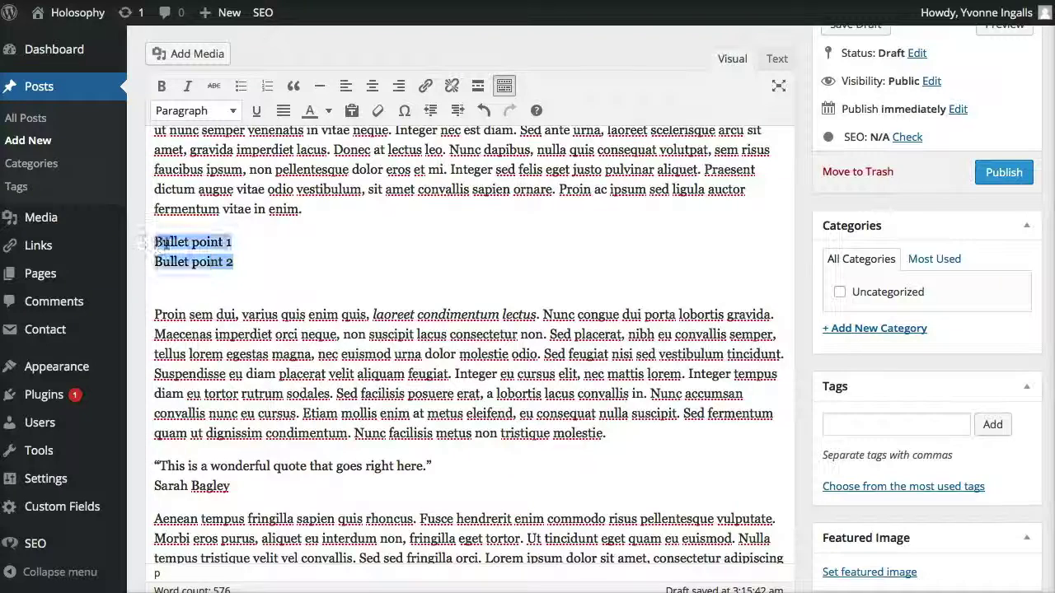
{"action": "left_click", "coordinate": [240, 86]}
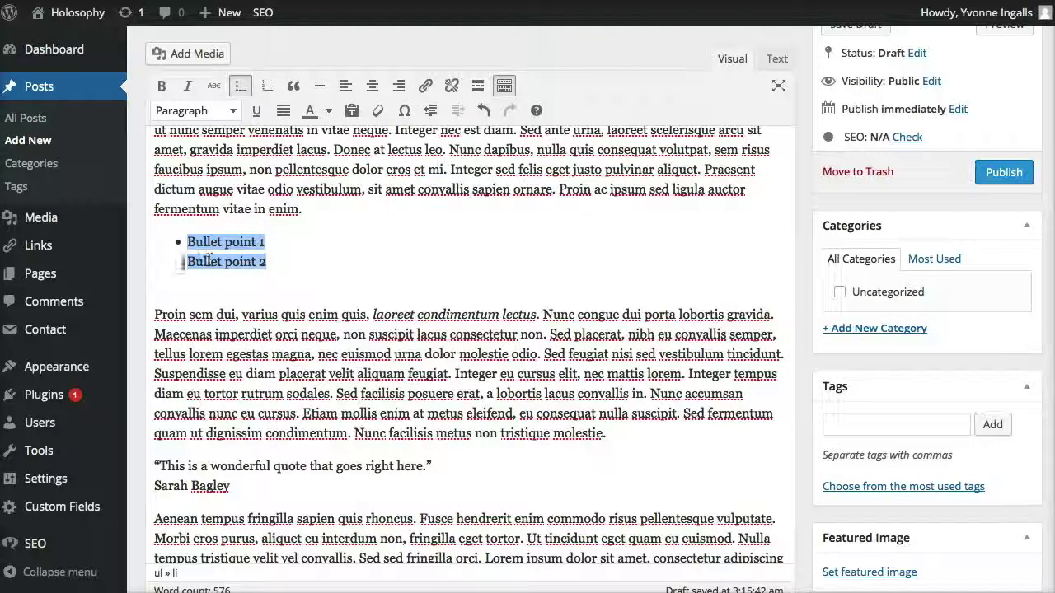
Step: Separate the two bullet items, add 'Bullet point 3' as a third item, and select all three
{"action": "left_click", "coordinate": [186, 262]}
{"action": "key", "text": "BackSpace"}
{"action": "key", "text": "Return"}
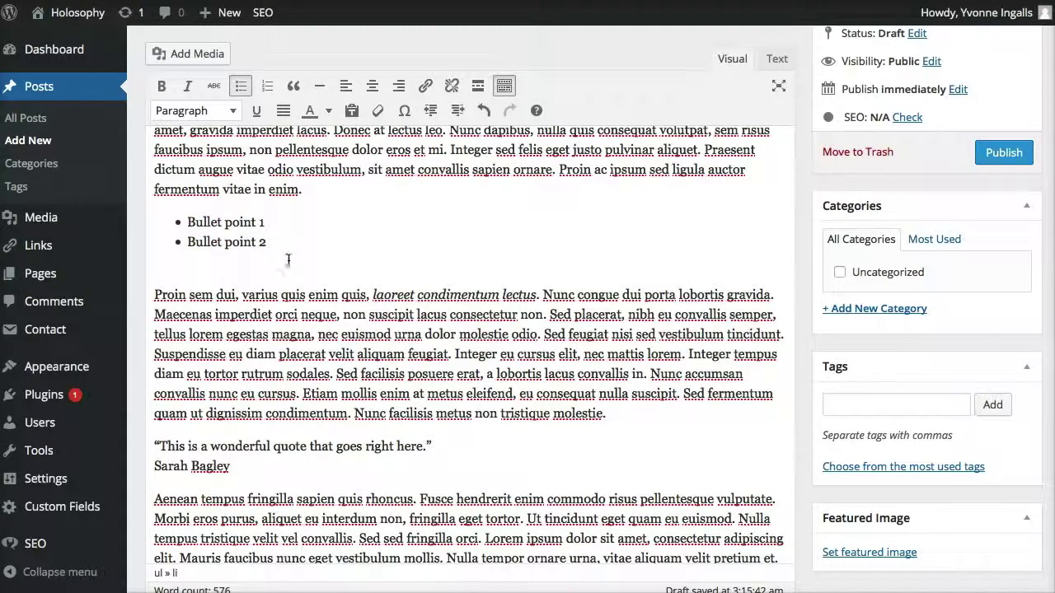
{"action": "key", "text": "Return"}
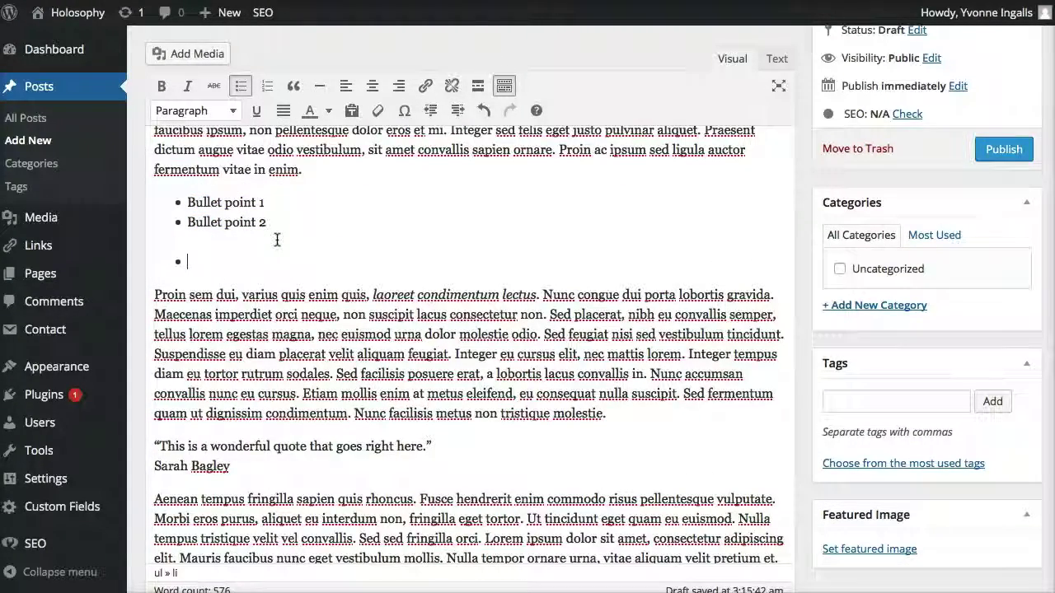
{"action": "key", "text": "BackSpace"}
{"action": "key", "text": "BackSpace"}
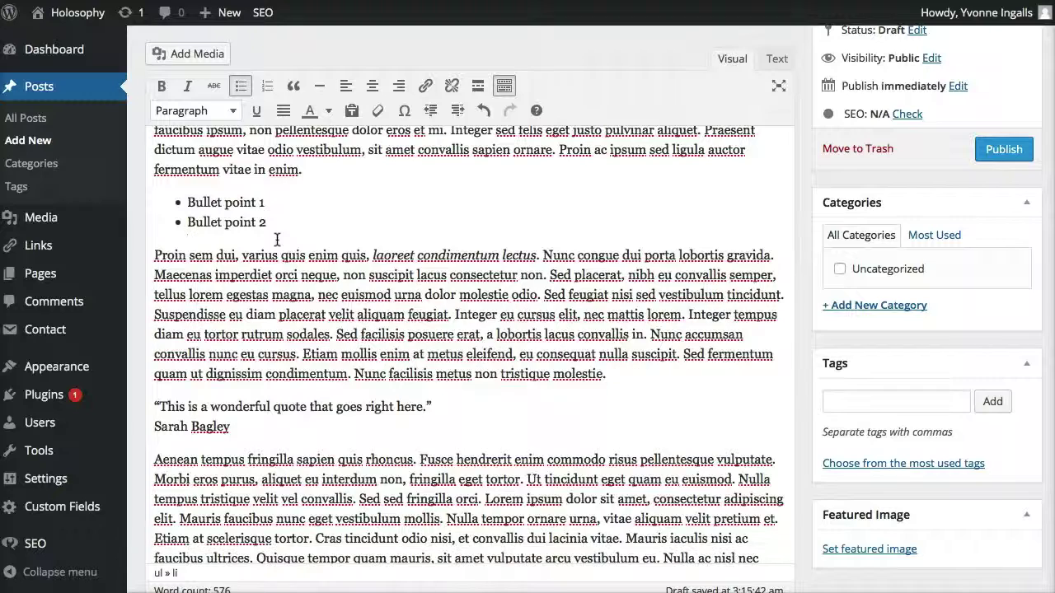
{"action": "key", "text": "Return"}
{"action": "type", "text": "B"}
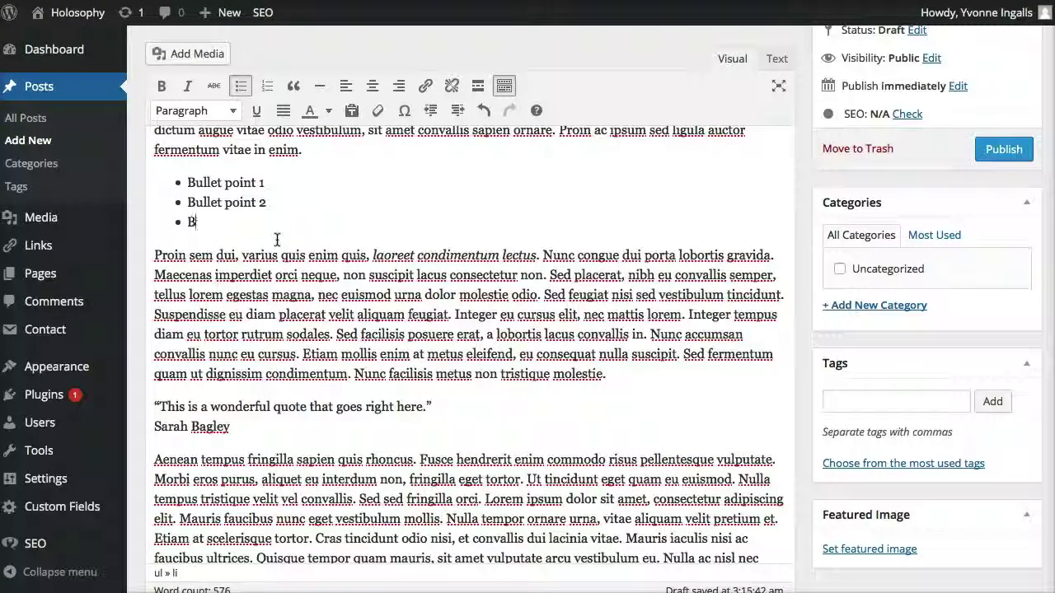
{"action": "type", "text": "ullet point "}
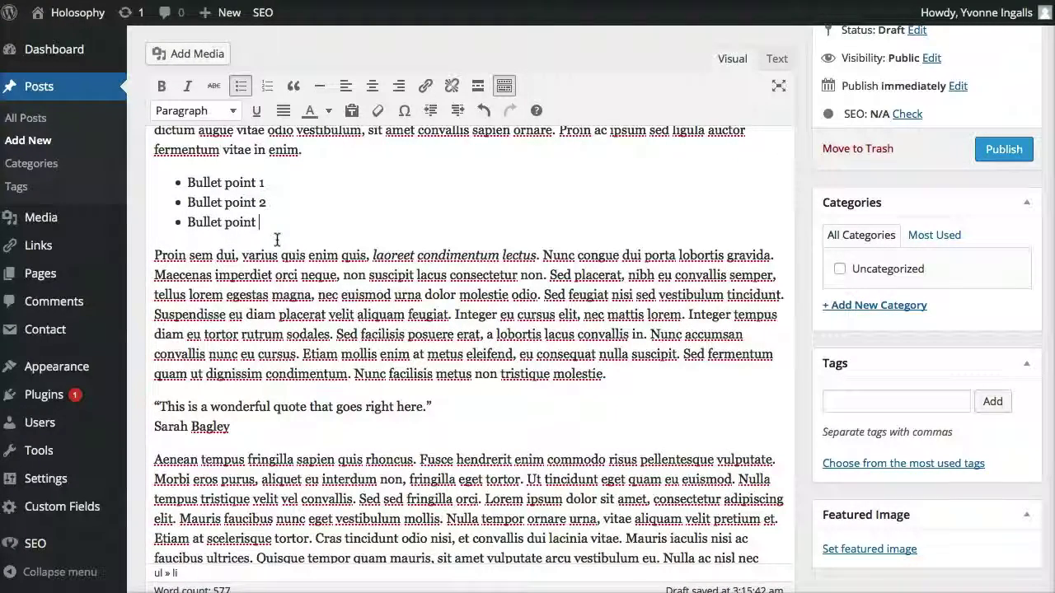
{"action": "type", "text": "3"}
{"action": "scroll", "coordinate": [365, 237], "scroll_direction": "up", "scroll_amount": 1}
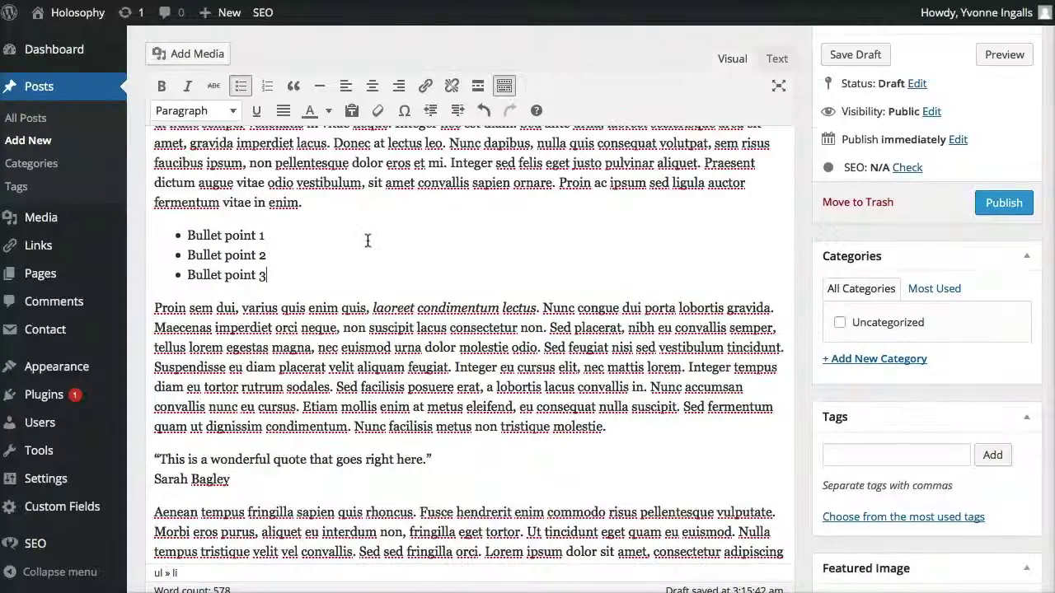
{"action": "left_click_drag", "start_coordinate": [272, 275], "coordinate": [183, 225]}
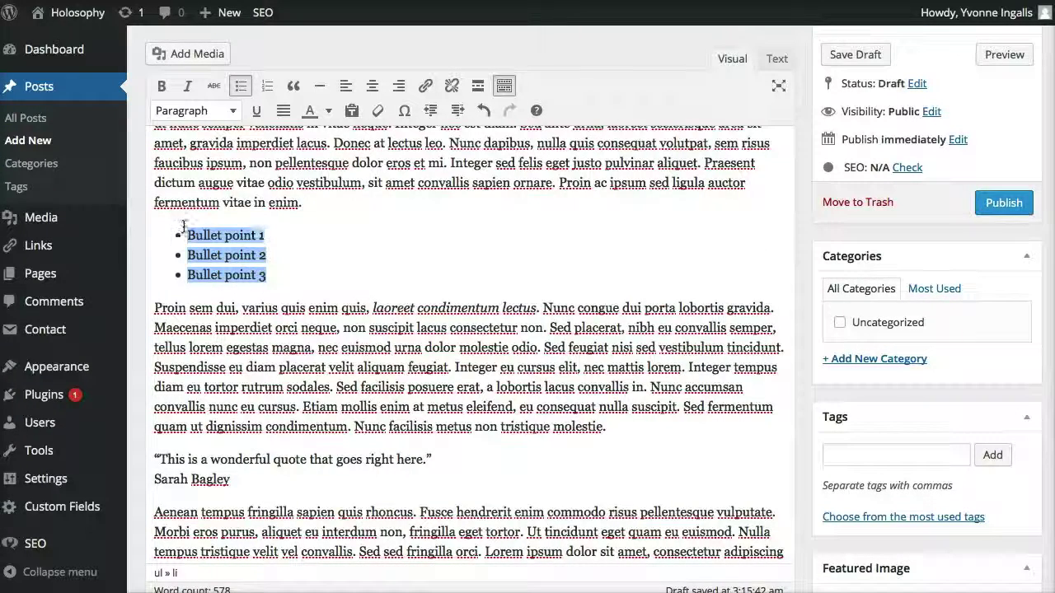
{"action": "left_click", "coordinate": [266, 87]}
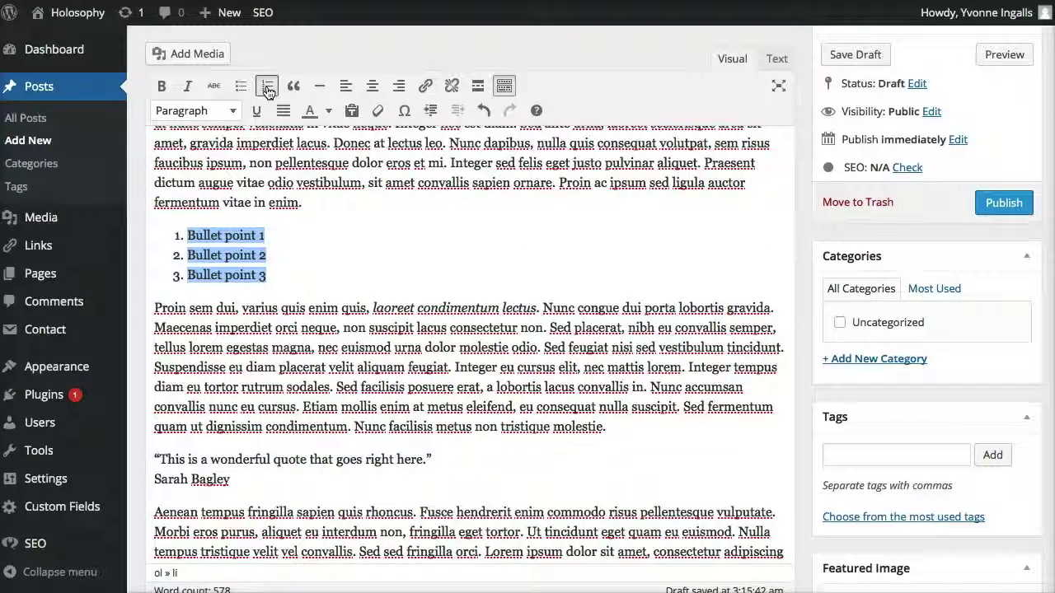
{"action": "left_click", "coordinate": [241, 85]}
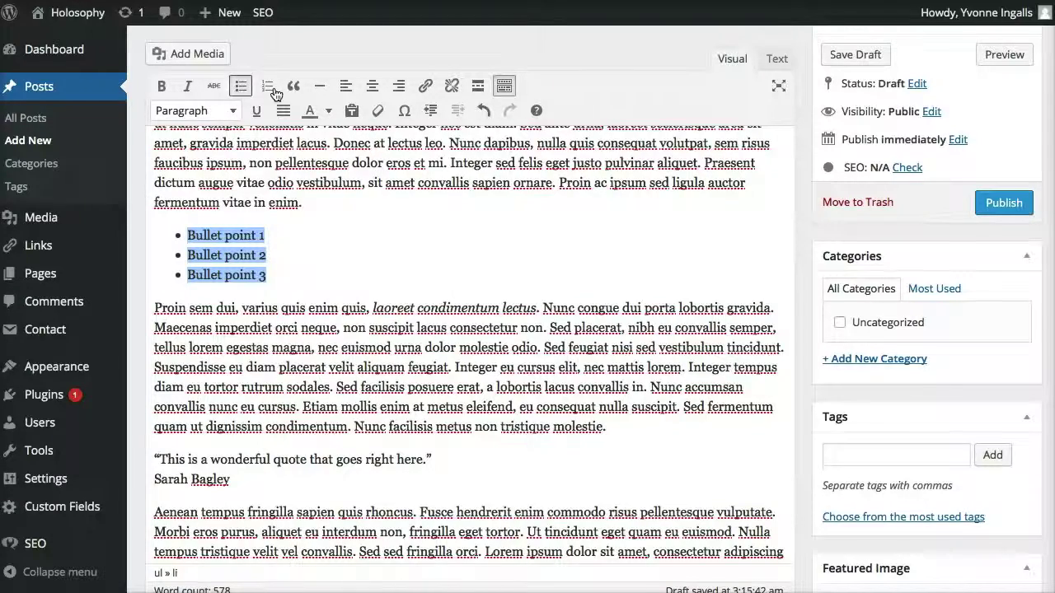
{"action": "left_click", "coordinate": [437, 295]}
{"action": "scroll", "coordinate": [433, 286], "scroll_direction": "down", "scroll_amount": 4}
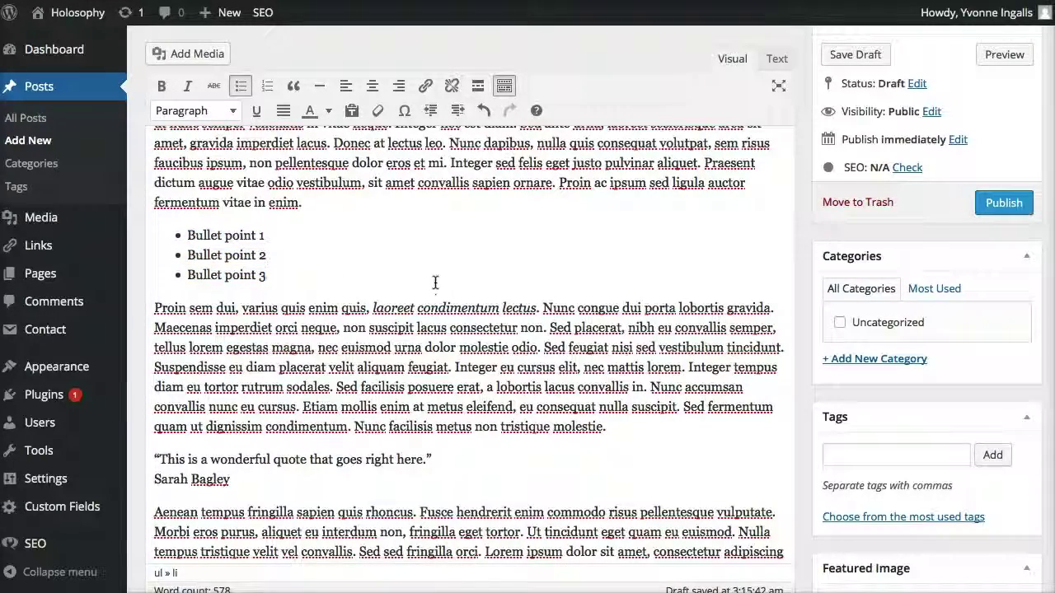
{"action": "scroll", "coordinate": [429, 278], "scroll_direction": "down", "scroll_amount": 1}
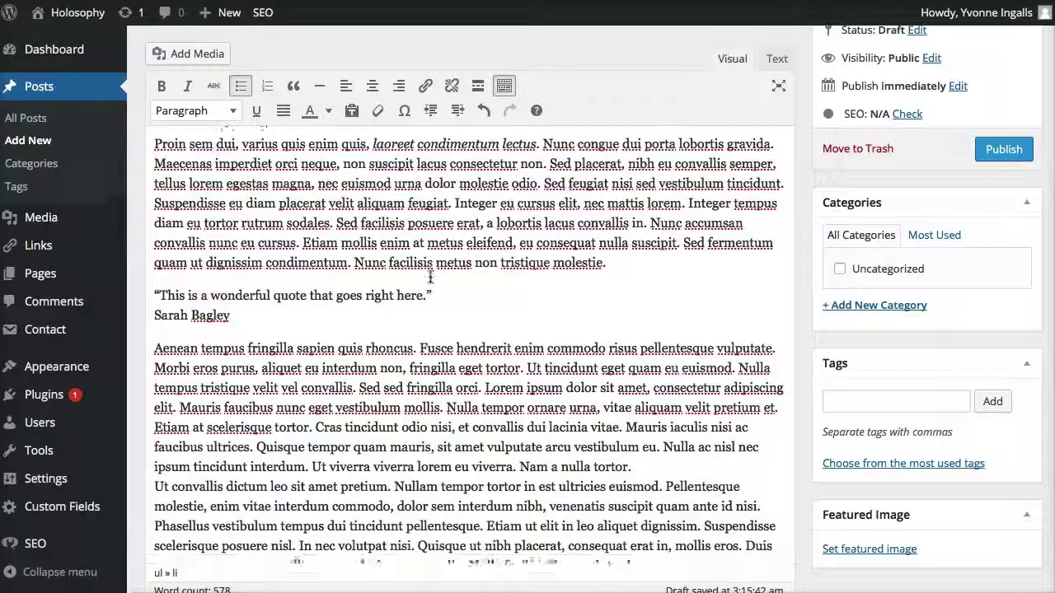
{"action": "left_click", "coordinate": [645, 461]}
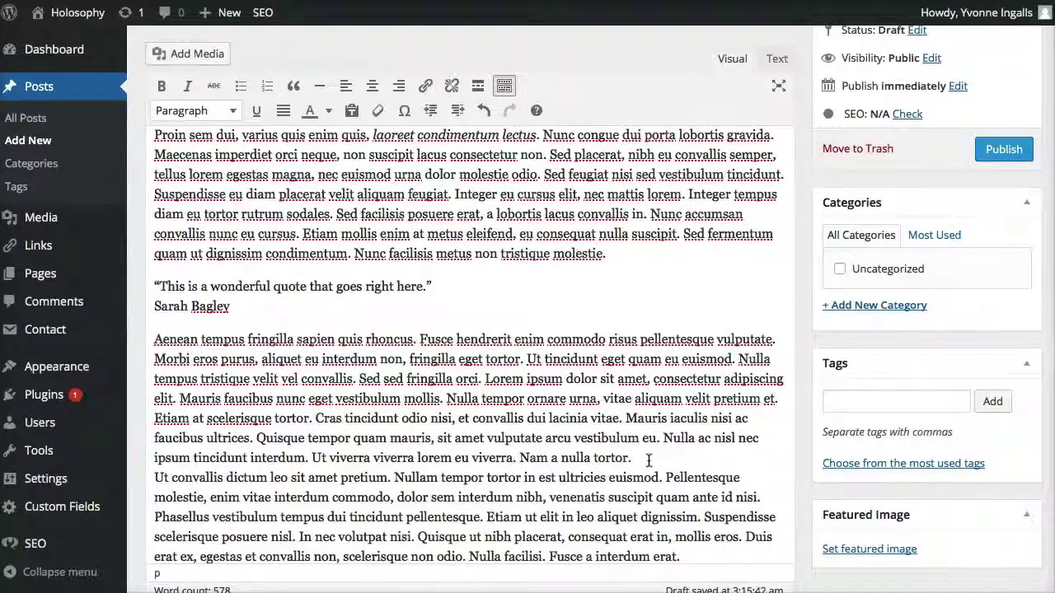
Step: Break 'Ut convallis…' into its own paragraph after 'Nam a nulla tortor.', then check the Yoast SEO box
{"action": "key", "text": "Return"}
{"action": "scroll", "coordinate": [642, 457], "scroll_direction": "down", "scroll_amount": 2}
{"action": "scroll", "coordinate": [482, 417], "scroll_direction": "down", "scroll_amount": 1}
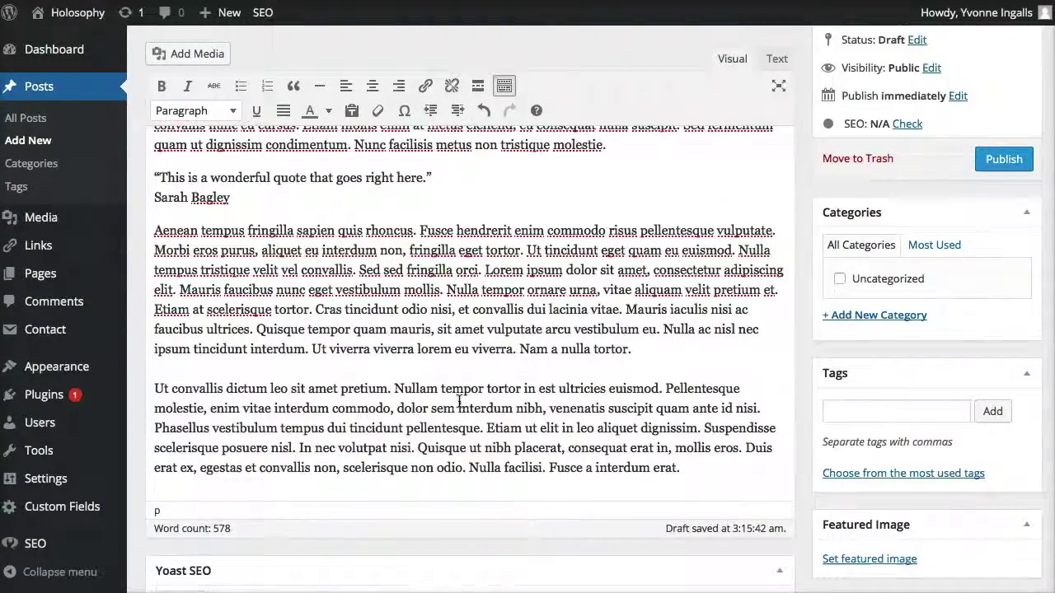
{"action": "scroll", "coordinate": [462, 403], "scroll_direction": "up", "scroll_amount": 3}
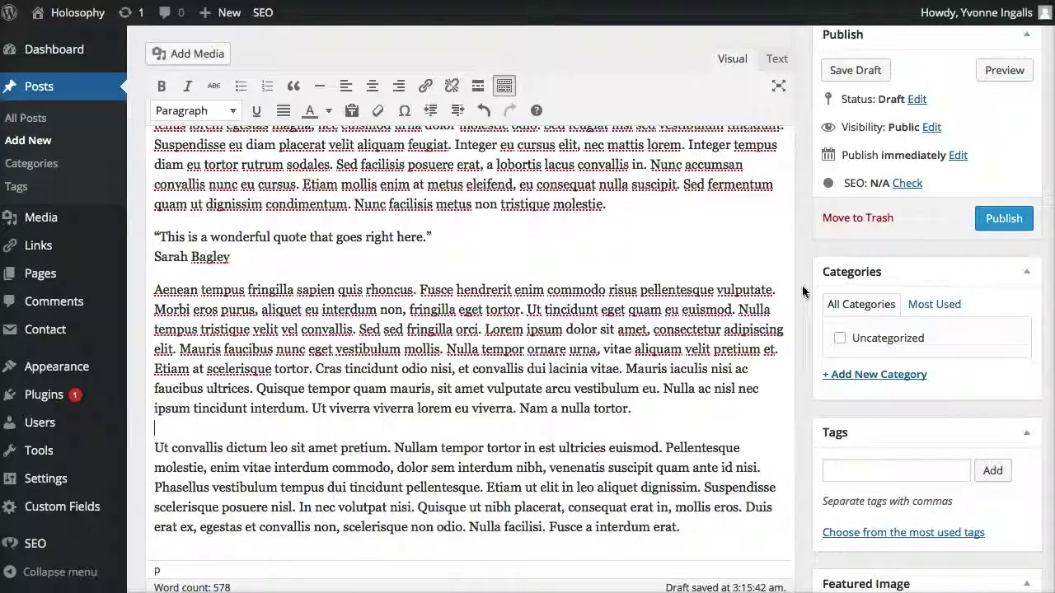
{"action": "scroll", "coordinate": [803, 293], "scroll_direction": "down", "scroll_amount": 1}
{"action": "scroll", "coordinate": [804, 293], "scroll_direction": "down", "scroll_amount": 5}
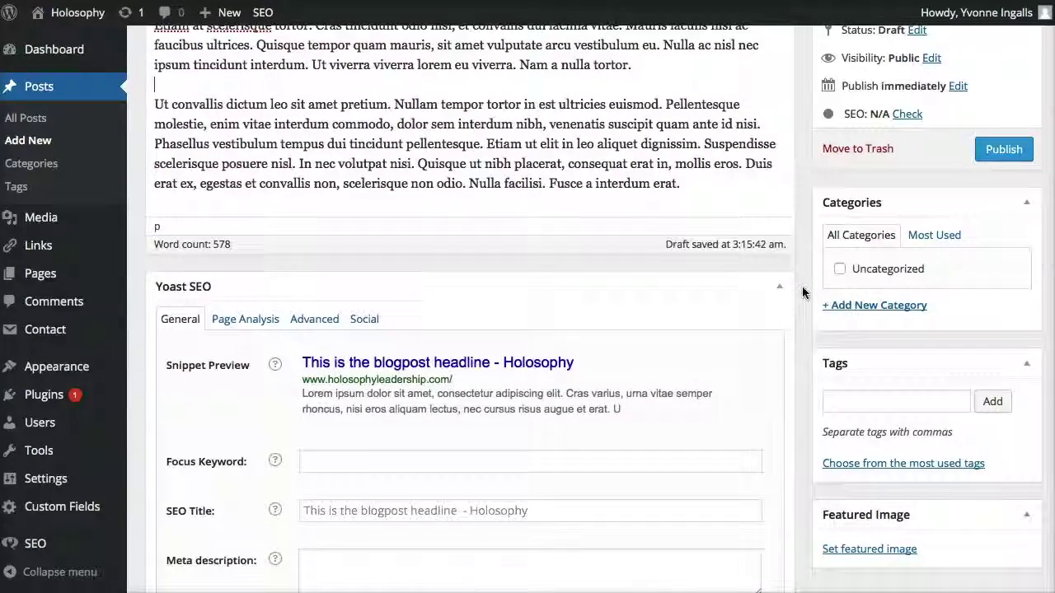
{"action": "scroll", "coordinate": [1010, 488], "scroll_direction": "down", "scroll_amount": 2}
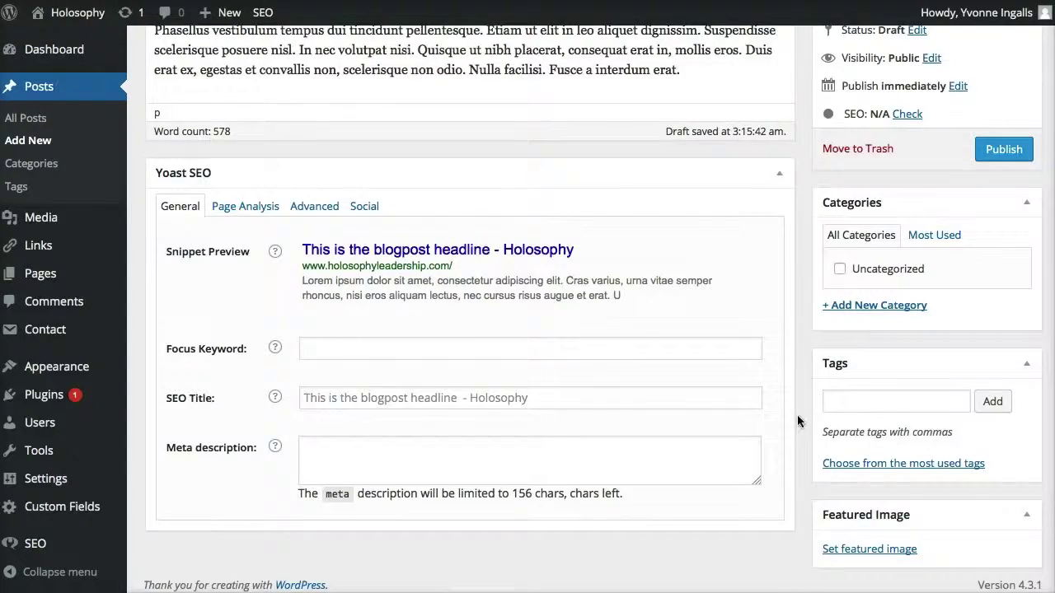
{"action": "scroll", "coordinate": [797, 414], "scroll_direction": "up", "scroll_amount": 6}
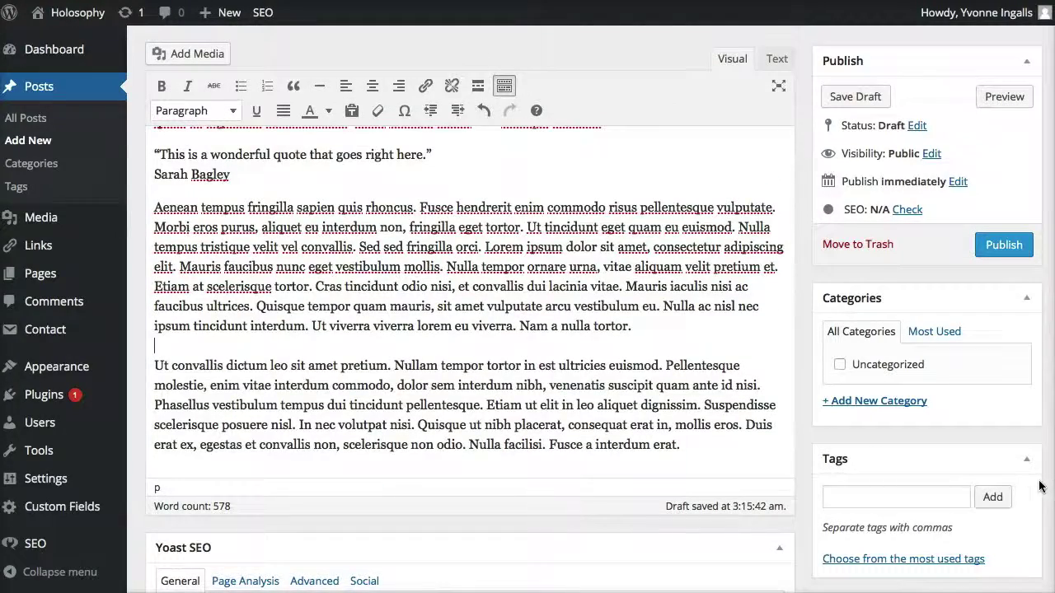
{"action": "scroll", "coordinate": [1030, 486], "scroll_direction": "down", "scroll_amount": 3}
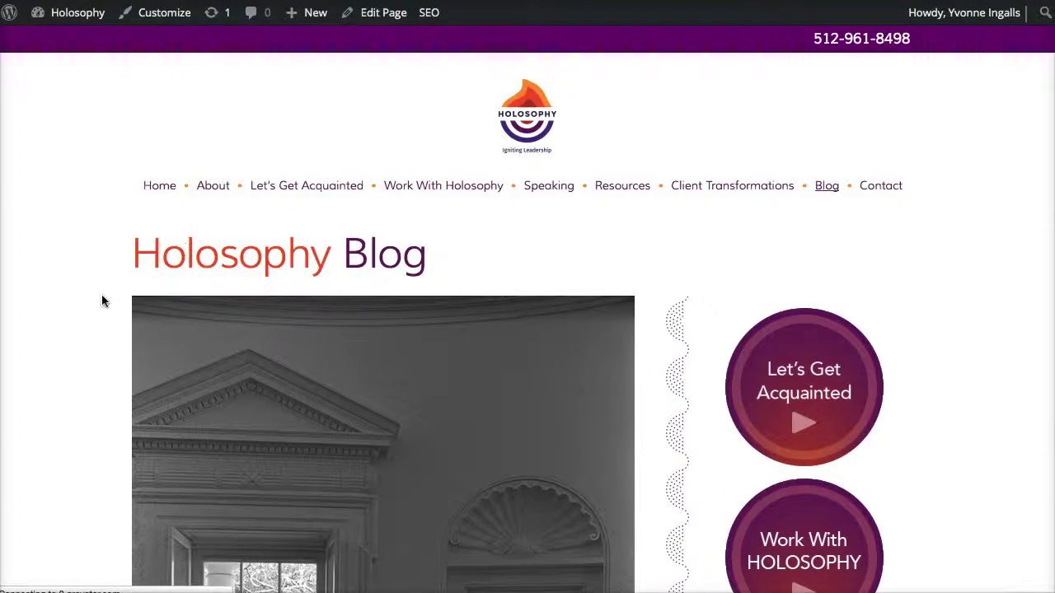
Step: Open 'The Excitement of Becoming' from the live Blog page and scroll through its opening
{"action": "scroll", "coordinate": [102, 301], "scroll_direction": "down", "scroll_amount": 5}
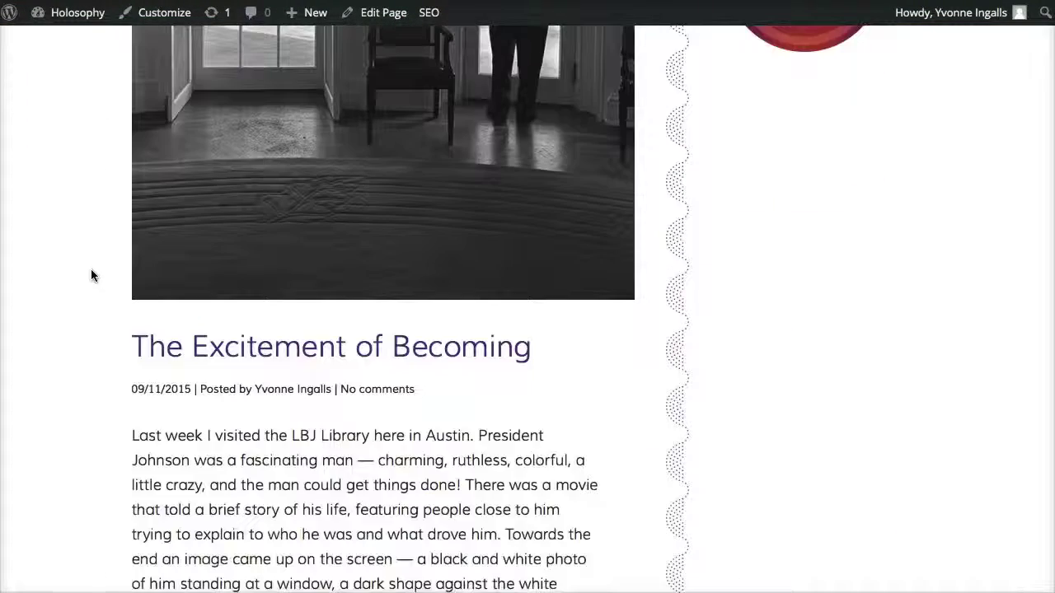
{"action": "left_click", "coordinate": [313, 349]}
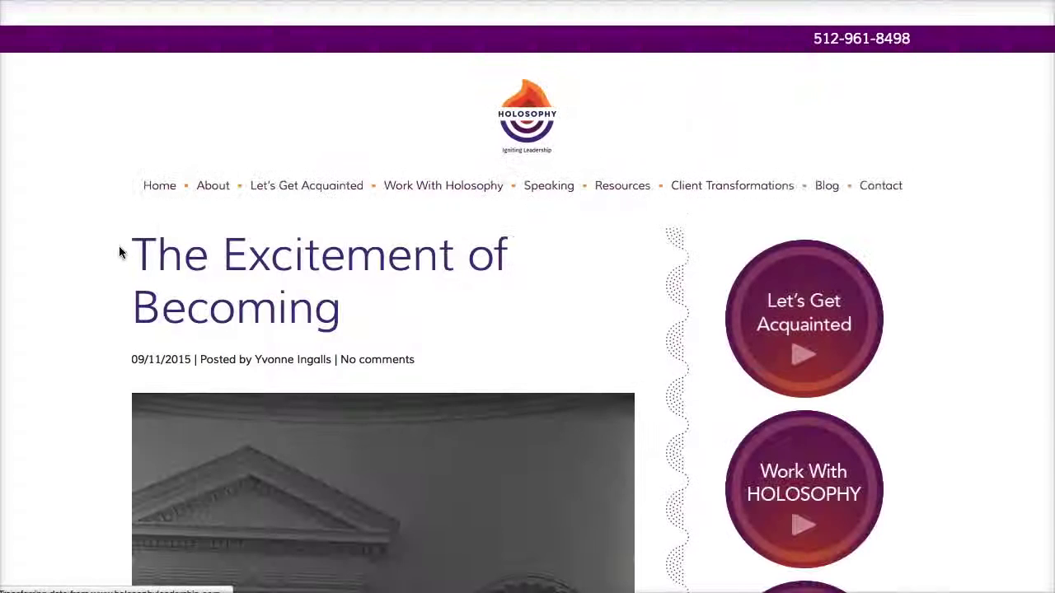
{"action": "scroll", "coordinate": [76, 251], "scroll_direction": "down", "scroll_amount": 4}
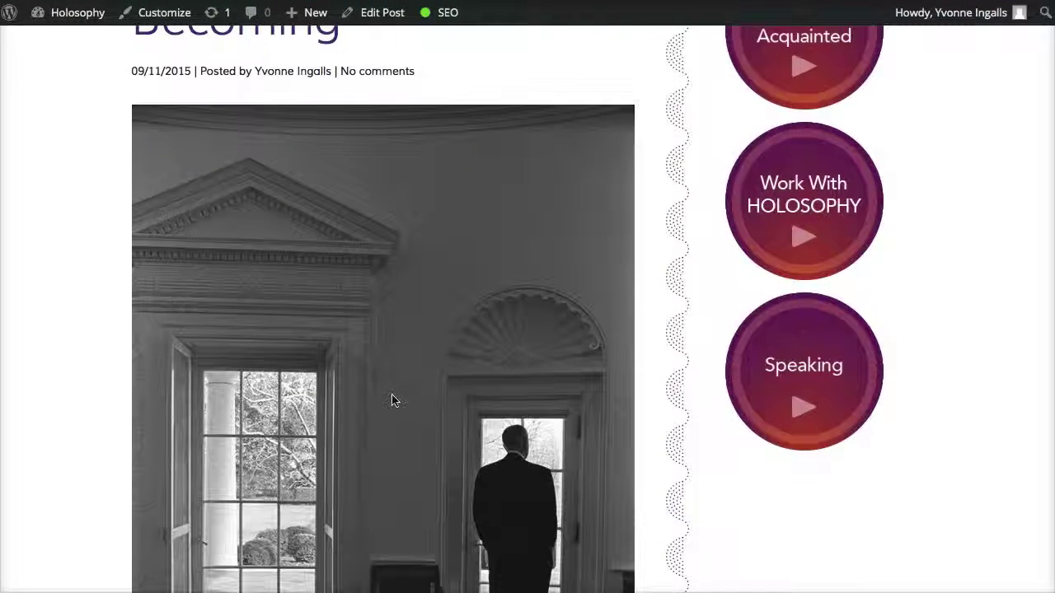
{"action": "scroll", "coordinate": [392, 400], "scroll_direction": "down", "scroll_amount": 5}
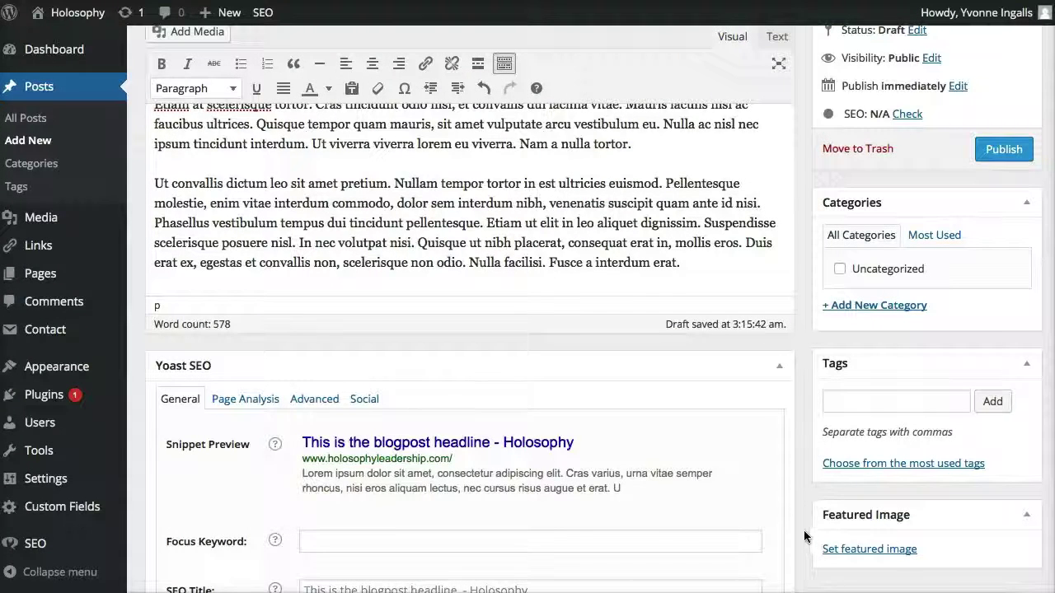
Step: Bring up Set featured image on its Upload Files tab and launch Select Files
{"action": "scroll", "coordinate": [795, 492], "scroll_direction": "down", "scroll_amount": 1}
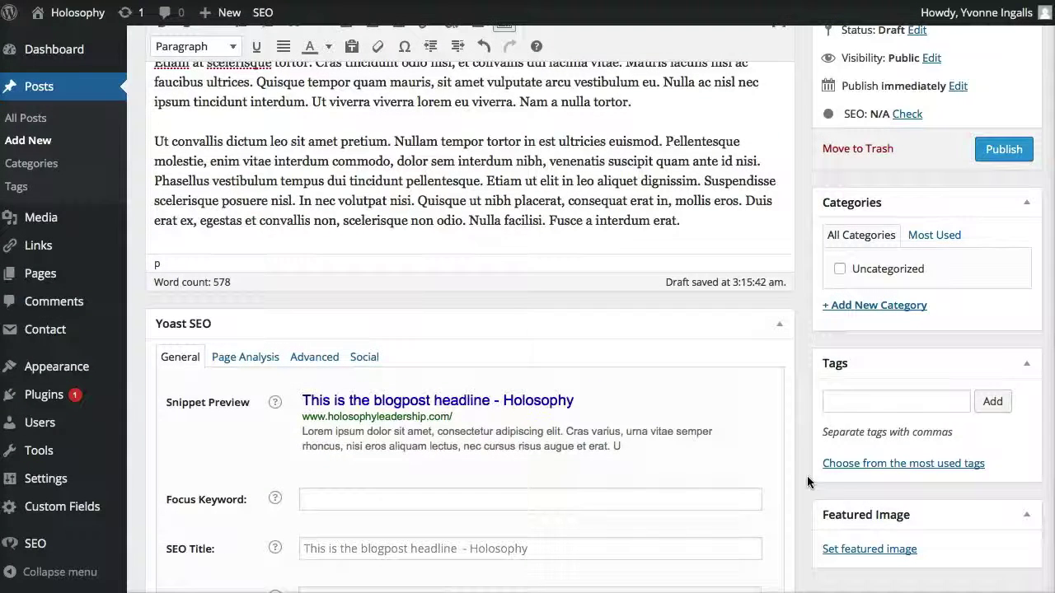
{"action": "left_click", "coordinate": [868, 552]}
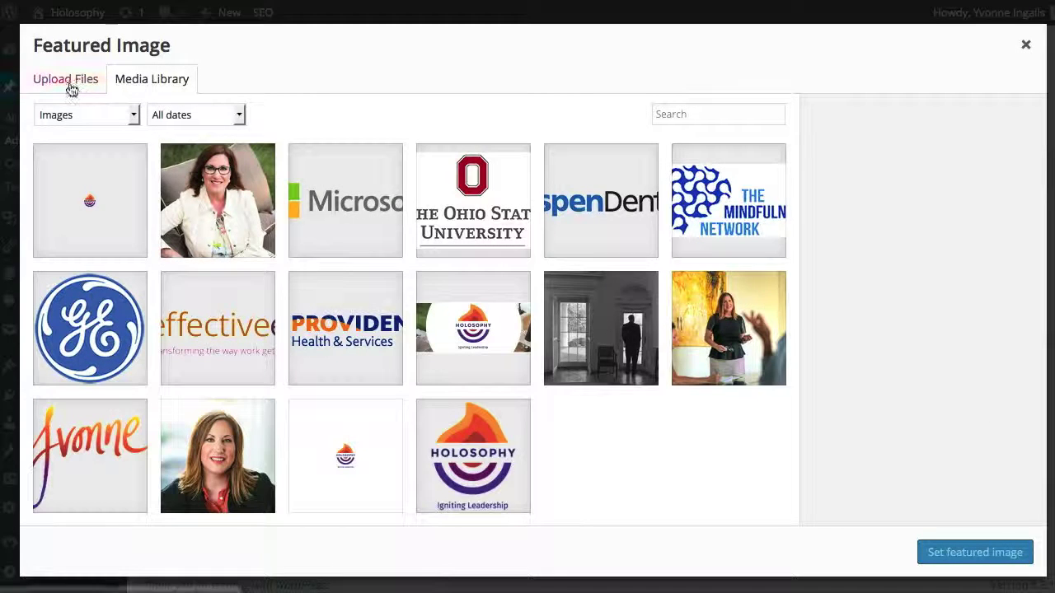
{"action": "left_click", "coordinate": [65, 83]}
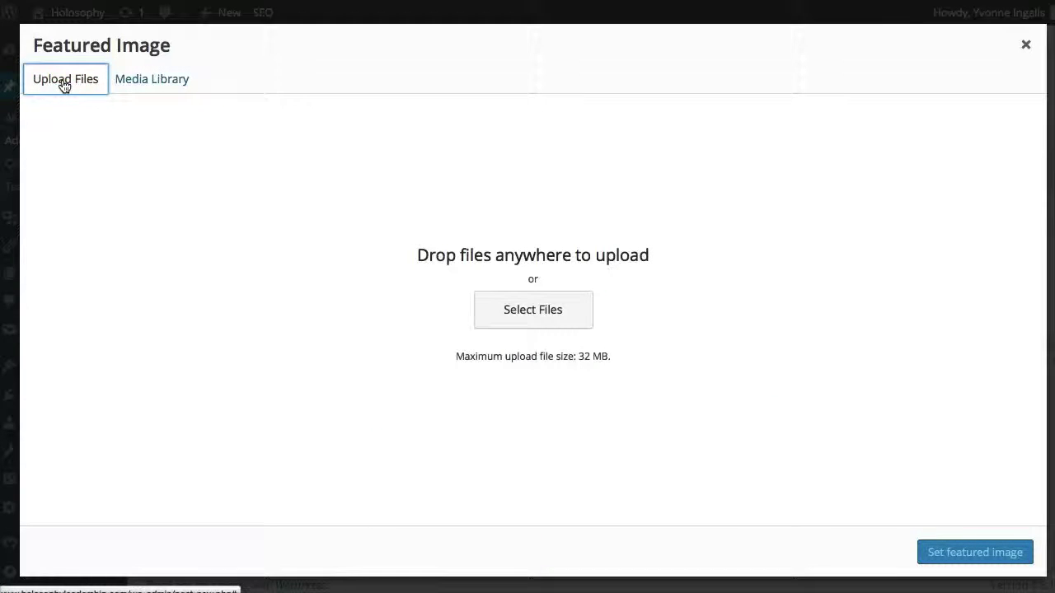
{"action": "left_click", "coordinate": [519, 319]}
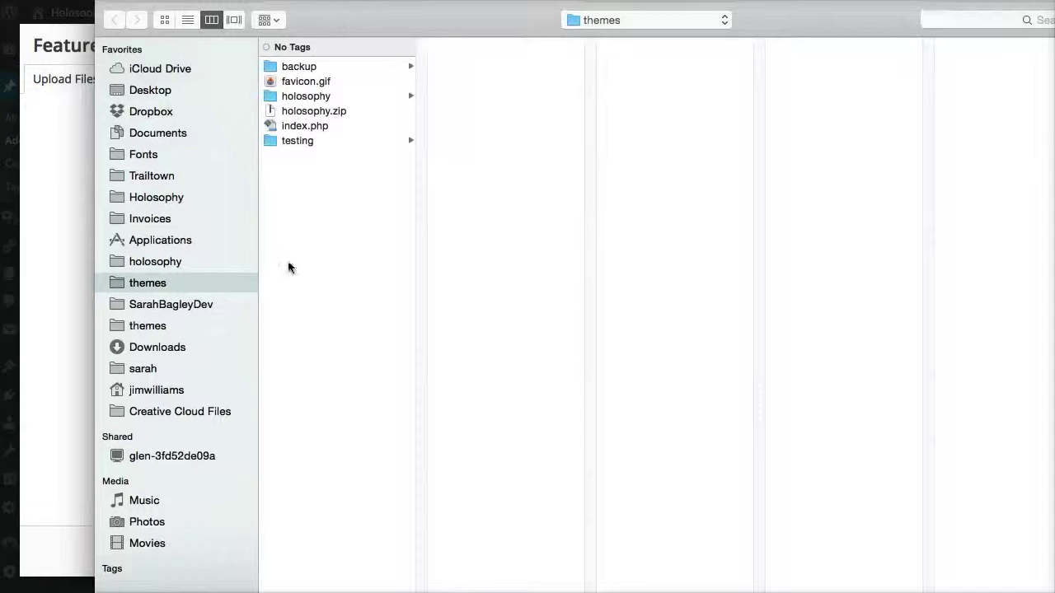
Step: Upload 'Screen Shot 2015-10-08 at 11.04.05 AM' from the Desktop folder
{"action": "left_click", "coordinate": [151, 93]}
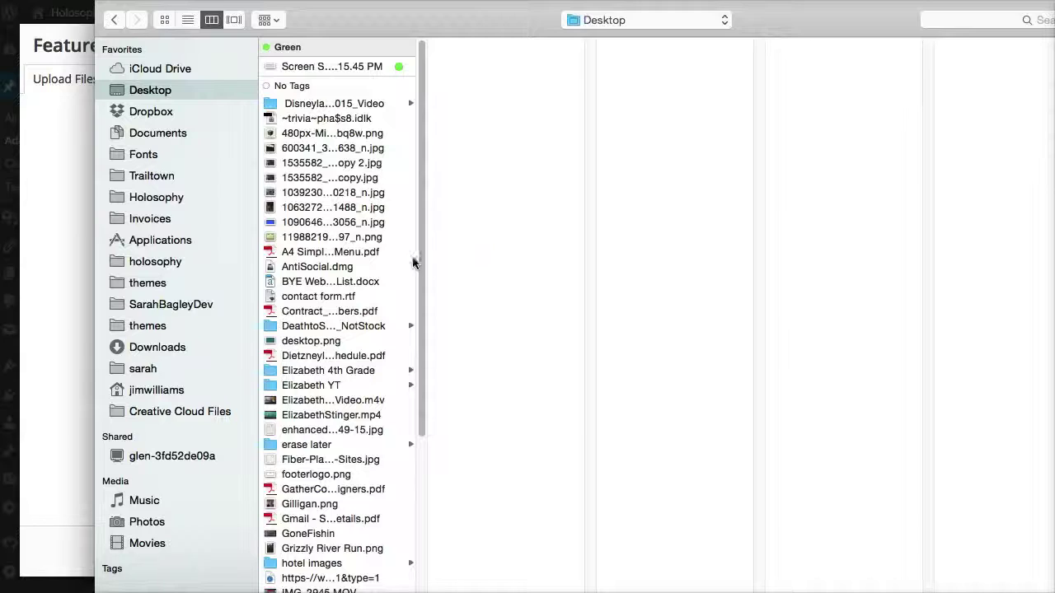
{"action": "scroll", "coordinate": [327, 390], "scroll_direction": "down", "scroll_amount": 3}
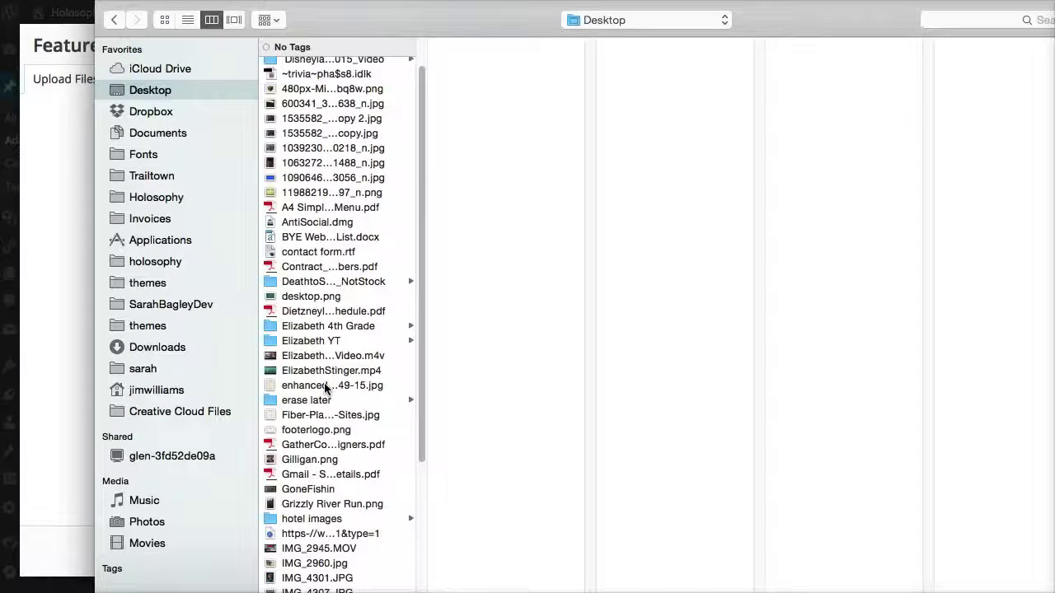
{"action": "scroll", "coordinate": [371, 449], "scroll_direction": "down", "scroll_amount": 5}
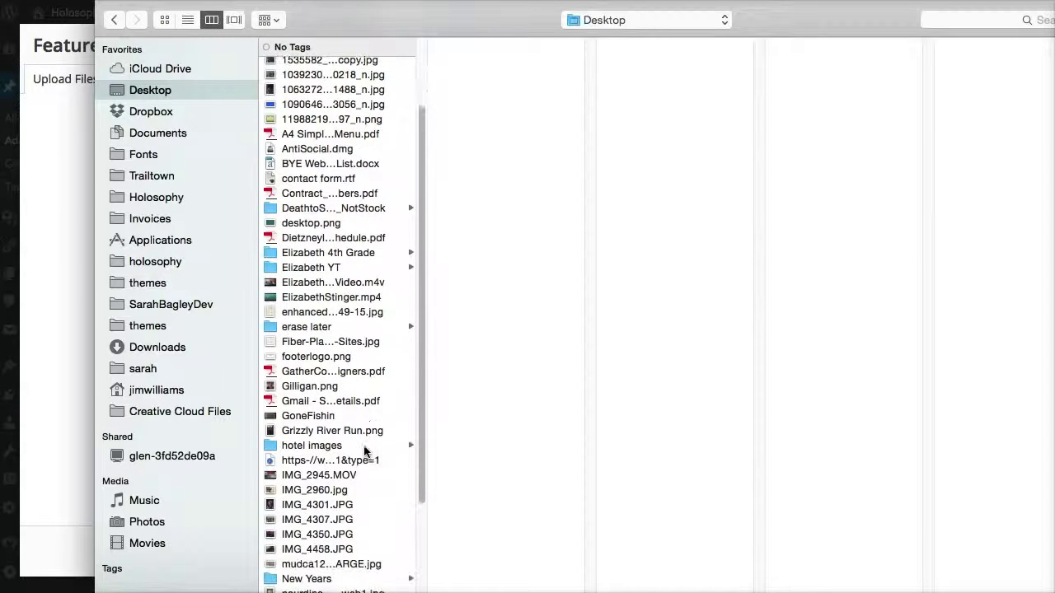
{"action": "scroll", "coordinate": [366, 451], "scroll_direction": "down", "scroll_amount": 12}
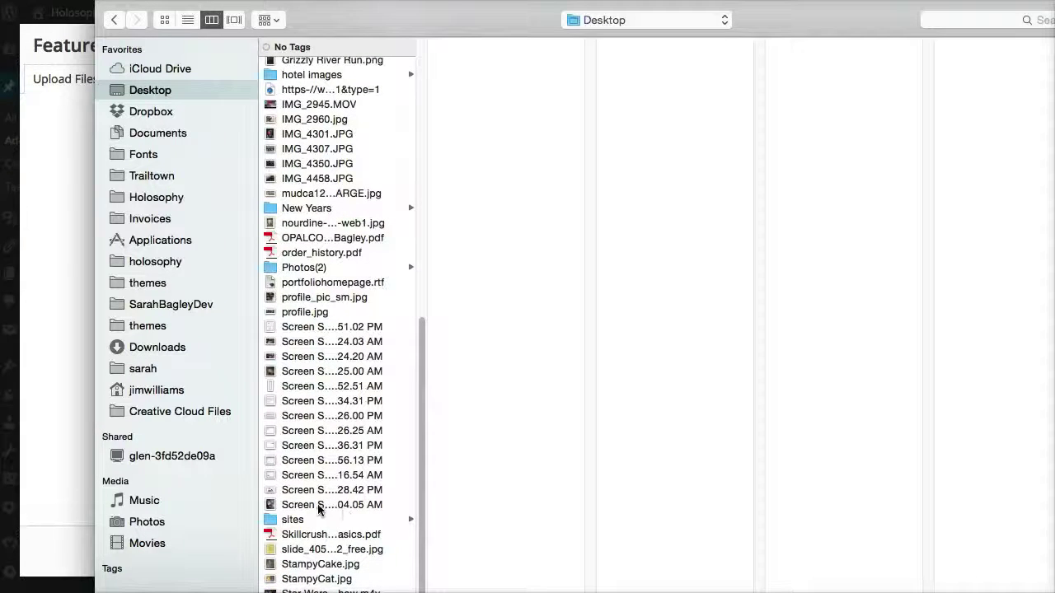
{"action": "left_click", "coordinate": [322, 504]}
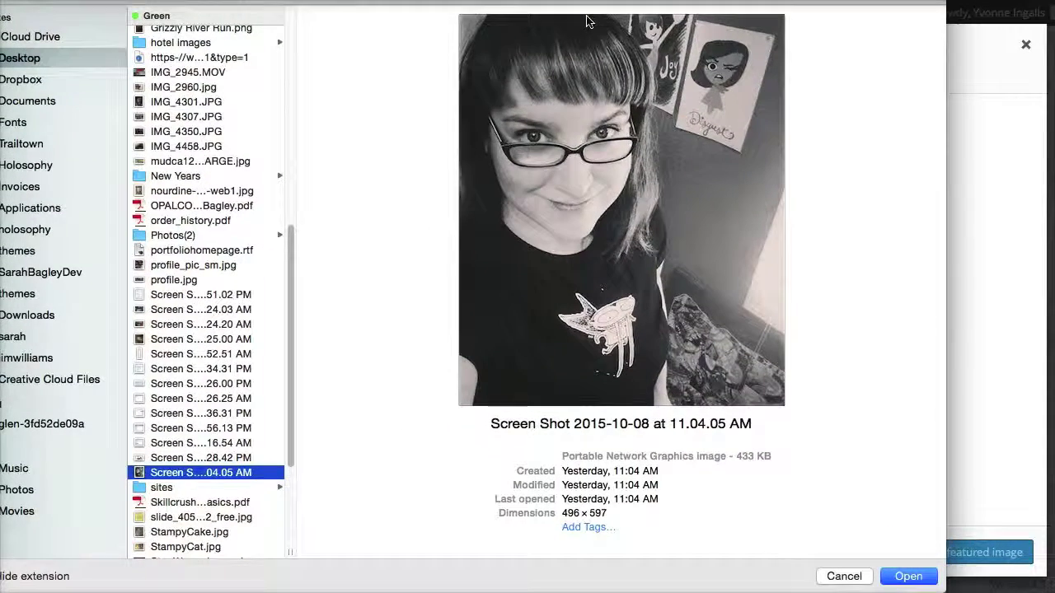
{"action": "left_click", "coordinate": [909, 577]}
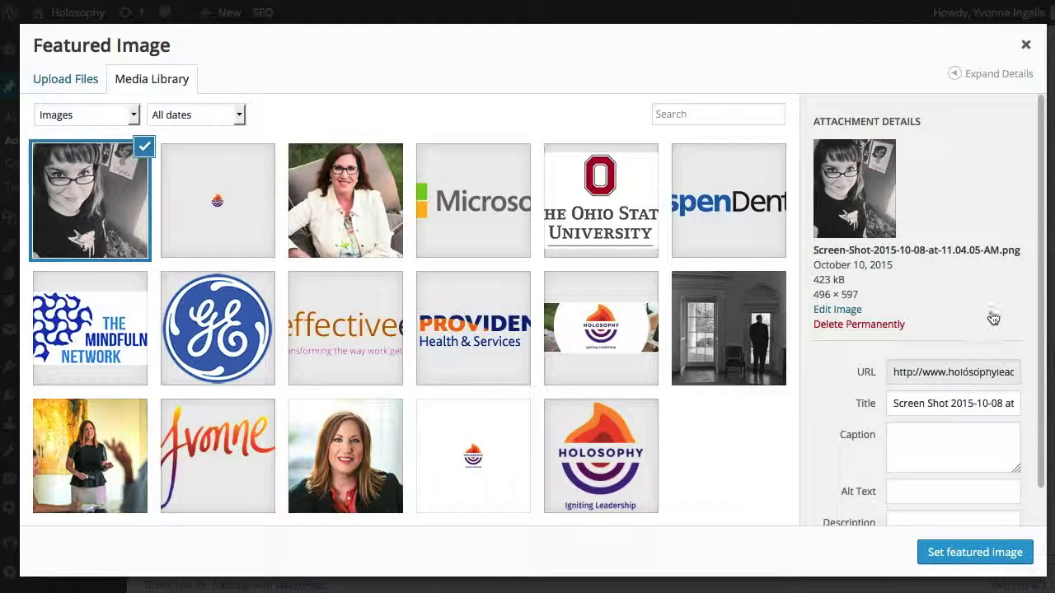
Step: Retitle the image as the author's name followed by 'Holosophy Executive Speaking'
{"action": "scroll", "coordinate": [815, 384], "scroll_direction": "down", "scroll_amount": 1}
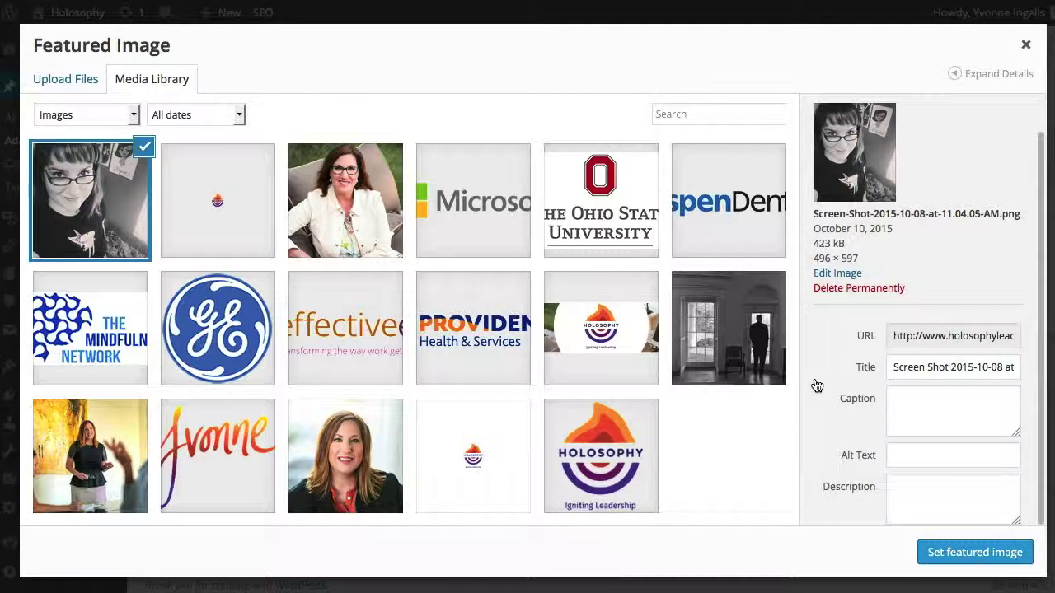
{"action": "triple_click", "coordinate": [978, 370]}
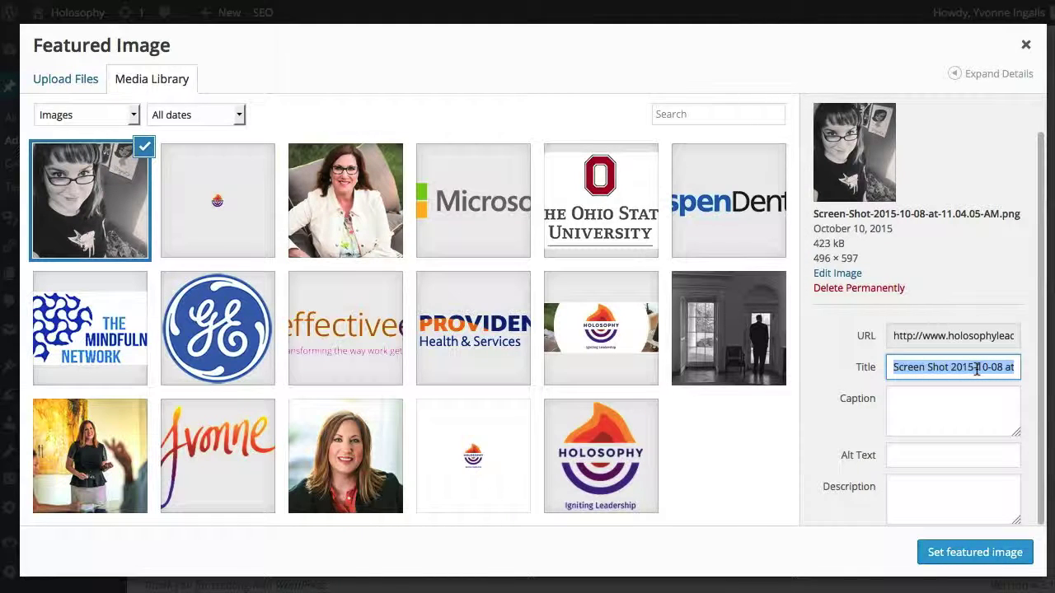
{"action": "type", "text": "Yvonne"}
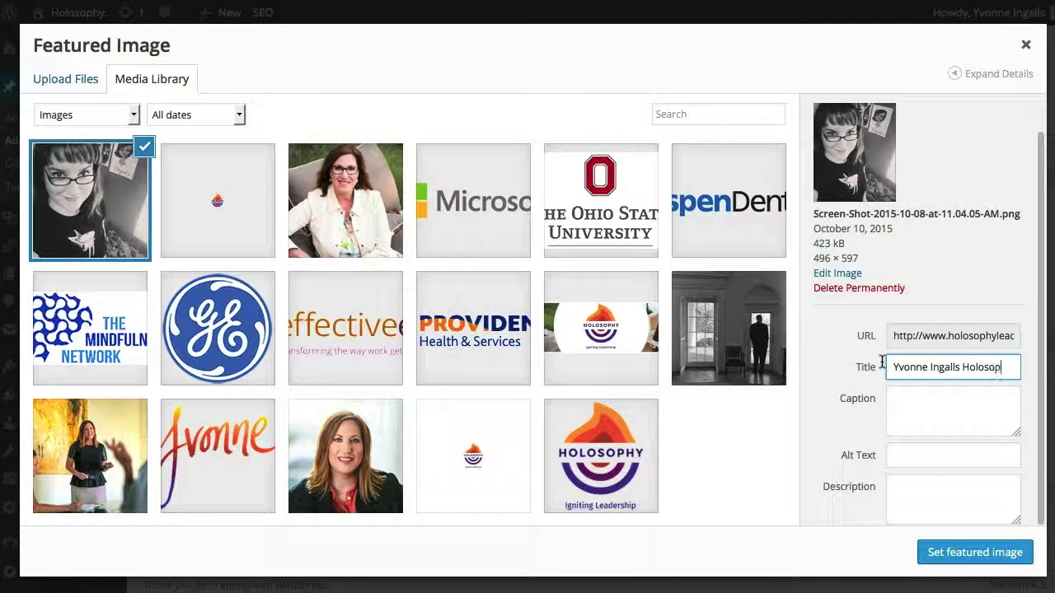
{"action": "type", "text": "Ingalls Holosophy Exe"}
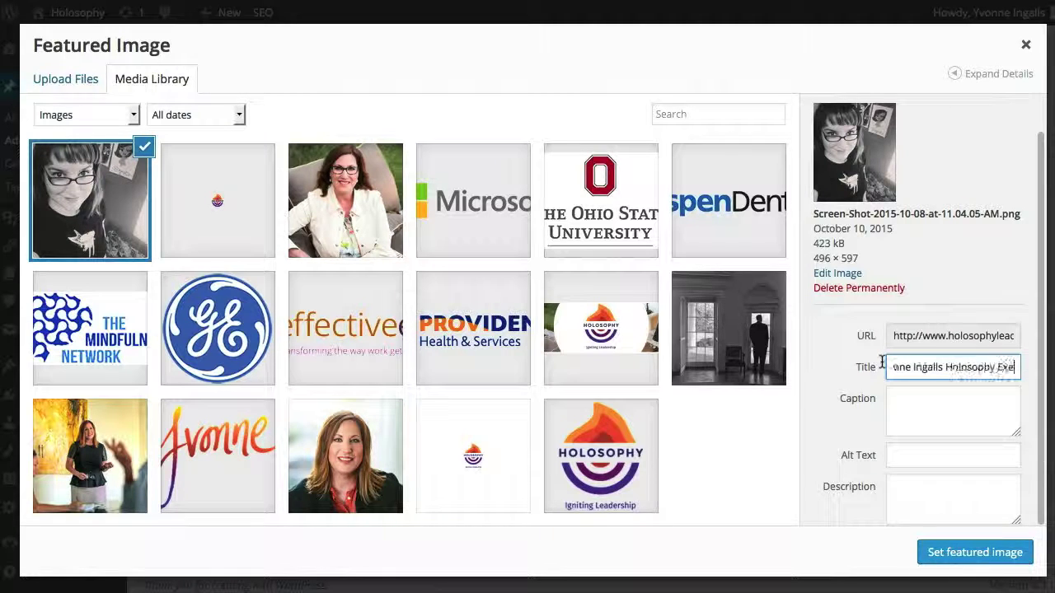
{"action": "type", "text": "cutive Speaki"}
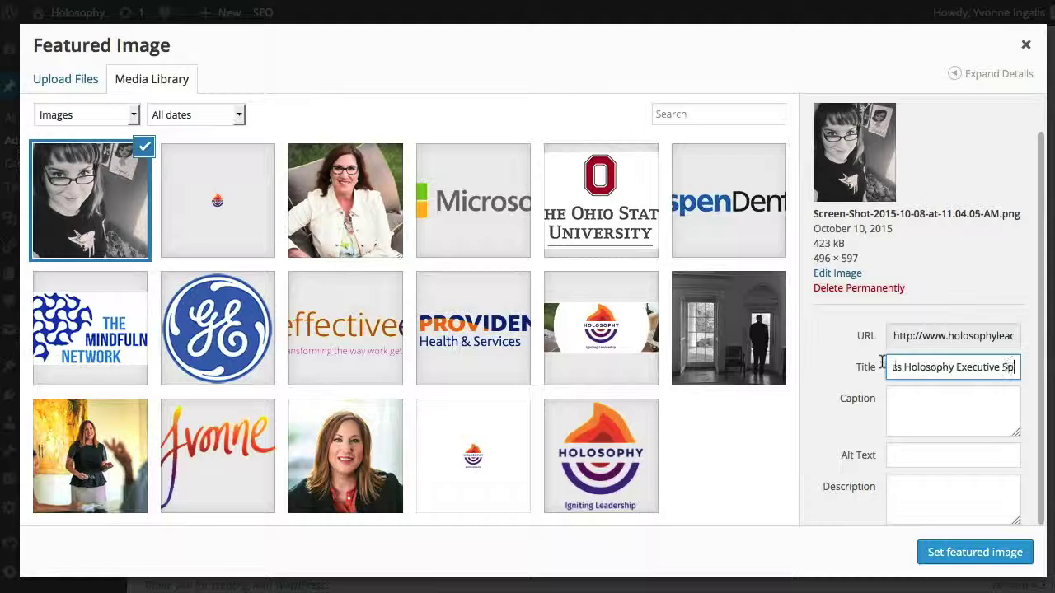
{"action": "type", "text": "ng"}
{"action": "key", "text": "super+a"}
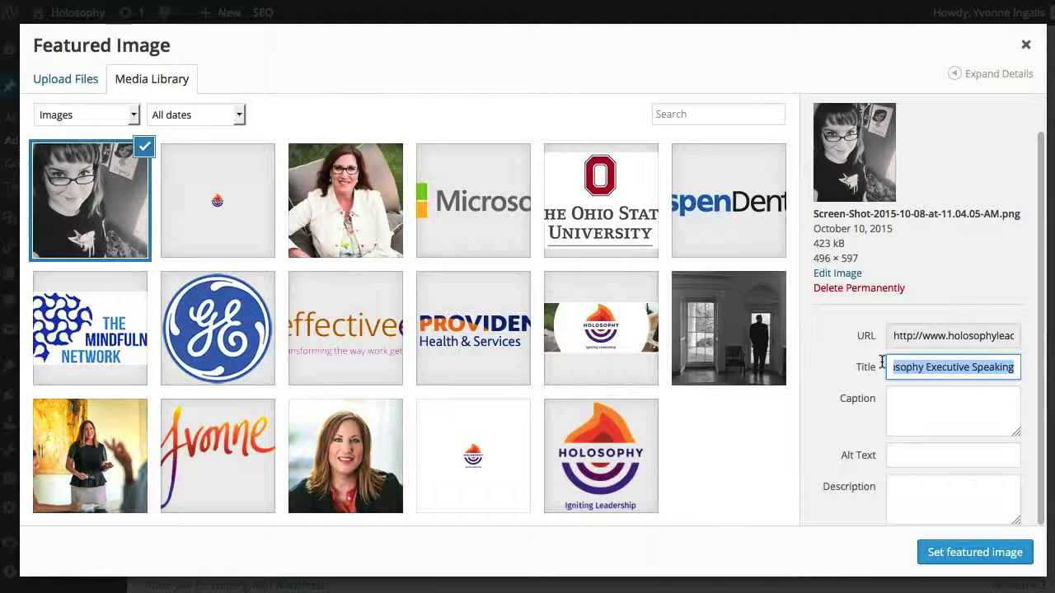
{"action": "left_click", "coordinate": [927, 366]}
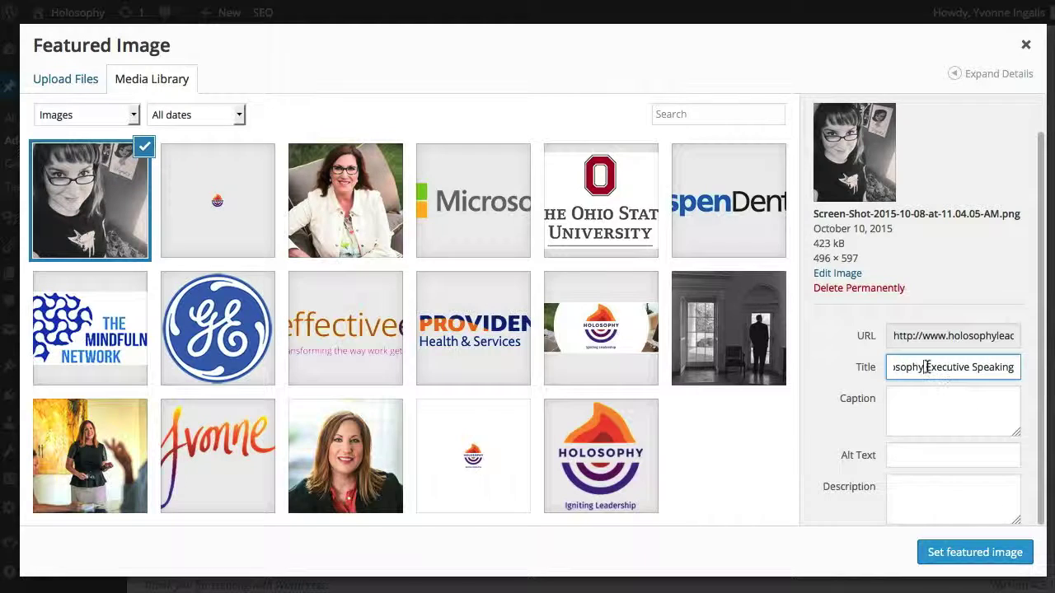
Step: Copy 'Executive Speaking' from the title into the Alt Text field
{"action": "left_click_drag", "start_coordinate": [925, 367], "coordinate": [1017, 371]}
{"action": "key", "text": "ctrl+c"}
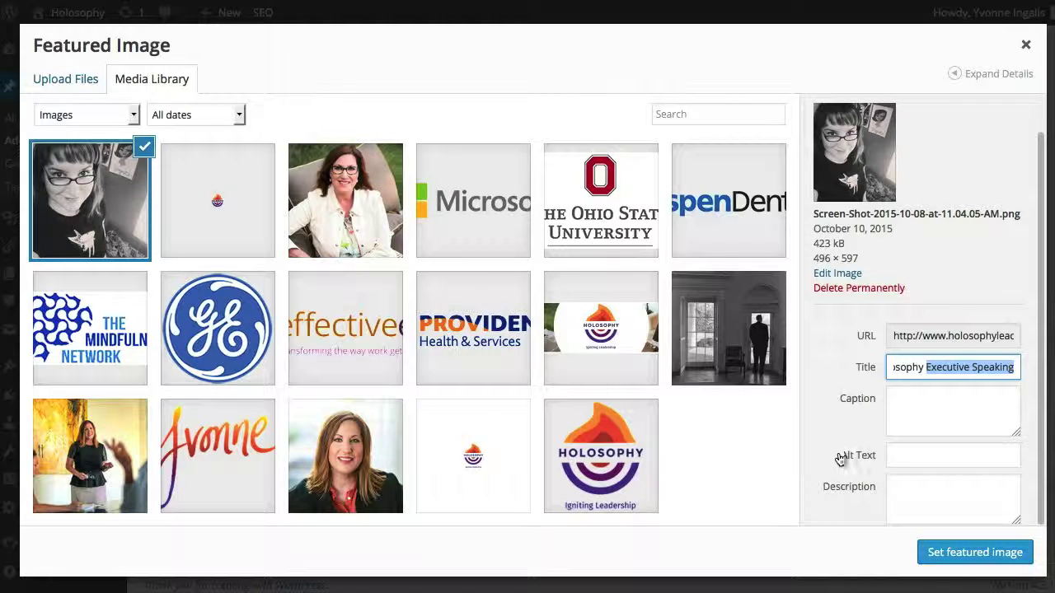
{"action": "left_click_drag", "start_coordinate": [841, 456], "coordinate": [874, 461]}
{"action": "left_click", "coordinate": [921, 470]}
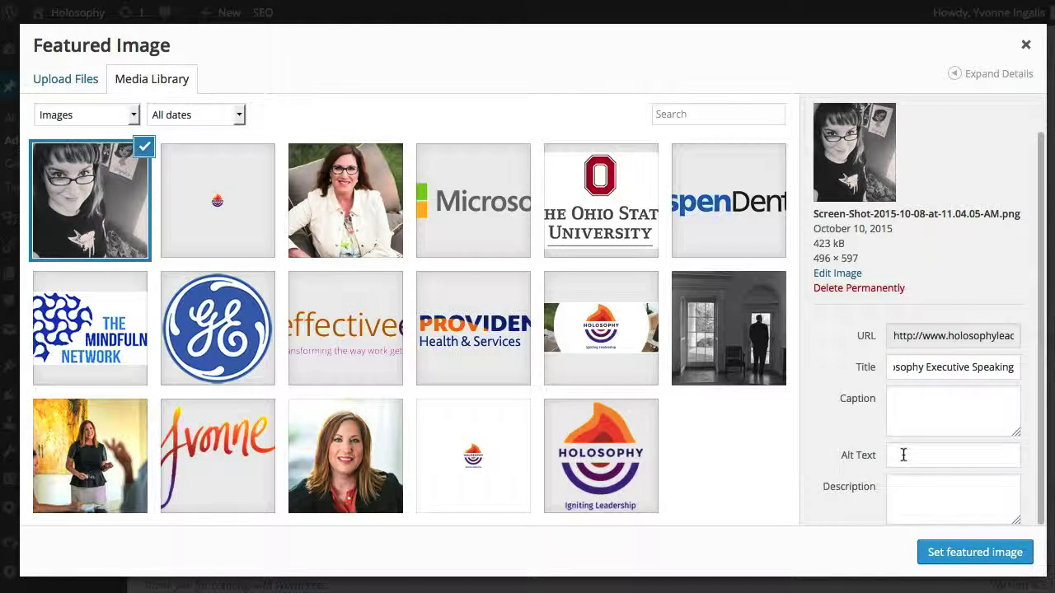
{"action": "left_click", "coordinate": [903, 455]}
{"action": "key", "text": "ctrl+v"}
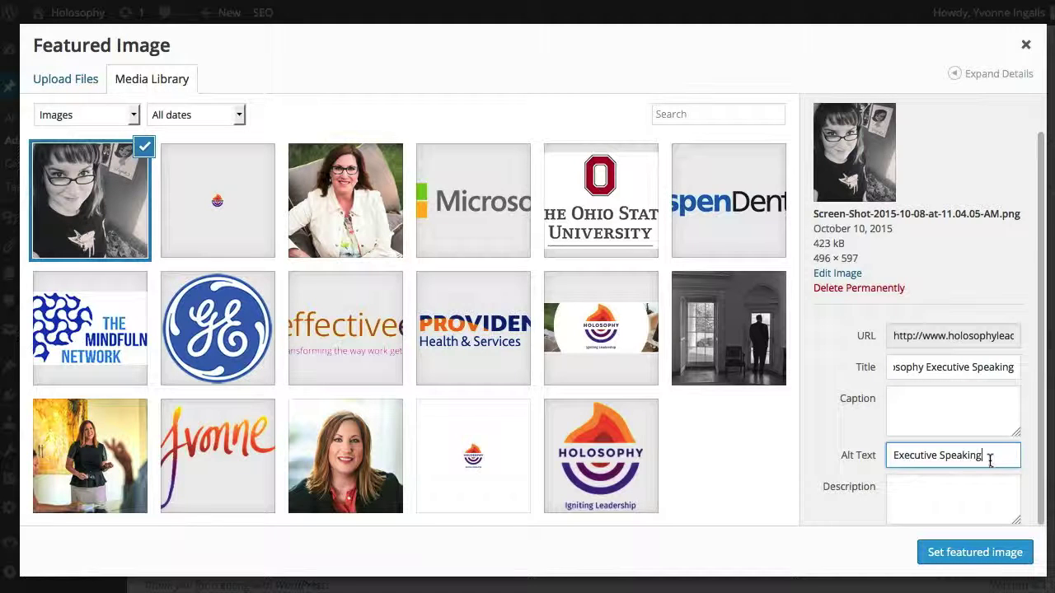
{"action": "left_click", "coordinate": [913, 486]}
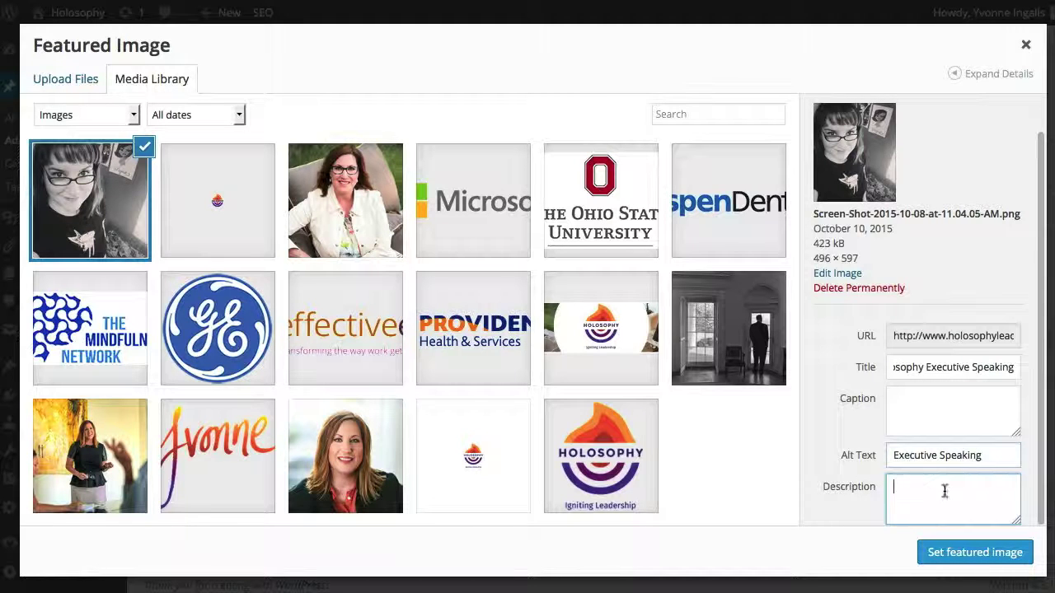
Step: Paste the full title into Description and set the photo as the featured image
{"action": "triple_click", "coordinate": [923, 368]}
{"action": "left_click", "coordinate": [909, 485]}
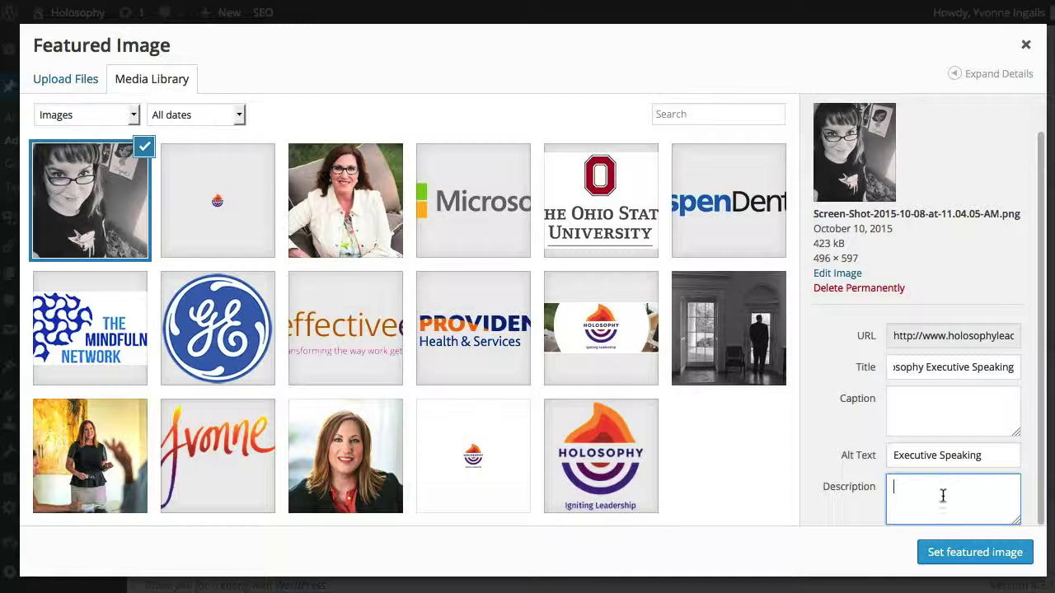
{"action": "type", "text": "Yvonne Ingalls Holosophy Executive Speaking"}
{"action": "left_click_drag", "start_coordinate": [924, 370], "coordinate": [854, 365]}
{"action": "left_click", "coordinate": [945, 510]}
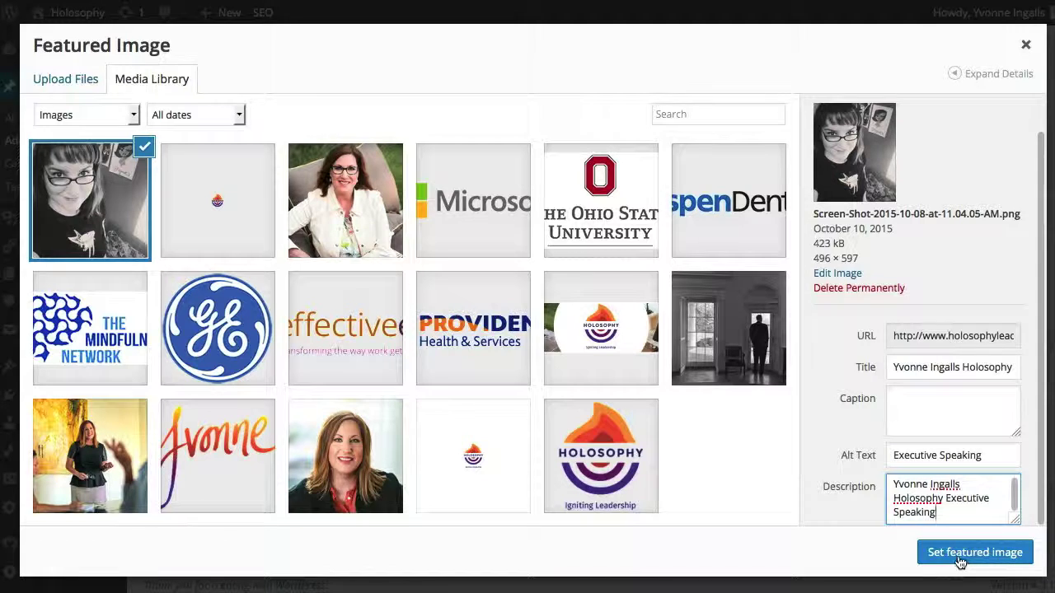
{"action": "left_click", "coordinate": [959, 562]}
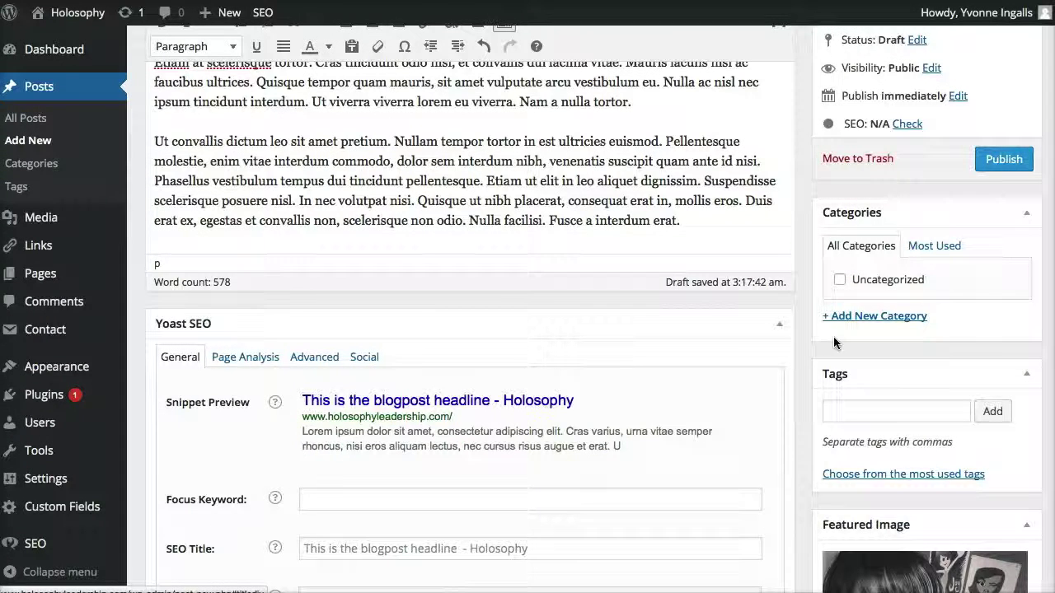
{"action": "scroll", "coordinate": [803, 327], "scroll_direction": "down", "scroll_amount": 5}
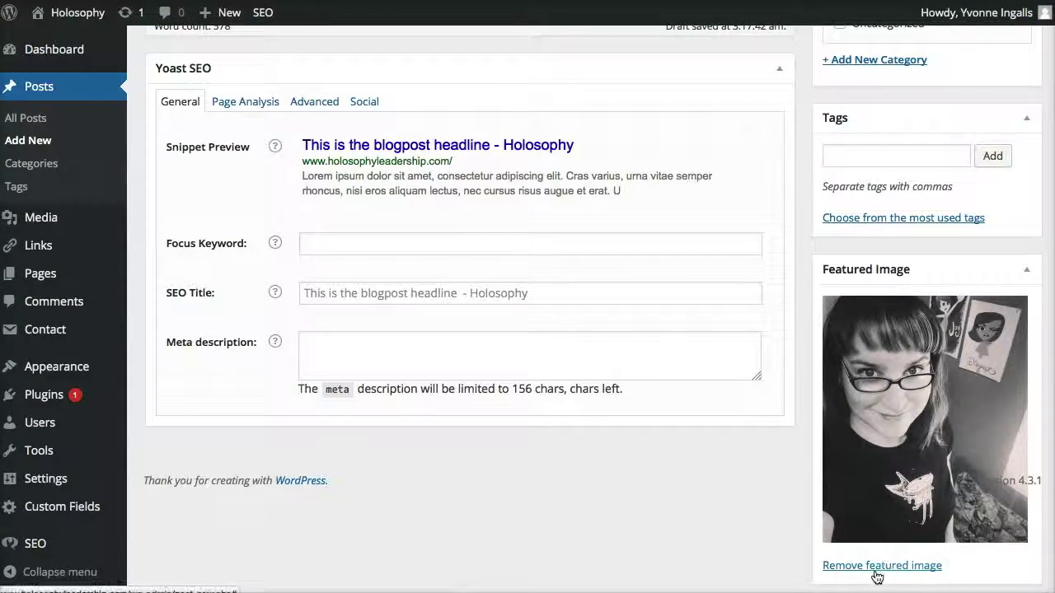
{"action": "scroll", "coordinate": [801, 377], "scroll_direction": "up", "scroll_amount": 10}
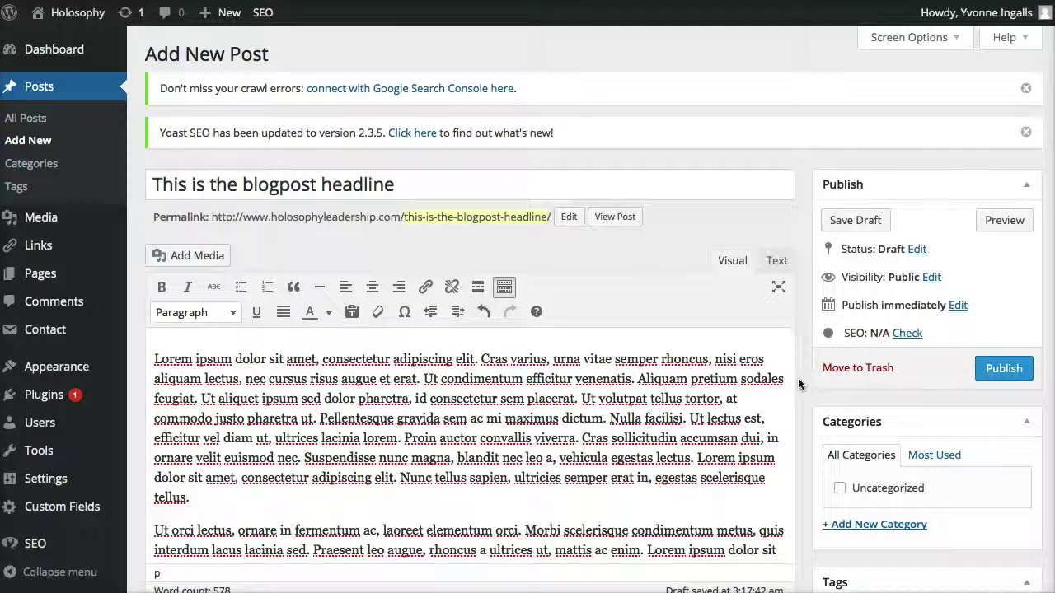
{"action": "left_click", "coordinate": [998, 223]}
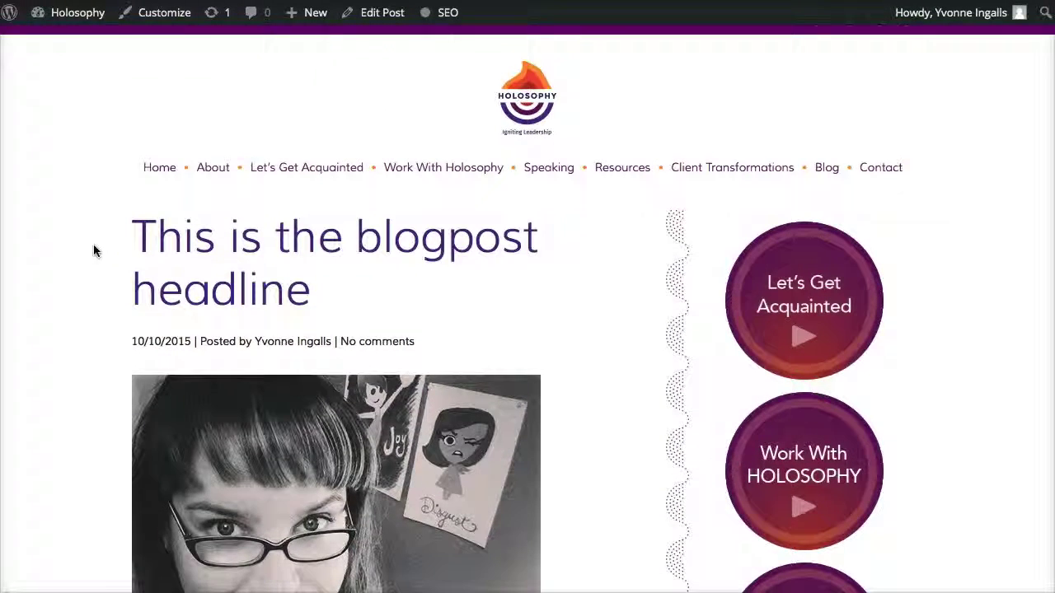
Step: Scroll the post preview from headline and featured photo down to the sign-up banner and back
{"action": "left_click_drag", "start_coordinate": [123, 220], "coordinate": [313, 272]}
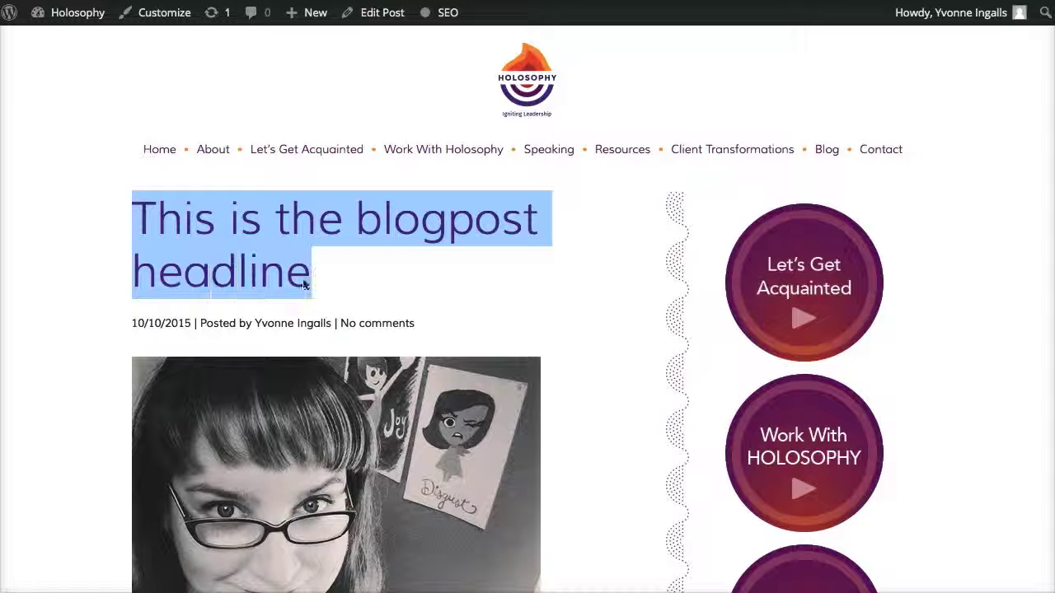
{"action": "left_click", "coordinate": [91, 280]}
{"action": "scroll", "coordinate": [101, 312], "scroll_direction": "down", "scroll_amount": 1}
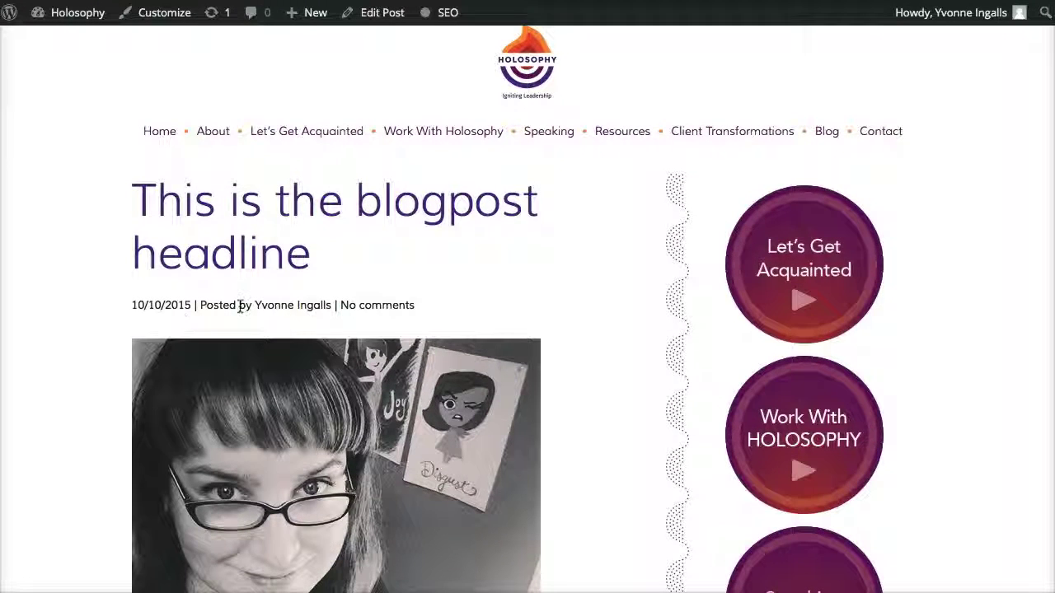
{"action": "scroll", "coordinate": [117, 317], "scroll_direction": "down", "scroll_amount": 8}
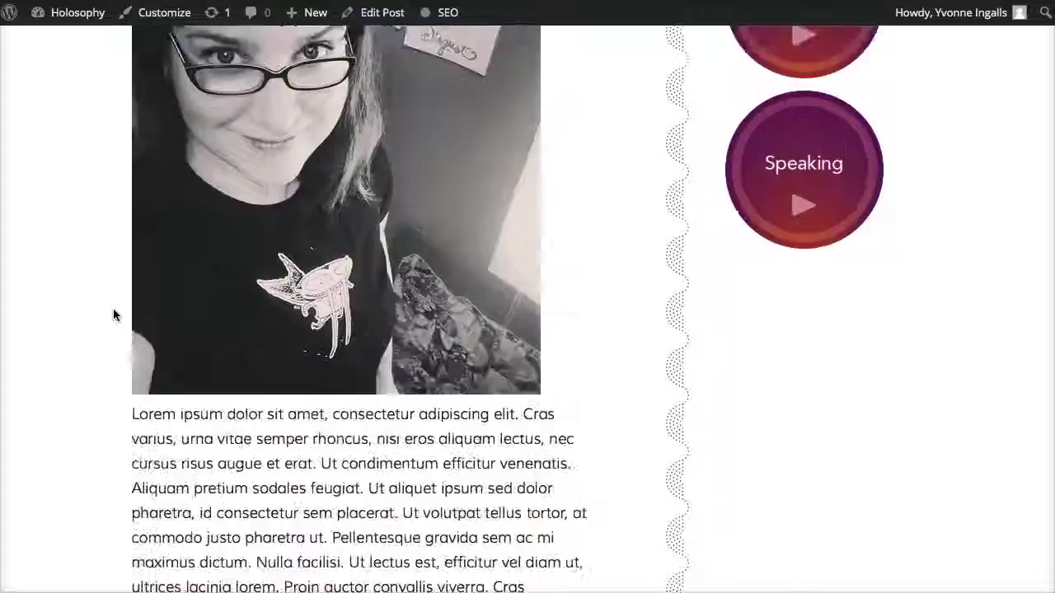
{"action": "scroll", "coordinate": [113, 313], "scroll_direction": "up", "scroll_amount": 5}
{"action": "scroll", "coordinate": [71, 363], "scroll_direction": "down", "scroll_amount": 10}
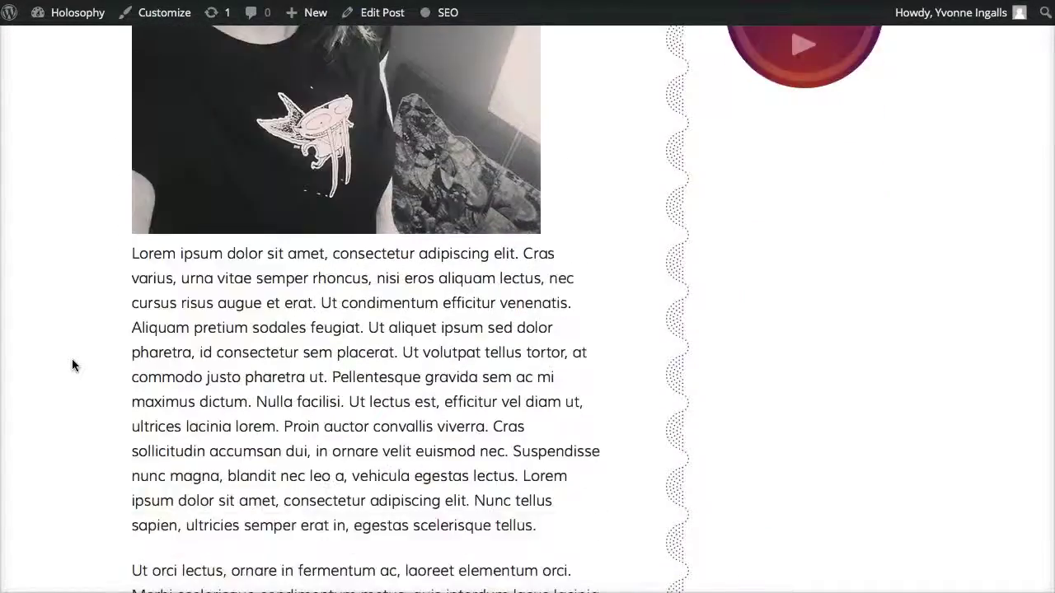
{"action": "scroll", "coordinate": [98, 391], "scroll_direction": "down", "scroll_amount": 3}
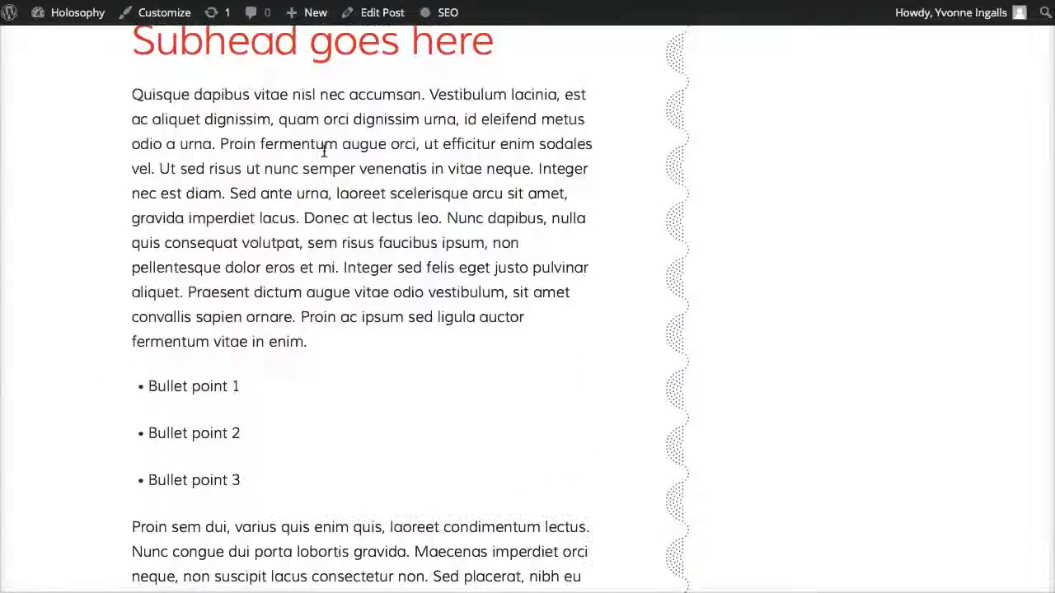
{"action": "scroll", "coordinate": [94, 313], "scroll_direction": "down", "scroll_amount": 8}
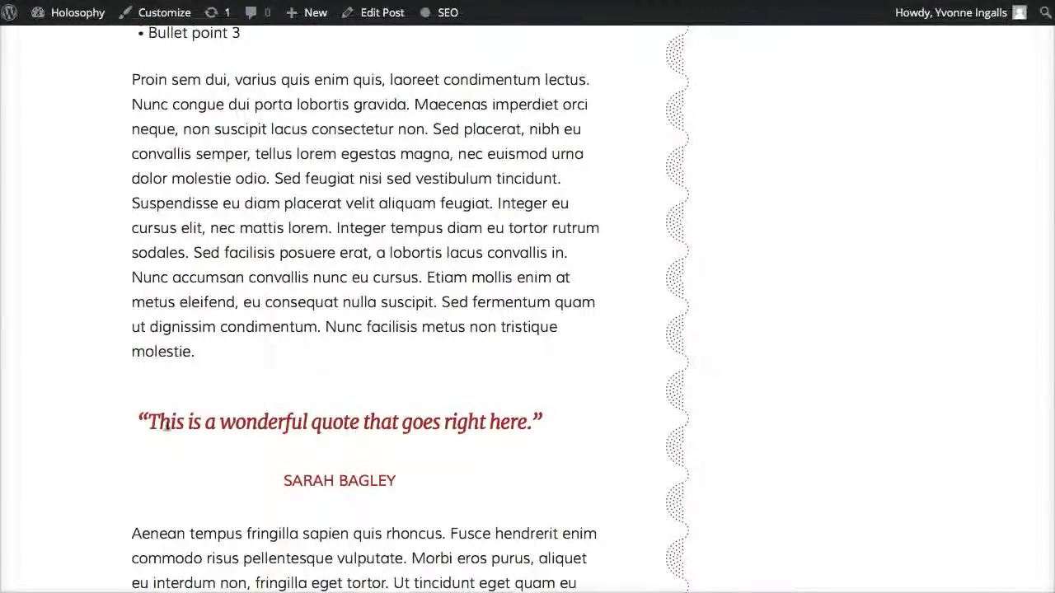
{"action": "scroll", "coordinate": [145, 401], "scroll_direction": "down", "scroll_amount": 10}
{"action": "scroll", "coordinate": [144, 400], "scroll_direction": "down", "scroll_amount": 5}
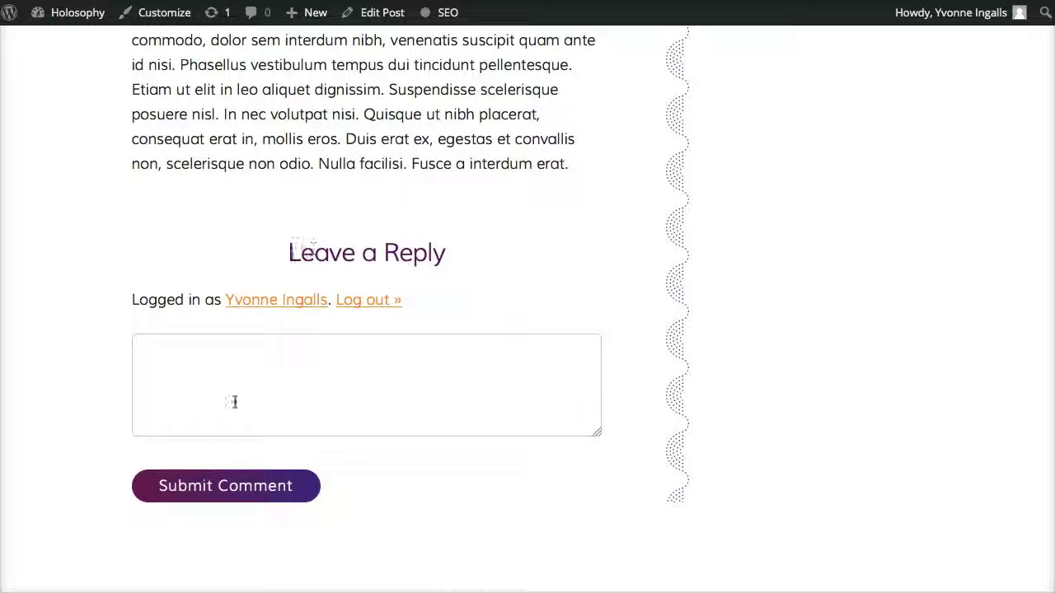
{"action": "scroll", "coordinate": [90, 335], "scroll_direction": "down", "scroll_amount": 2}
{"action": "scroll", "coordinate": [91, 334], "scroll_direction": "down", "scroll_amount": 5}
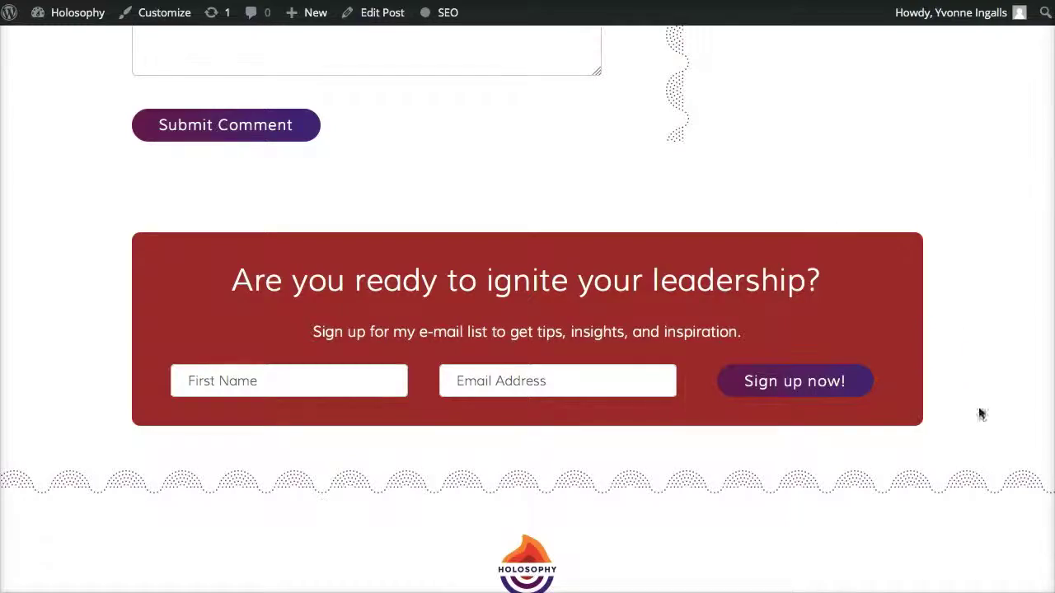
{"action": "scroll", "coordinate": [1011, 400], "scroll_direction": "up", "scroll_amount": 10}
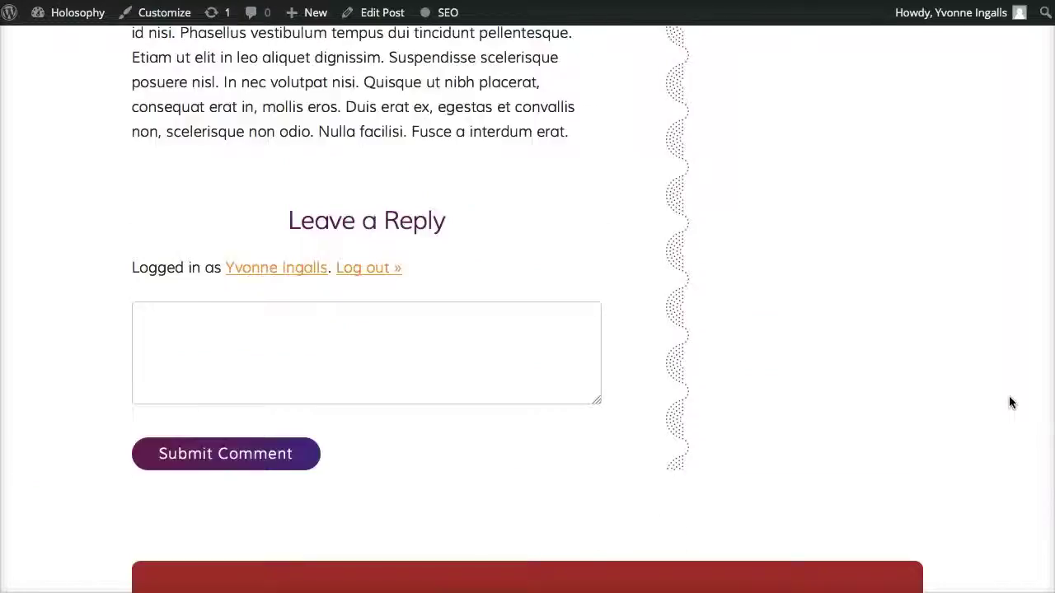
{"action": "scroll", "coordinate": [1011, 402], "scroll_direction": "up", "scroll_amount": 8}
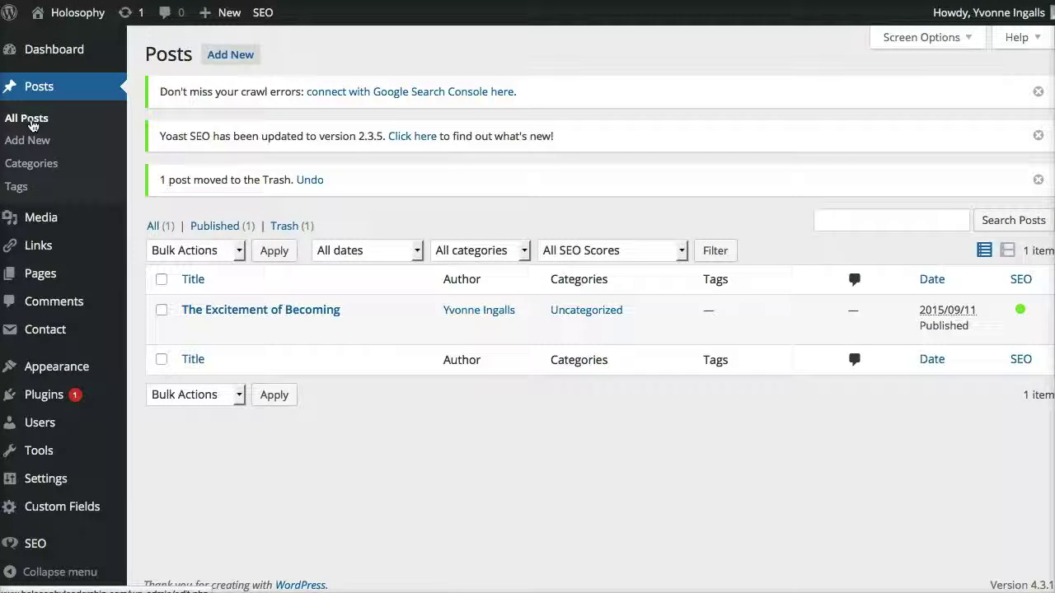
Step: Review the Posts list, now holding only the published 'The Excitement of Becoming'
{"action": "mouse_move", "coordinate": [283, 316]}
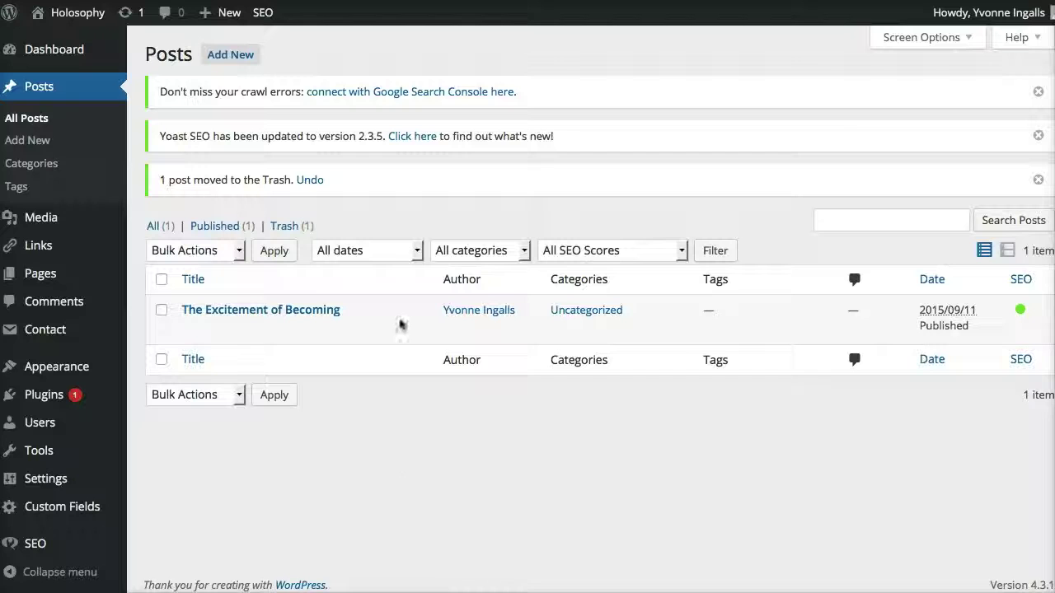
{"action": "left_click", "coordinate": [294, 315]}
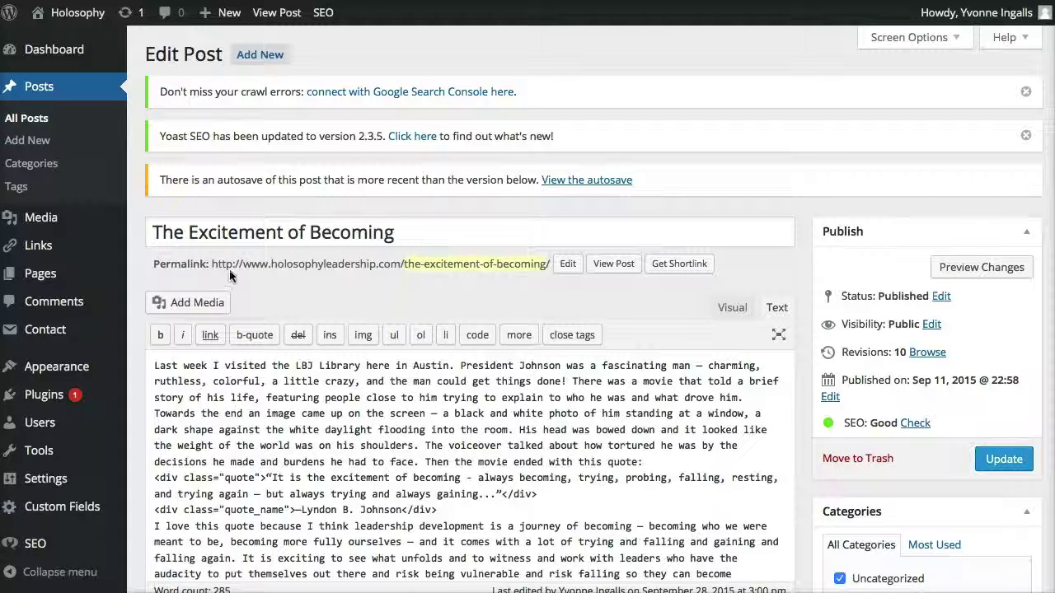
{"action": "left_click_drag", "start_coordinate": [212, 266], "coordinate": [545, 266]}
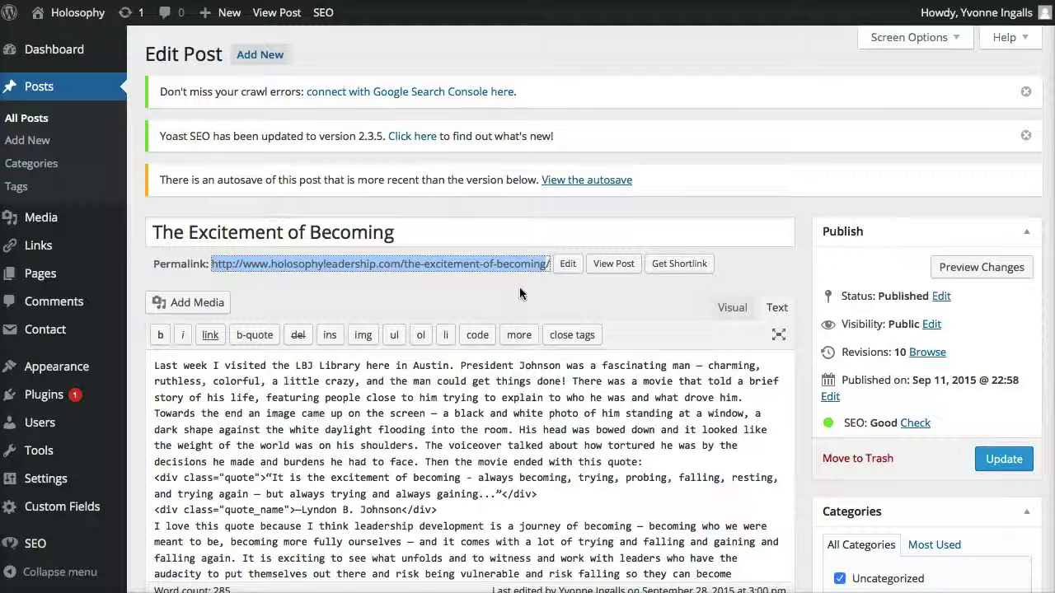
{"action": "left_click", "coordinate": [68, 124]}
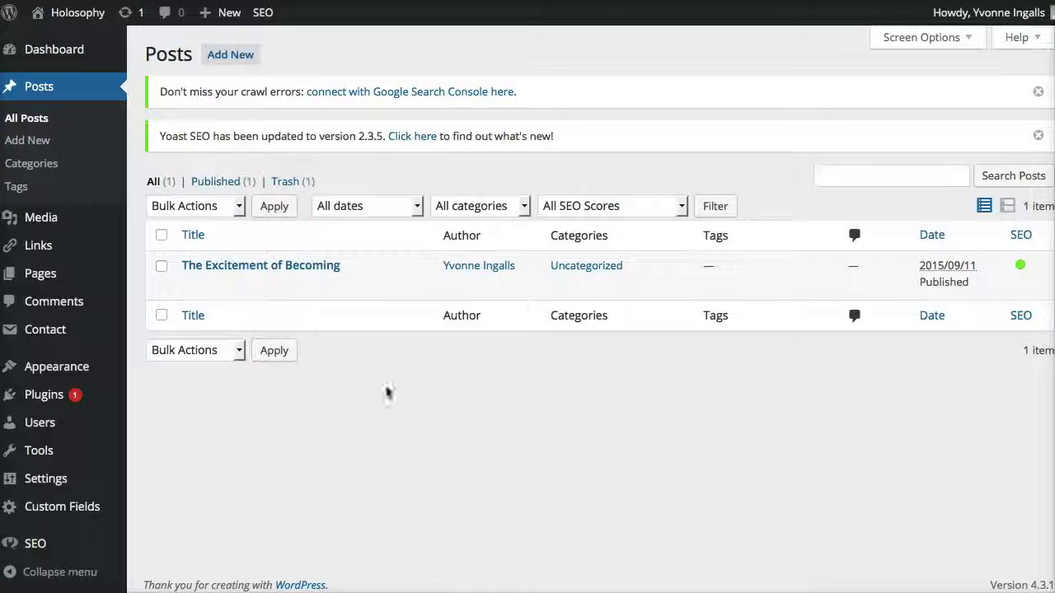
Step: Open 'The Excitement of Becoming' for editing and scroll down to its Yoast SEO meta box
{"action": "left_click", "coordinate": [278, 270]}
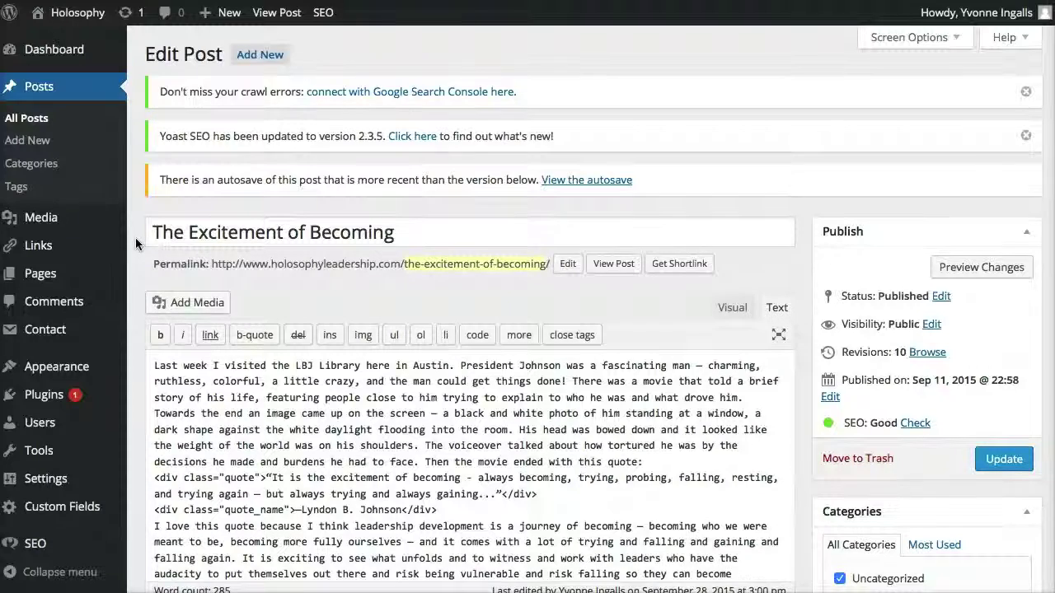
{"action": "scroll", "coordinate": [135, 237], "scroll_direction": "down", "scroll_amount": 2}
{"action": "scroll", "coordinate": [135, 237], "scroll_direction": "down", "scroll_amount": 3}
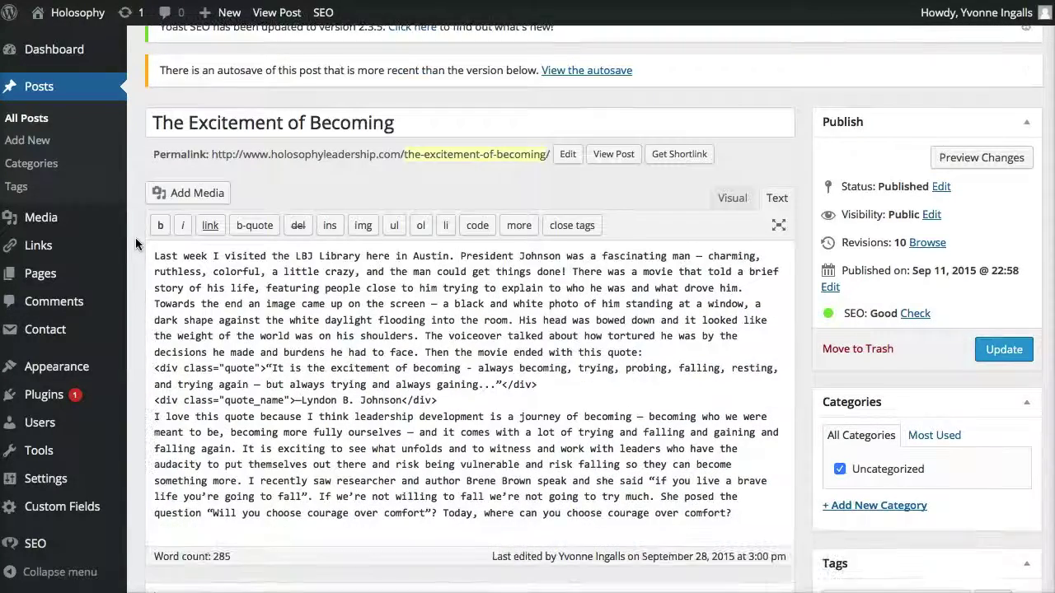
{"action": "scroll", "coordinate": [135, 237], "scroll_direction": "up", "scroll_amount": 5}
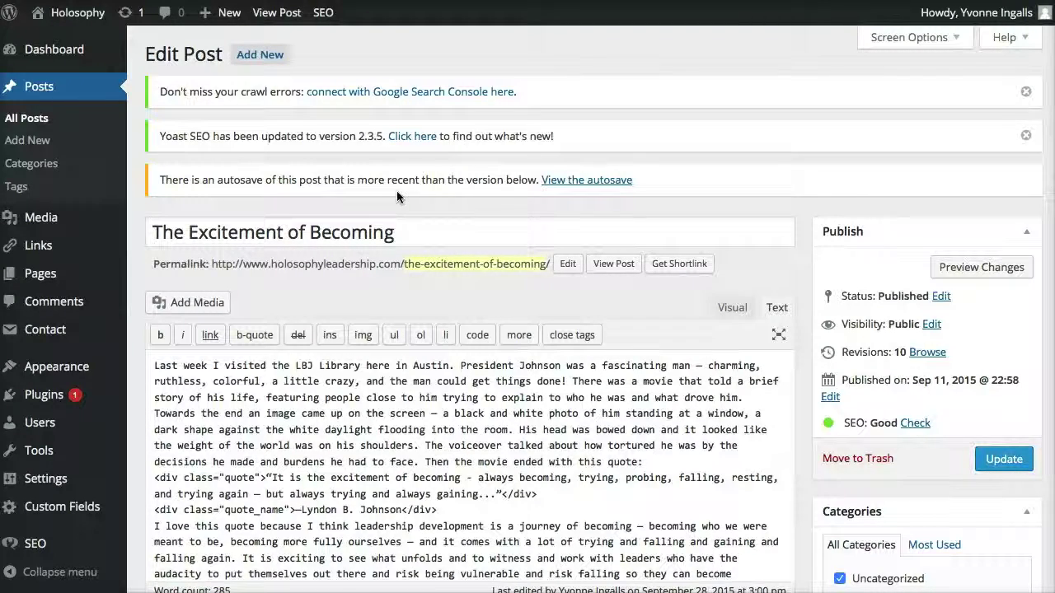
{"action": "scroll", "coordinate": [140, 239], "scroll_direction": "down", "scroll_amount": 4}
{"action": "scroll", "coordinate": [140, 236], "scroll_direction": "down", "scroll_amount": 10}
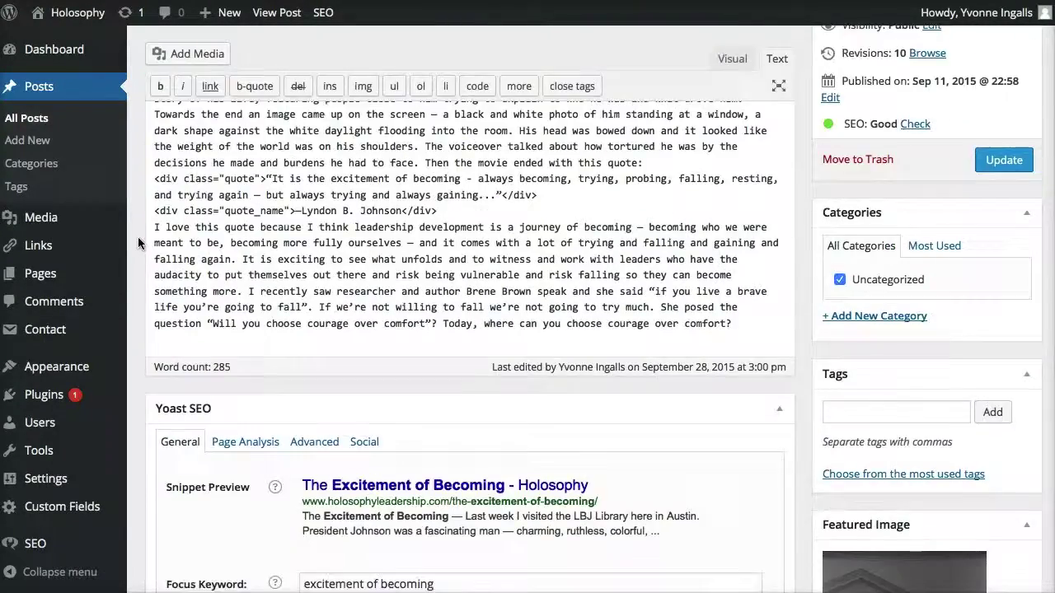
{"action": "scroll", "coordinate": [138, 244], "scroll_direction": "up", "scroll_amount": 1}
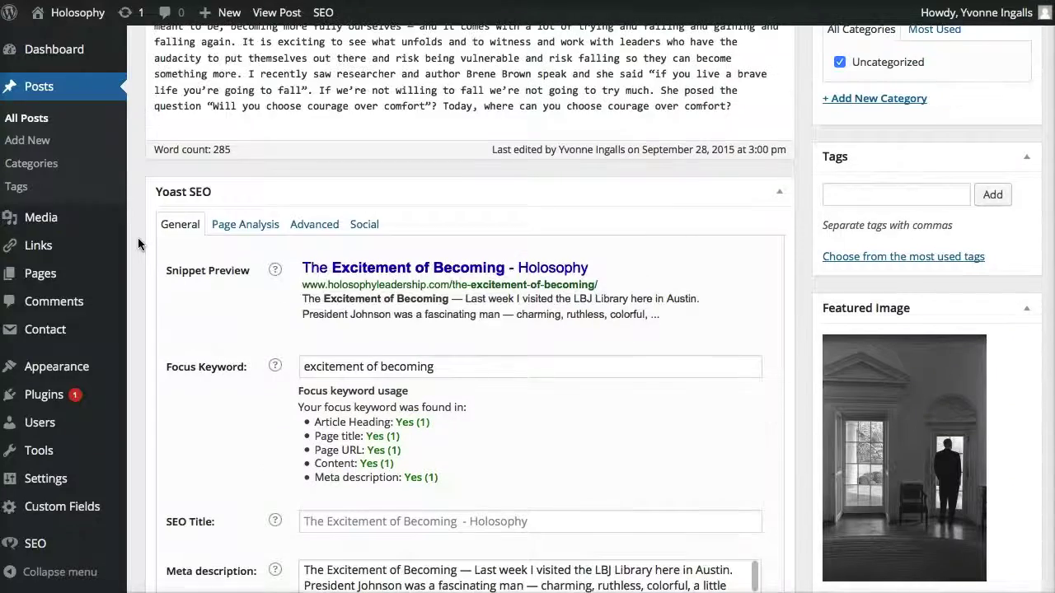
{"action": "scroll", "coordinate": [138, 244], "scroll_direction": "down", "scroll_amount": 2}
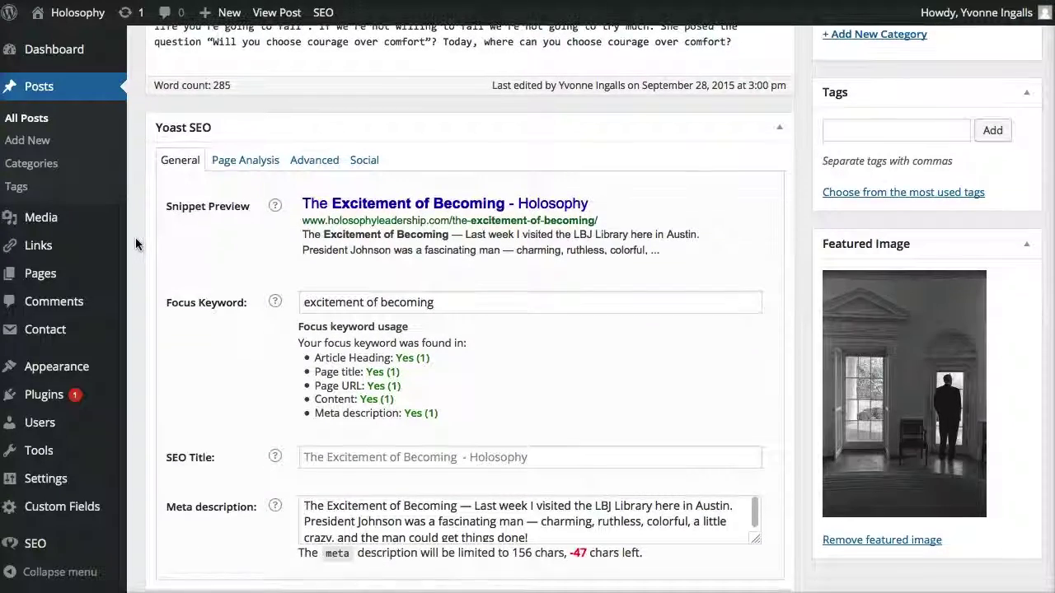
{"action": "scroll", "coordinate": [135, 238], "scroll_direction": "down", "scroll_amount": 2}
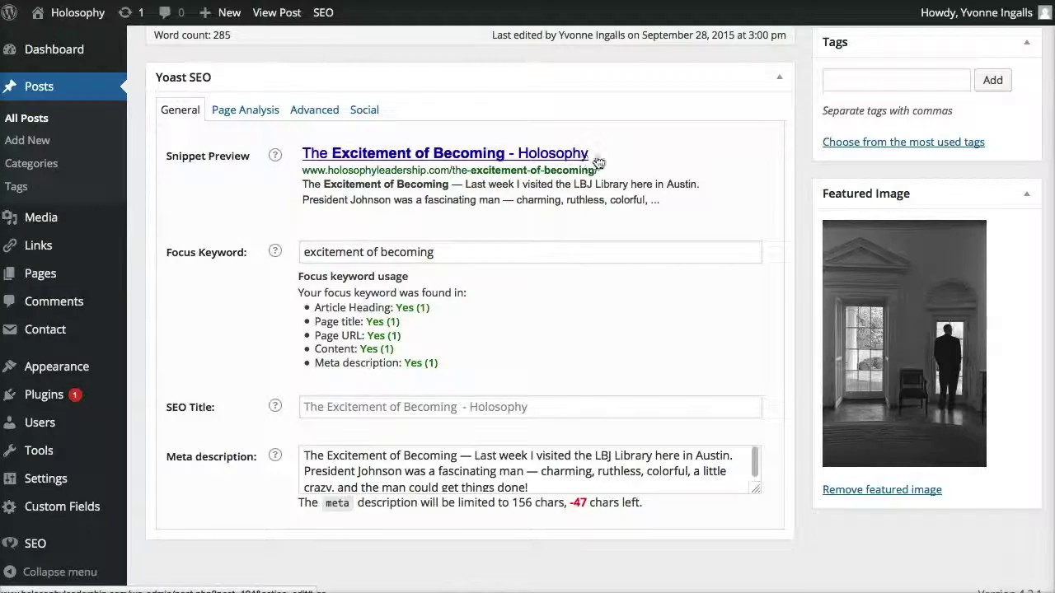
{"action": "scroll", "coordinate": [636, 162], "scroll_direction": "up", "scroll_amount": 7}
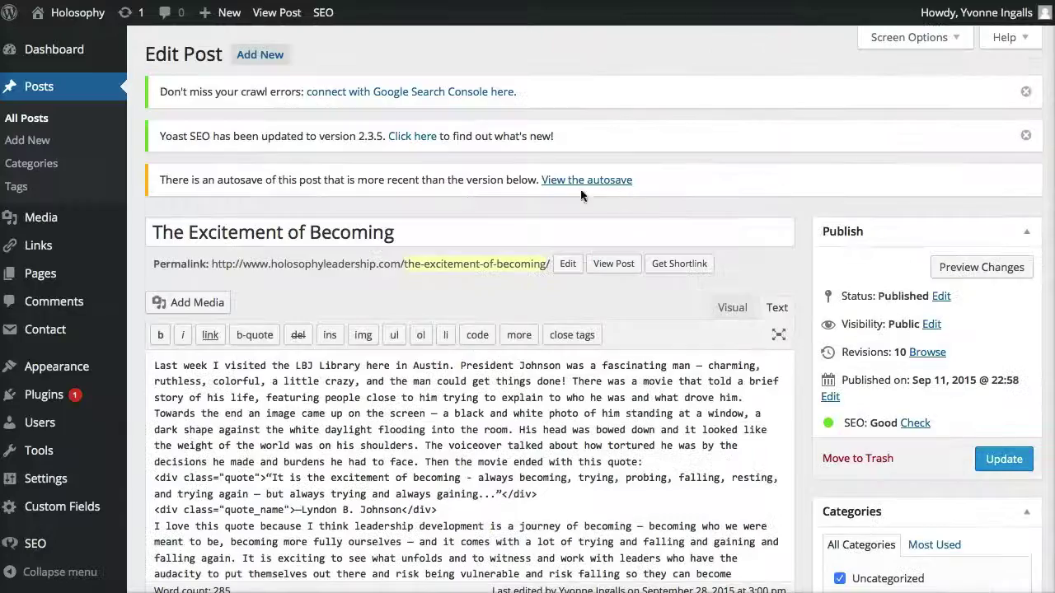
{"action": "scroll", "coordinate": [250, 239], "scroll_direction": "down", "scroll_amount": 5}
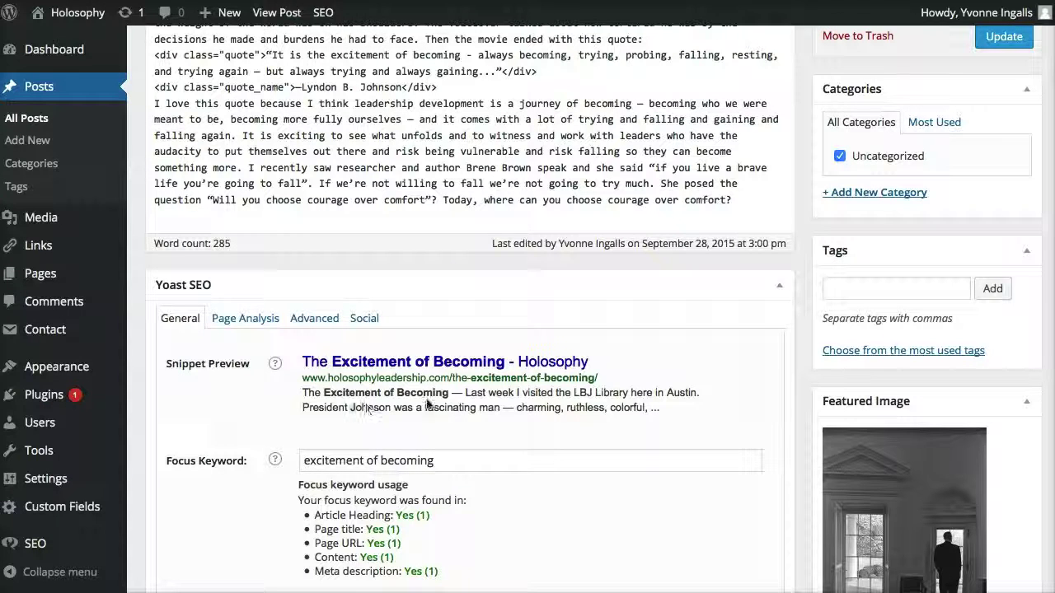
{"action": "scroll", "coordinate": [627, 404], "scroll_direction": "down", "scroll_amount": 3}
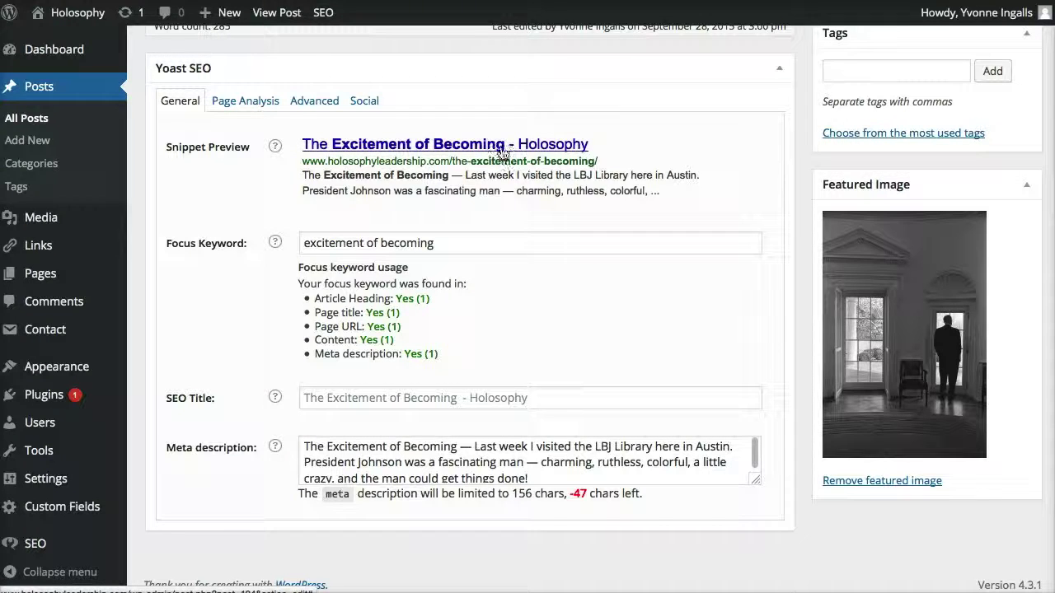
{"action": "left_click_drag", "start_coordinate": [302, 174], "coordinate": [659, 200]}
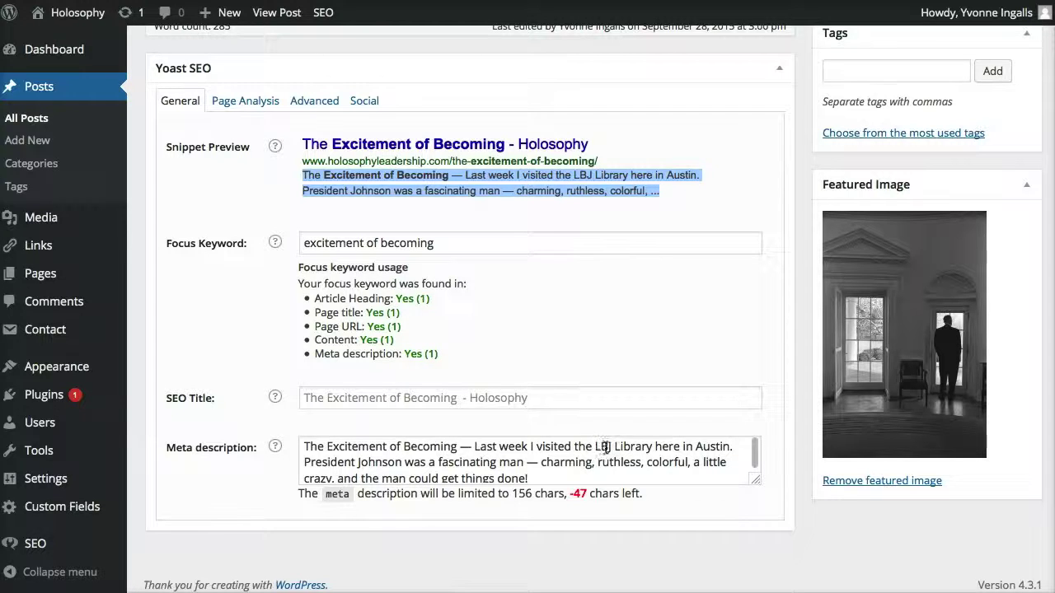
{"action": "triple_click", "coordinate": [344, 446]}
{"action": "left_click_drag", "start_coordinate": [344, 446], "coordinate": [304, 446]}
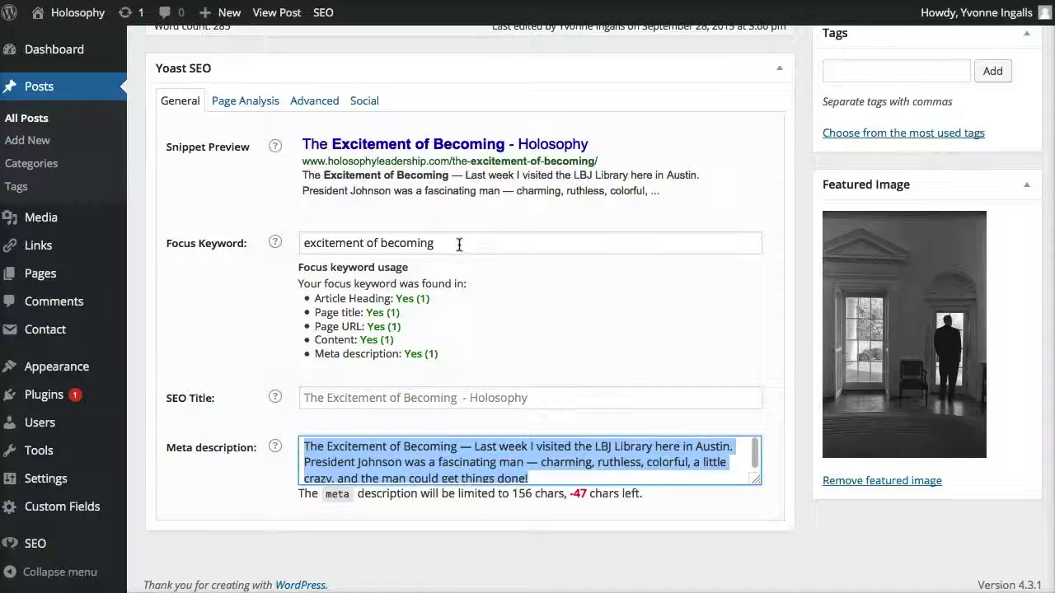
{"action": "left_click_drag", "start_coordinate": [446, 243], "coordinate": [302, 243]}
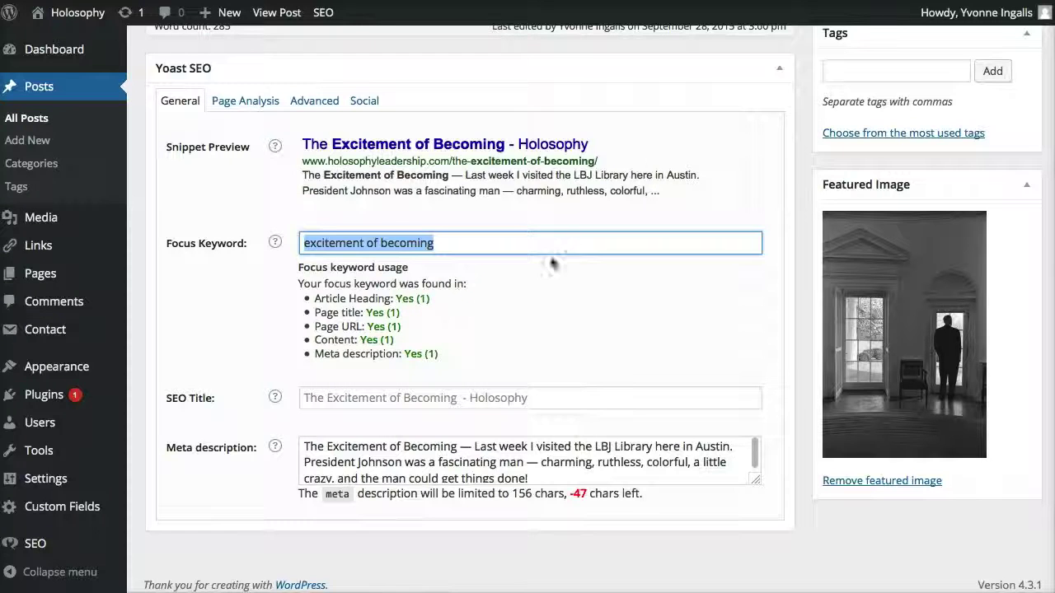
{"action": "left_click", "coordinate": [603, 247]}
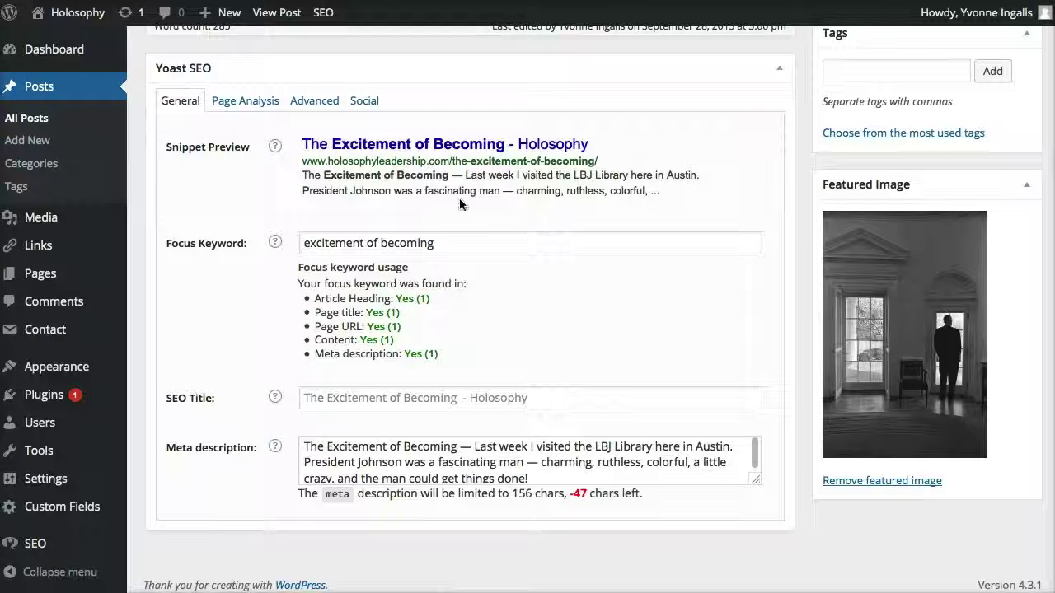
Step: Show Yoast's Page Analysis results and highlight the call-to-action advice
{"action": "left_click", "coordinate": [235, 109]}
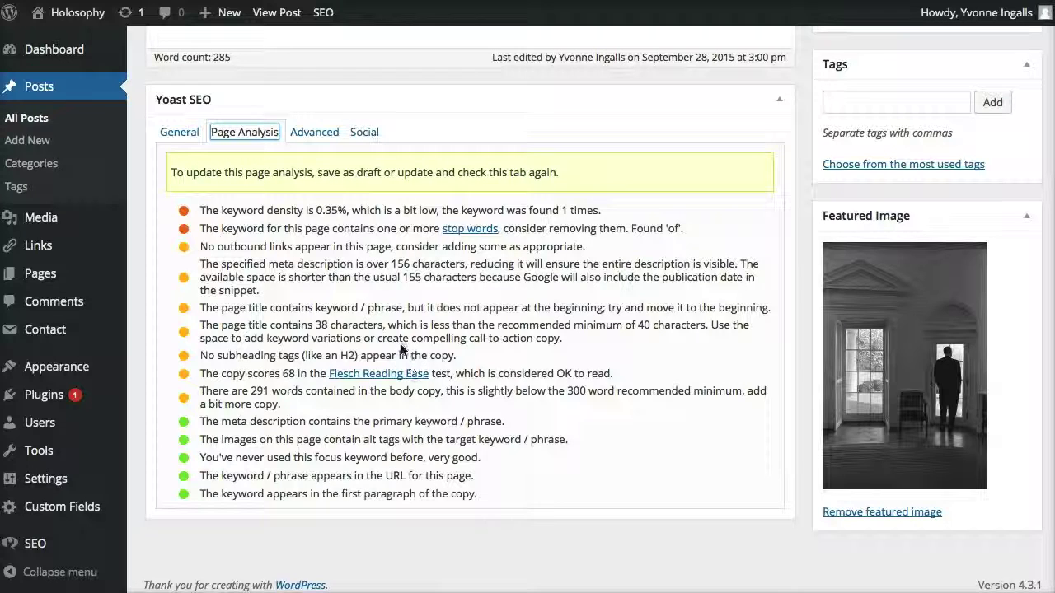
{"action": "left_click_drag", "start_coordinate": [533, 338], "coordinate": [365, 344]}
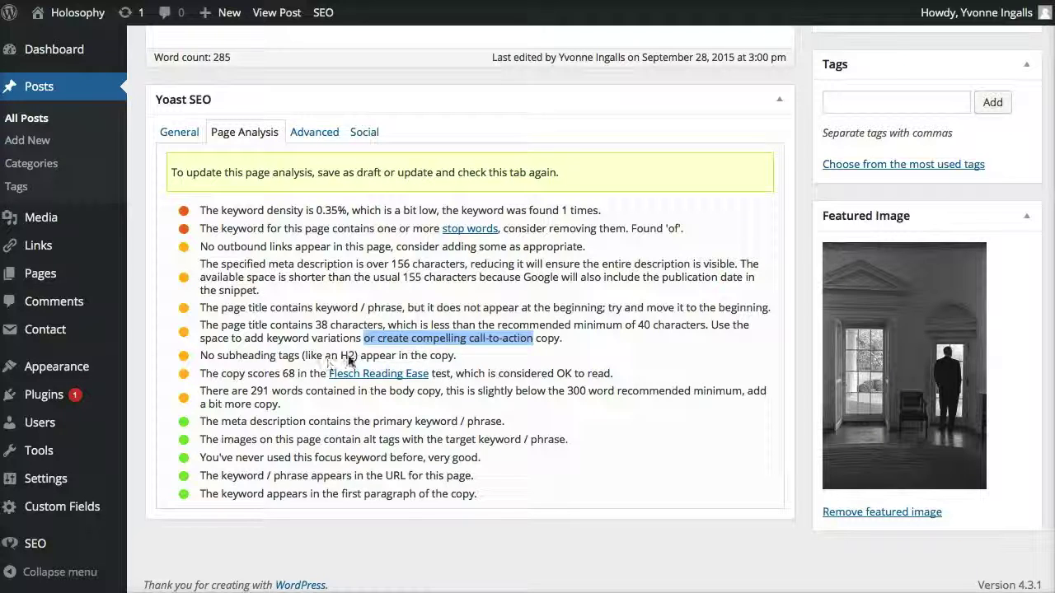
Step: Deselect the highlighted analysis line and return Yoast SEO to its General snippet and focus keyword view
{"action": "left_click", "coordinate": [371, 356]}
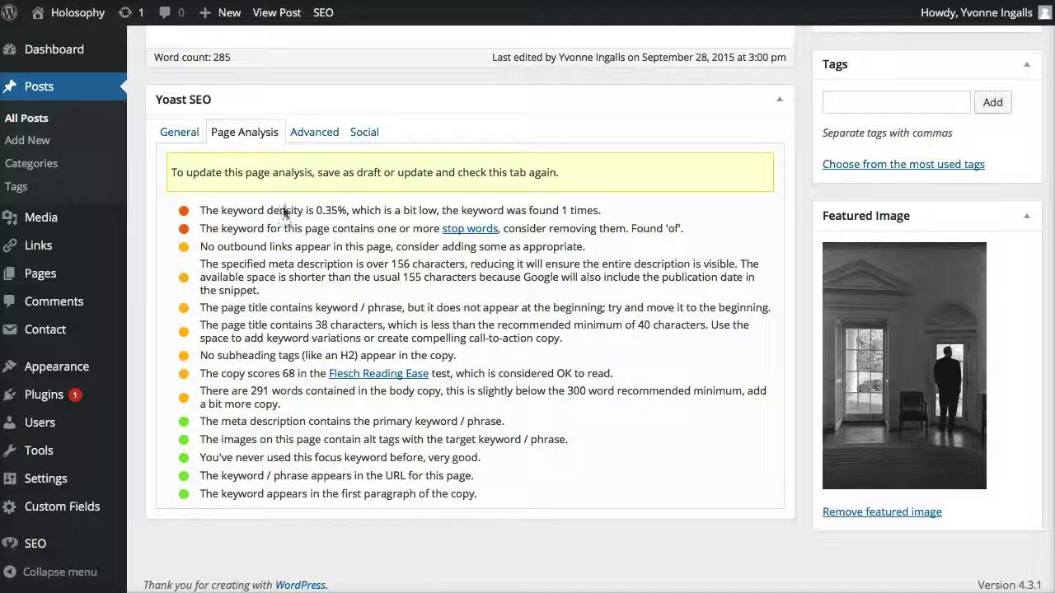
{"action": "left_click", "coordinate": [178, 134]}
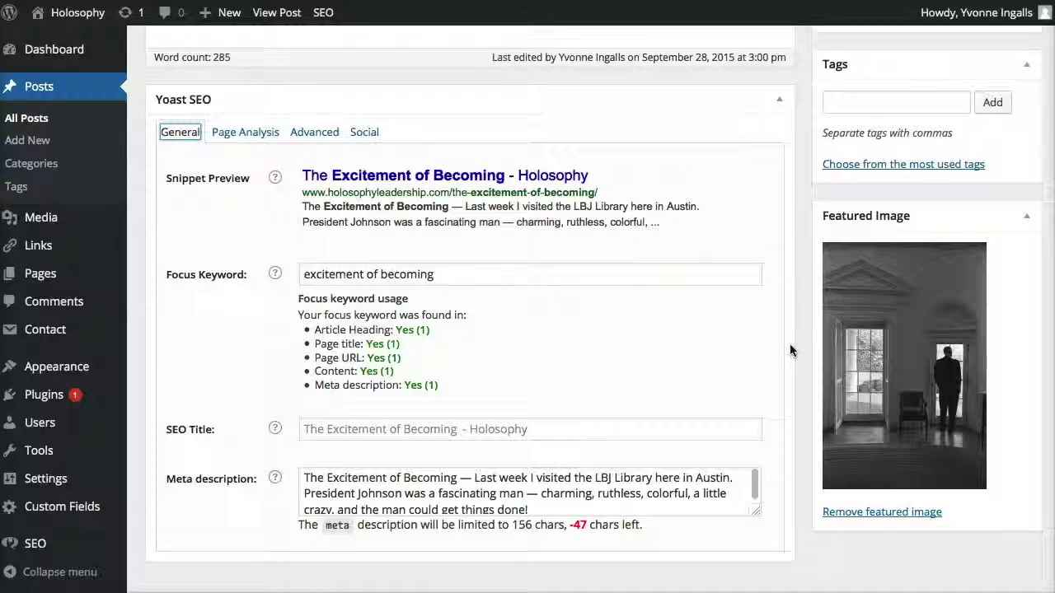
Step: Scroll through the Edit Post screen to review the Yoast SEO box and featured image
{"action": "scroll", "coordinate": [790, 349], "scroll_direction": "up", "scroll_amount": 1}
{"action": "scroll", "coordinate": [785, 350], "scroll_direction": "up", "scroll_amount": 6}
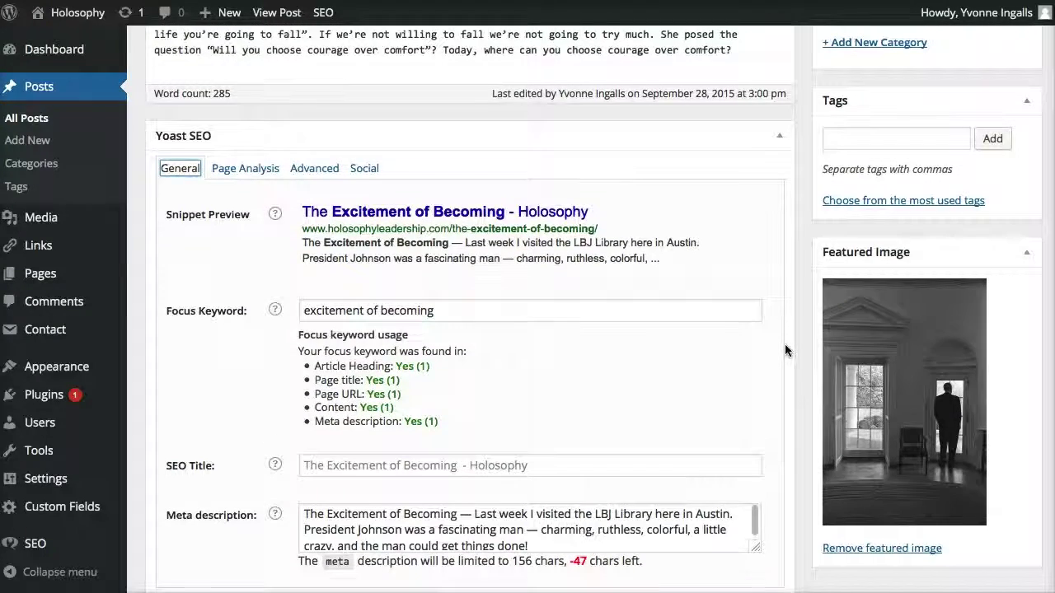
{"action": "scroll", "coordinate": [786, 350], "scroll_direction": "down", "scroll_amount": 1}
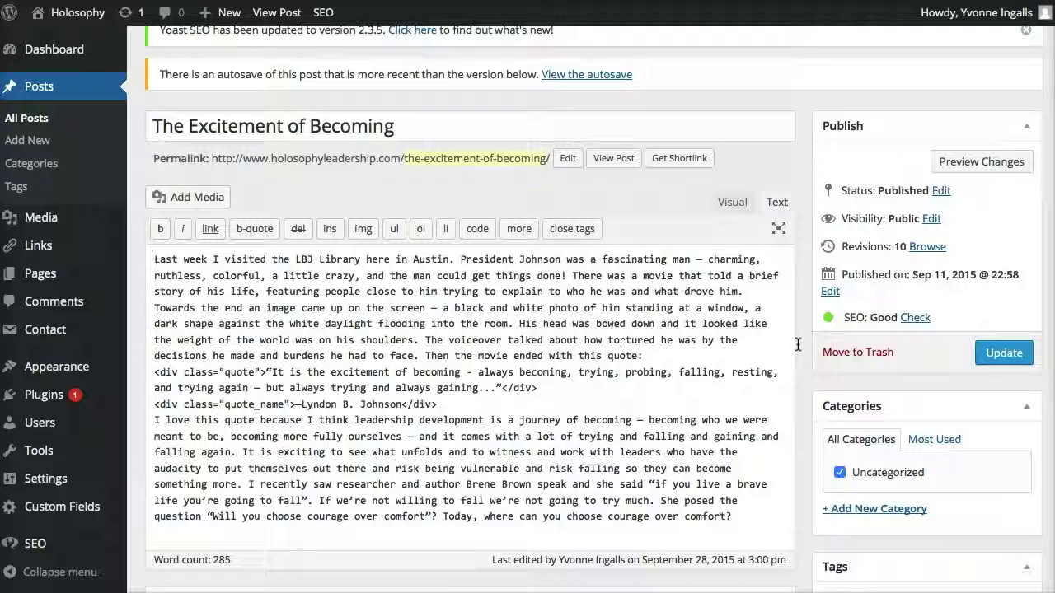
{"action": "scroll", "coordinate": [804, 349], "scroll_direction": "down", "scroll_amount": 5}
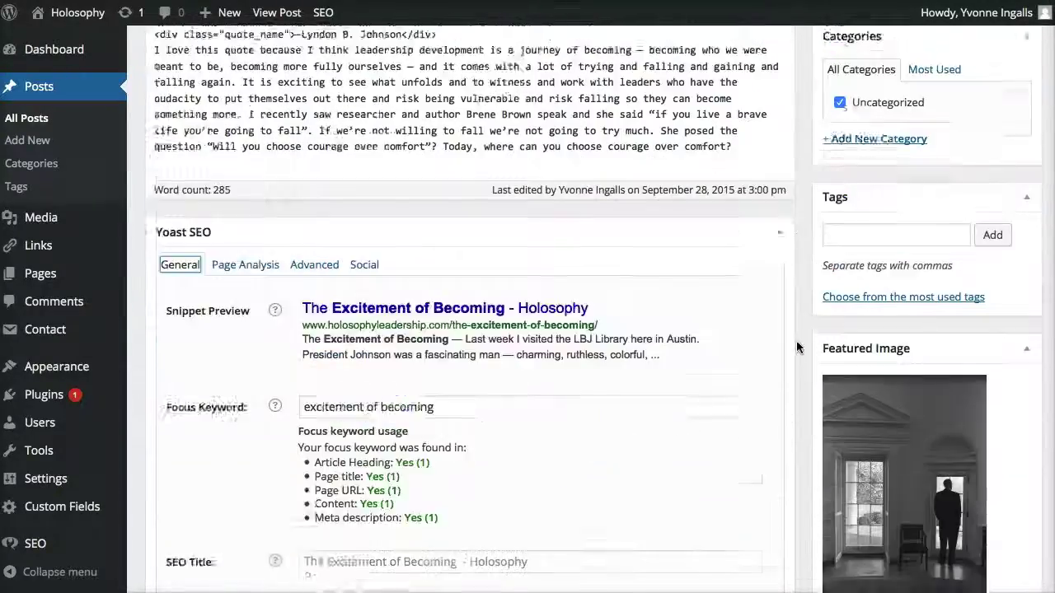
{"action": "scroll", "coordinate": [803, 325], "scroll_direction": "down", "scroll_amount": 1}
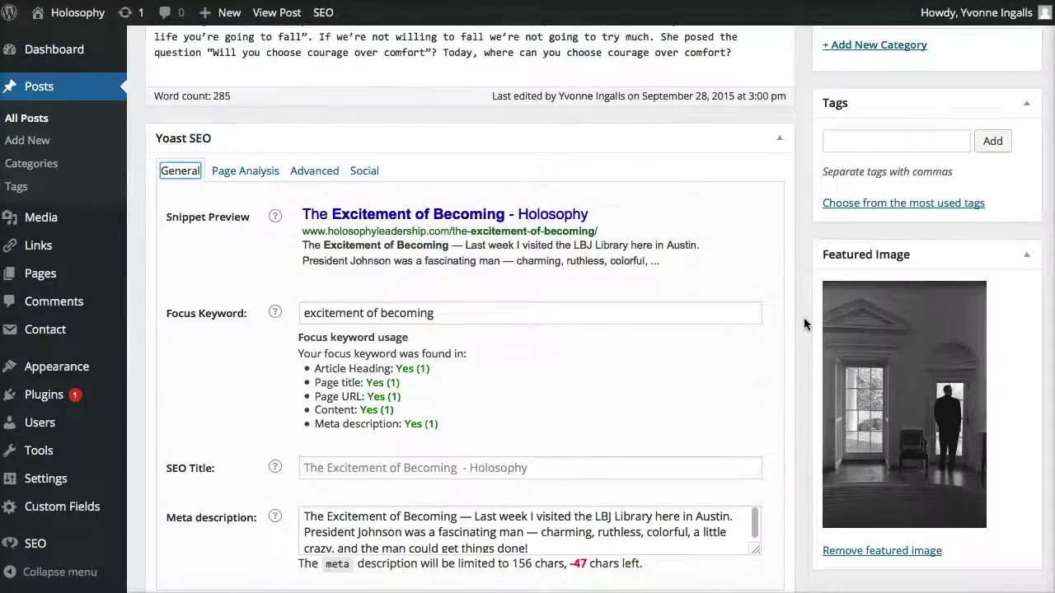
{"action": "scroll", "coordinate": [803, 325], "scroll_direction": "down", "scroll_amount": 1}
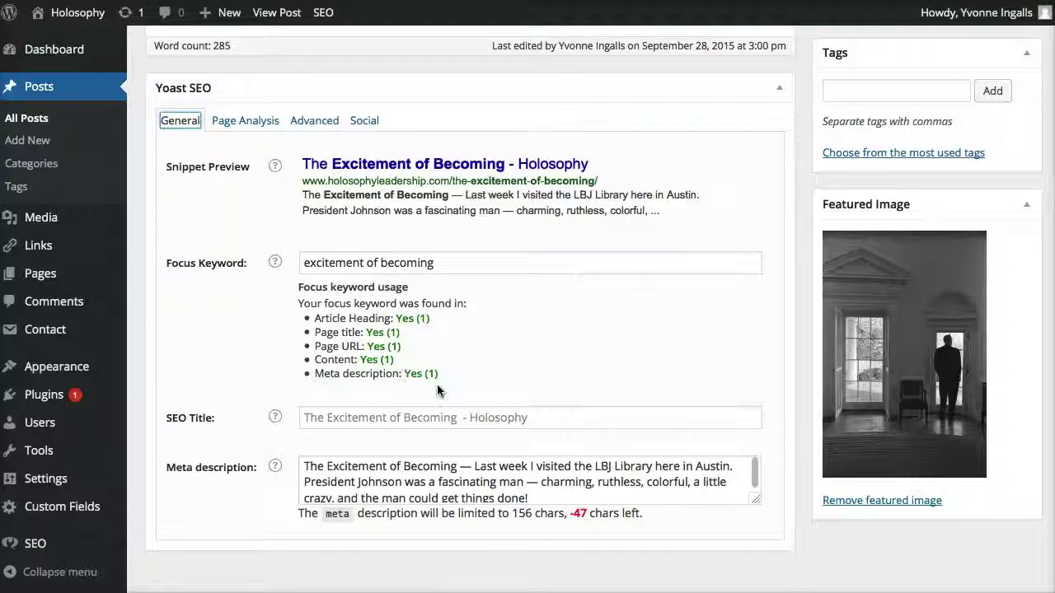
{"action": "scroll", "coordinate": [150, 330], "scroll_direction": "up", "scroll_amount": 7}
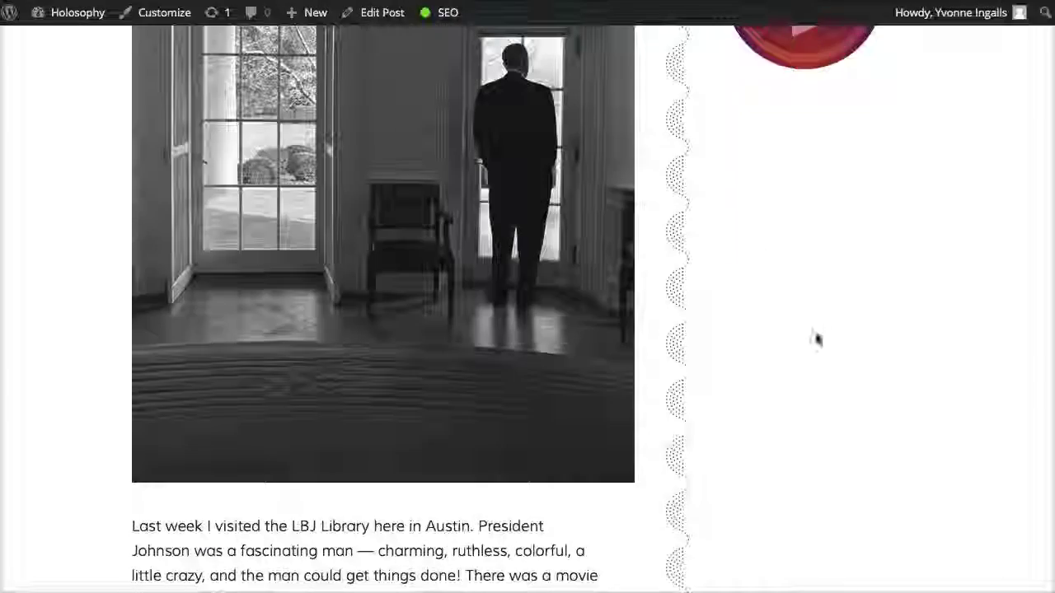
{"action": "scroll", "coordinate": [783, 285], "scroll_direction": "up", "scroll_amount": 10}
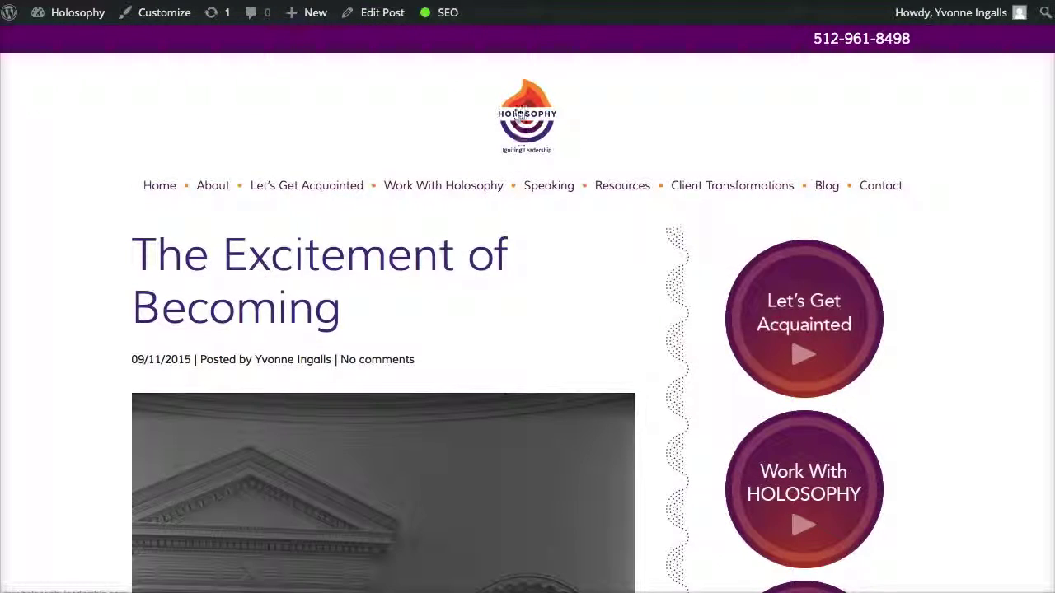
Step: Go from the live post to the Holosophy home page via the header logo
{"action": "left_click", "coordinate": [518, 114]}
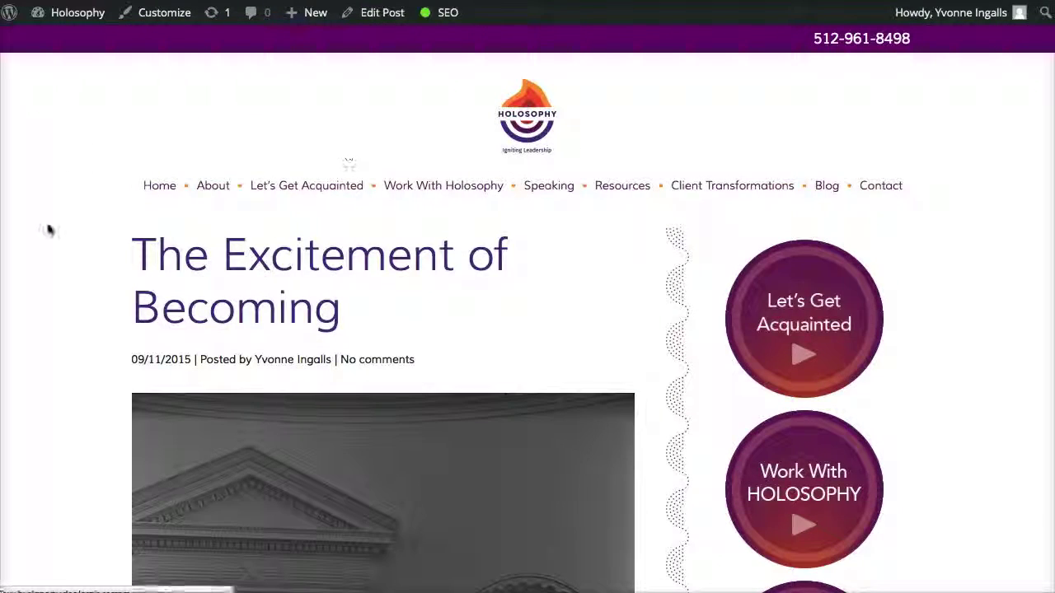